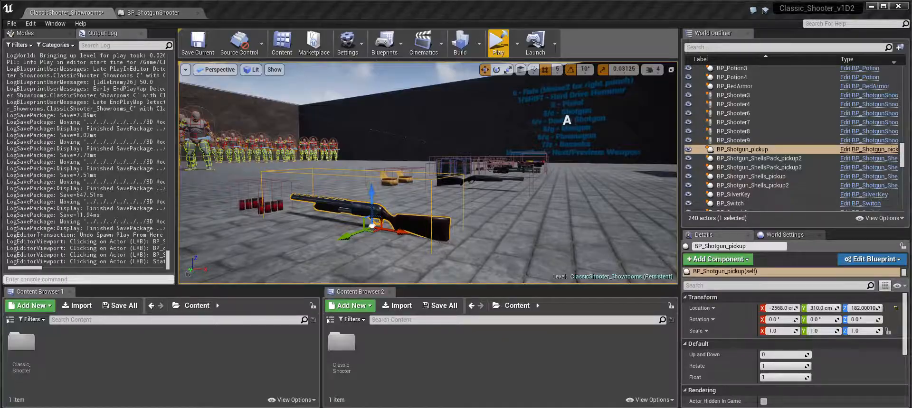
Switch to Blender and set the root armature of the shotgun arms to Pose Position
key("alt+Tab")
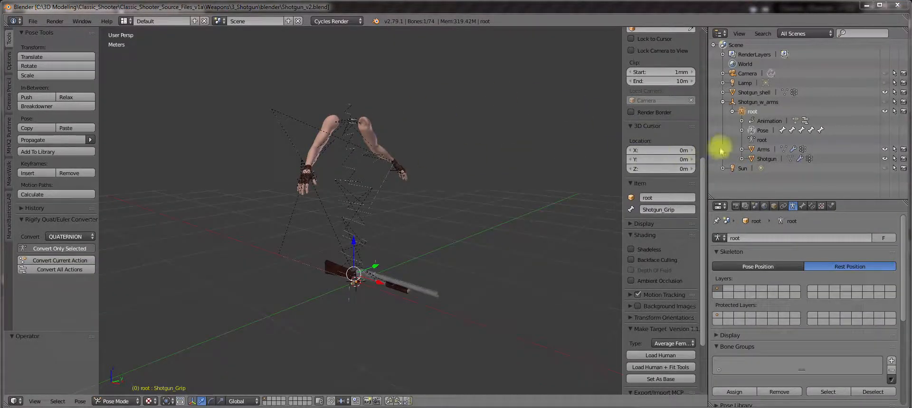
left_click(767, 267)
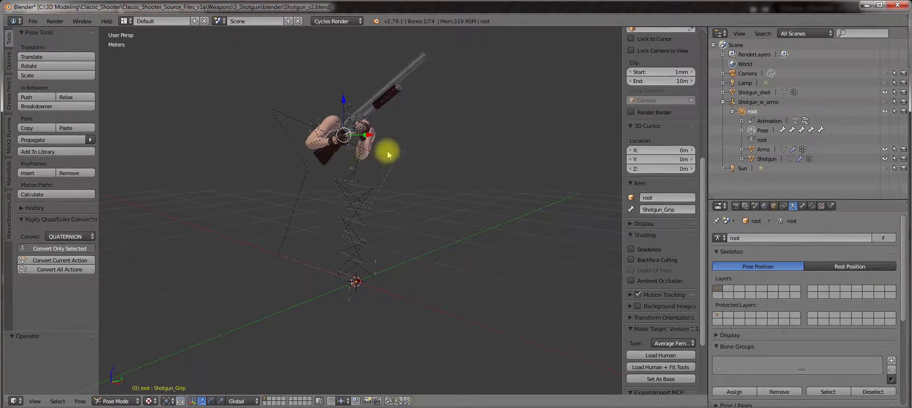
scroll(389, 155, "up", 4)
middle_click_drag(421, 113, 420, 159, "shift")
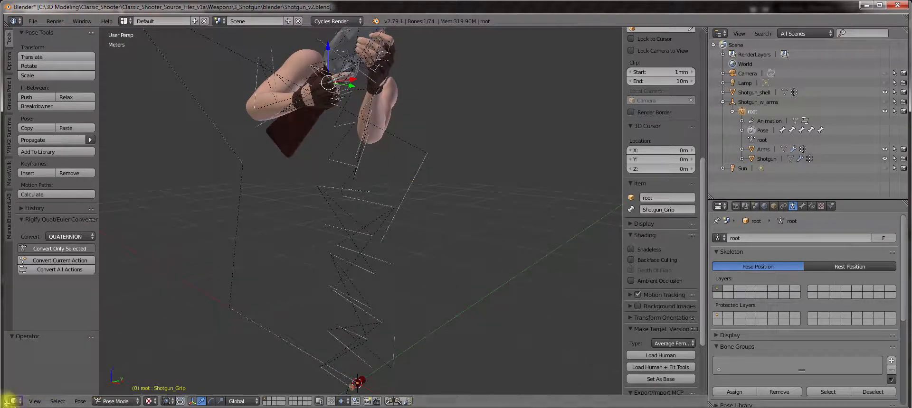
Split two strips off the lower part of the 3D viewport and turn the middle one into a Timeline
left_click_drag(7, 400, 9, 296)
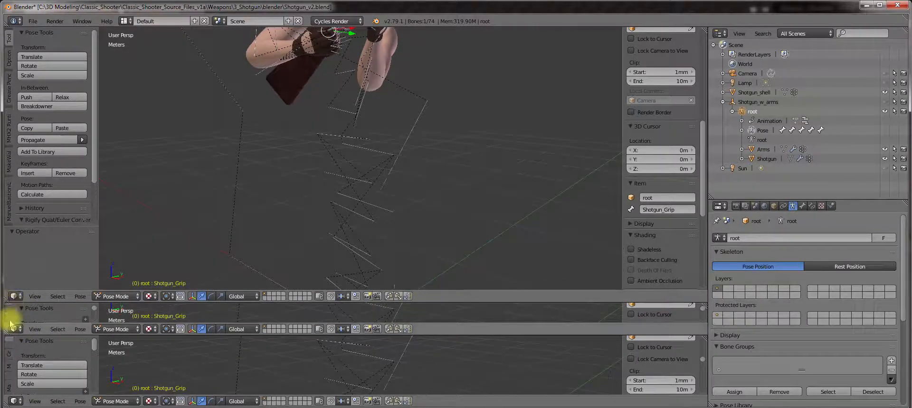
left_click(13, 328)
left_click(29, 303)
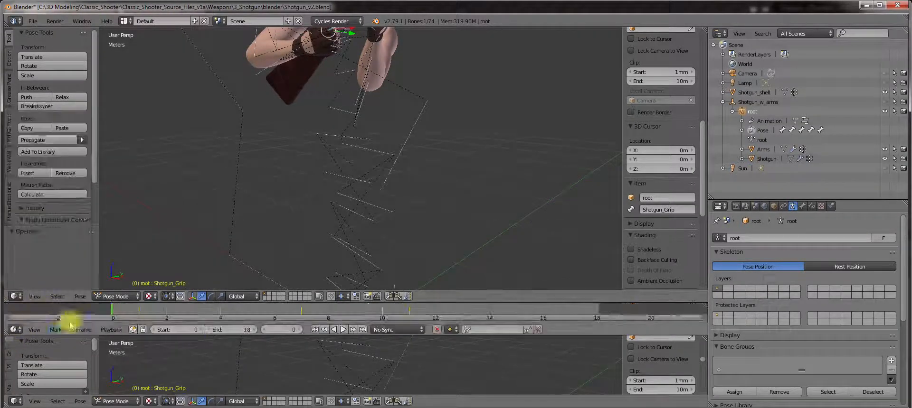
Turn the lowest viewport strip into a Dope Sheet and set it to Action Editor mode
left_click(14, 402)
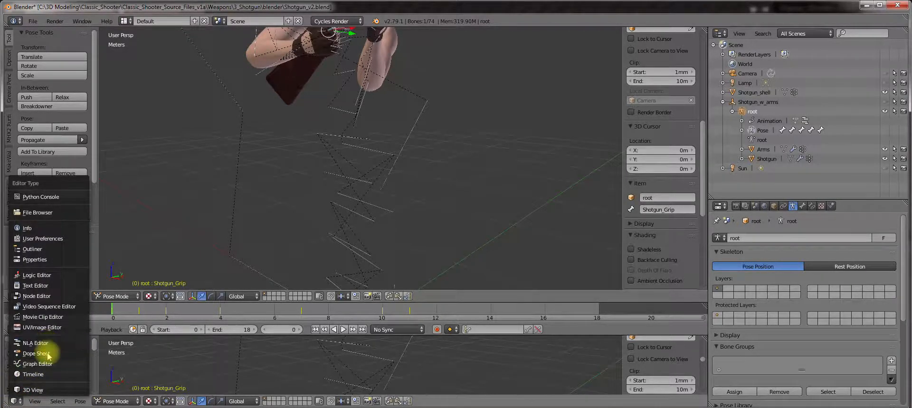
left_click(29, 354)
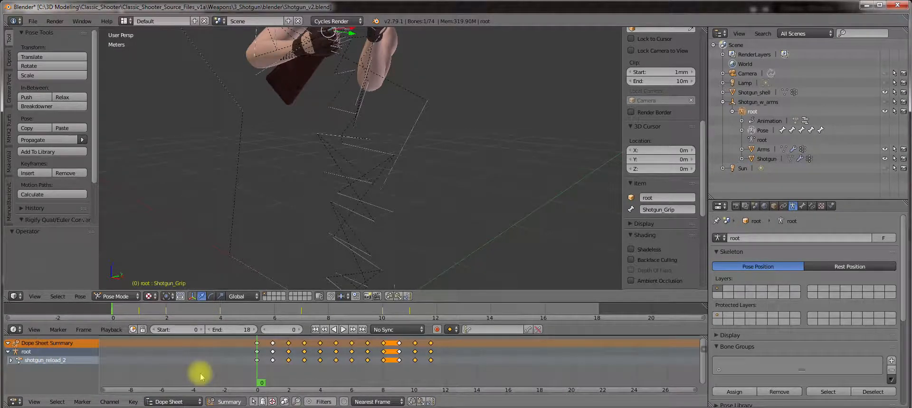
left_click(194, 402)
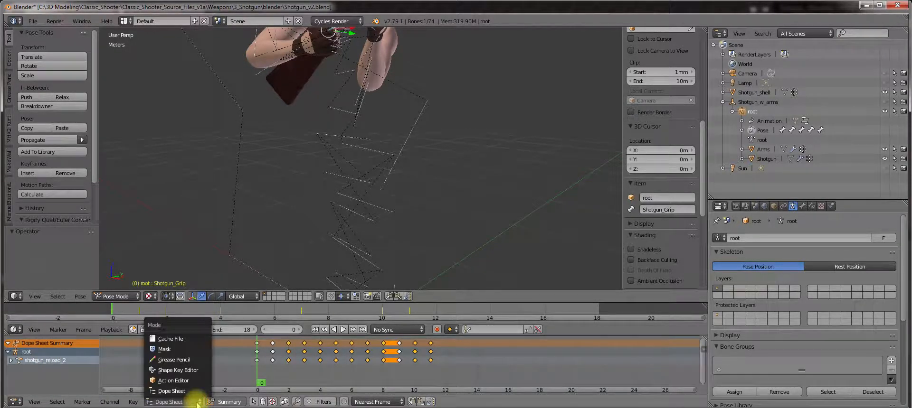
left_click(176, 380)
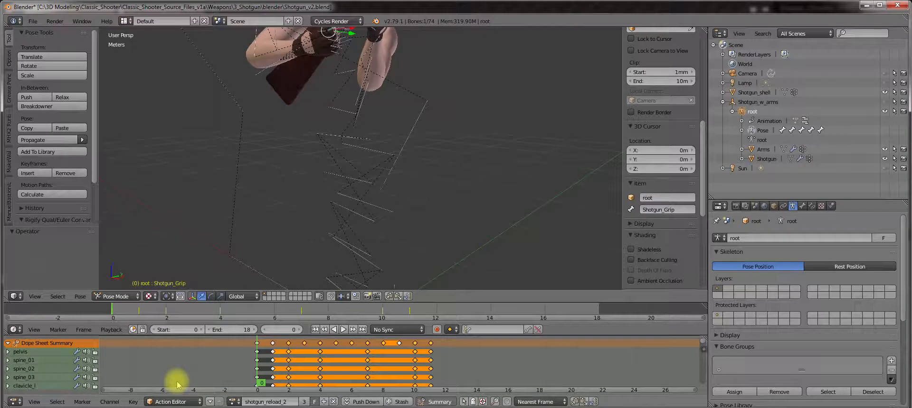
Load the shotgun_shoot action and scrub the animation to frame 7
left_click(237, 402)
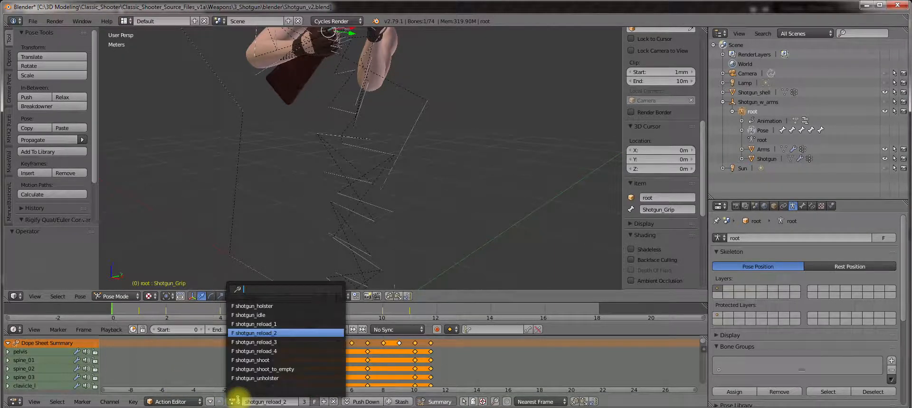
left_click(257, 361)
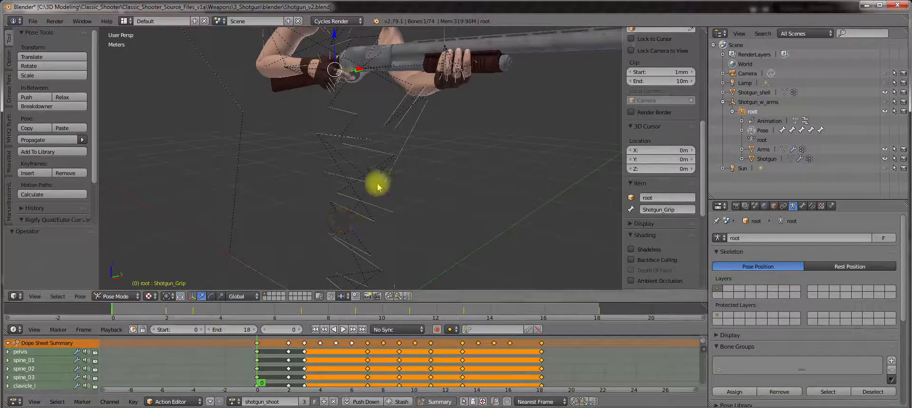
middle_click_drag(356, 149, 370, 186, "shift")
left_click_drag(277, 357, 257, 373)
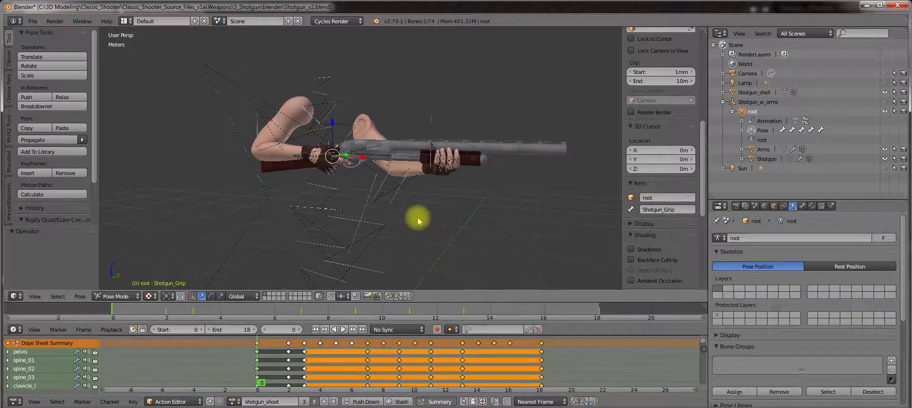
middle_click_drag(344, 192, 355, 219)
left_click_drag(262, 362, 367, 370)
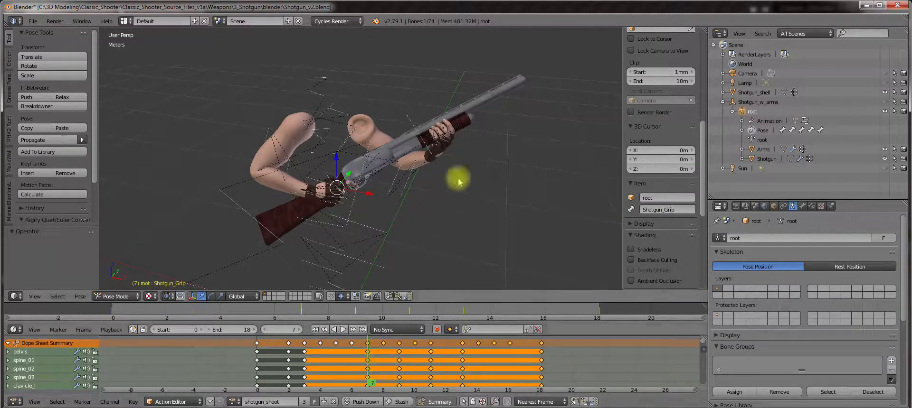
Select the arm_ik.L bone beside the left hand on the shotgun and examine the arm pose around it
middle_click_drag(460, 173, 437, 94)
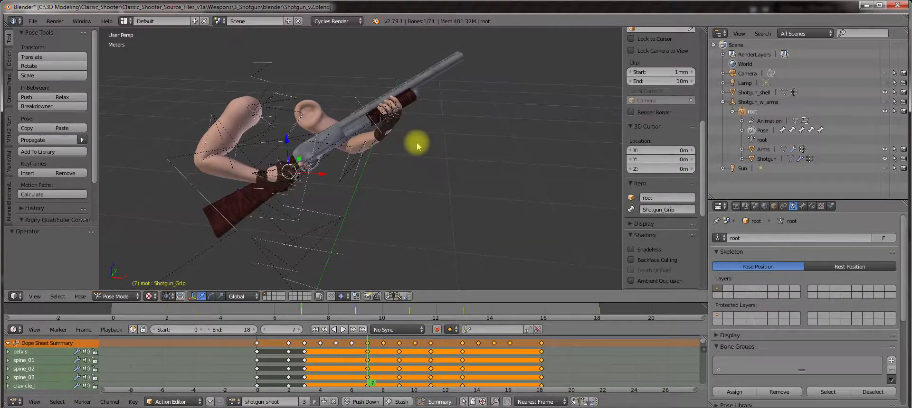
scroll(417, 146, "up", 5)
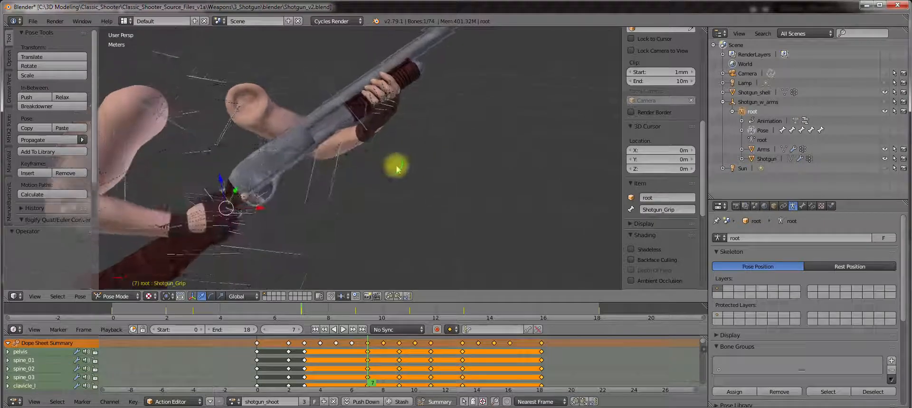
middle_click_drag(398, 170, 365, 137)
middle_click_drag(365, 138, 336, 171)
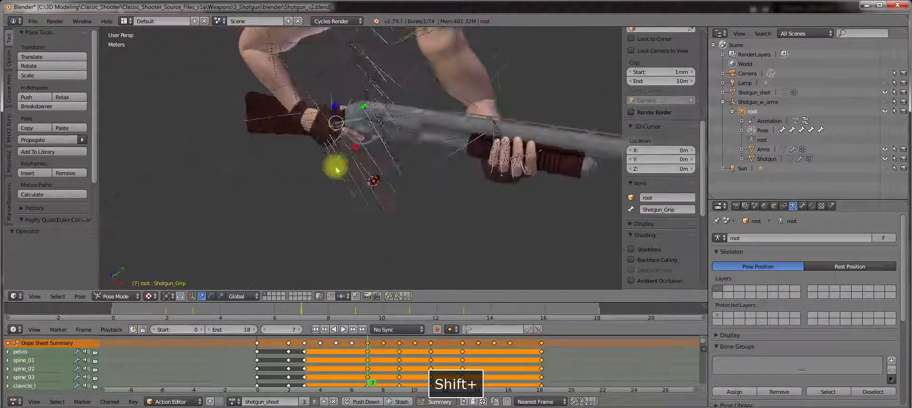
right_click(276, 122)
middle_click_drag(271, 116, 254, 55)
middle_click_drag(411, 92, 409, 254, "shift")
right_click(315, 98)
scroll(318, 135, "up", 3)
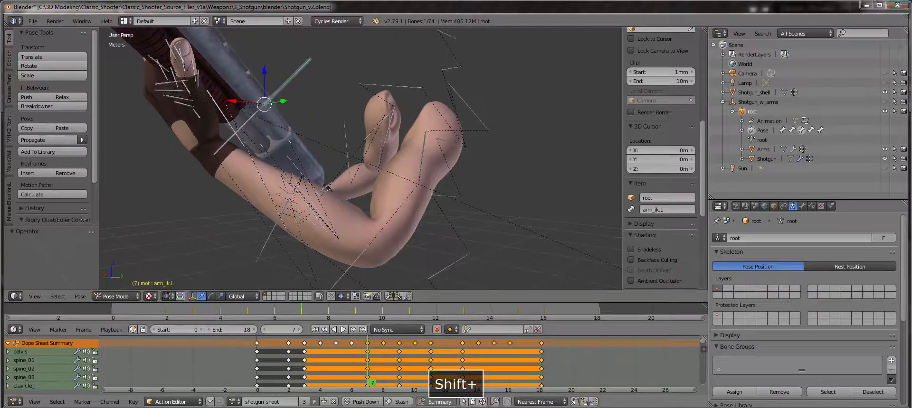
left_click(462, 218)
scroll(462, 217, "down", 4)
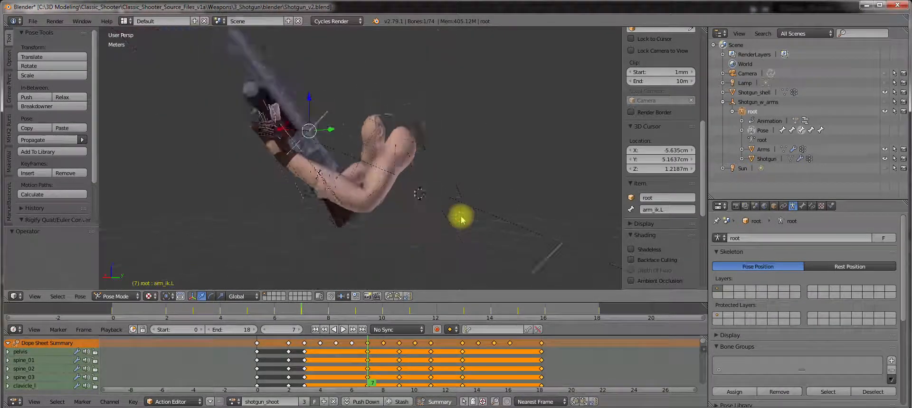
middle_click_drag(416, 196, 422, 156, "shift")
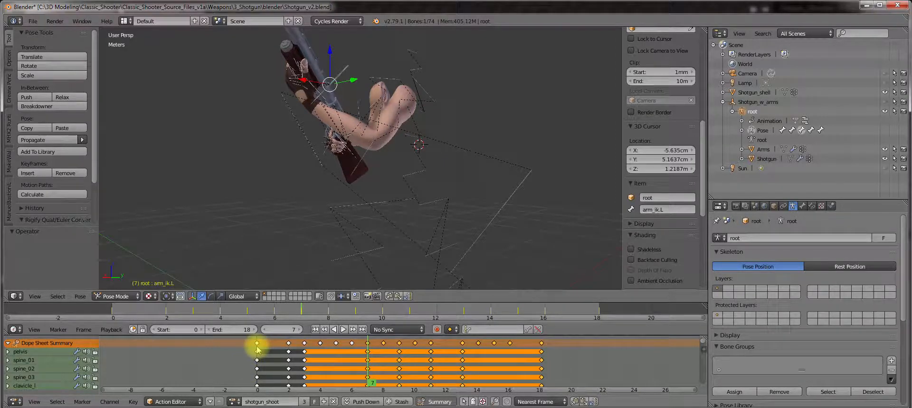
Set the armature to Rest Position and inspect the bones at the left hand
left_click(838, 266)
scroll(514, 205, "up", 3)
middle_click_drag(515, 205, 421, 136, "shift")
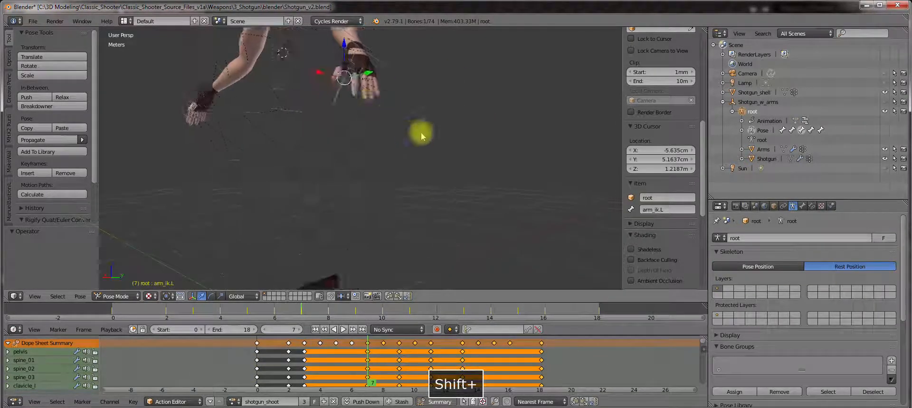
scroll(422, 136, "up", 3)
middle_click_drag(379, 104, 421, 178)
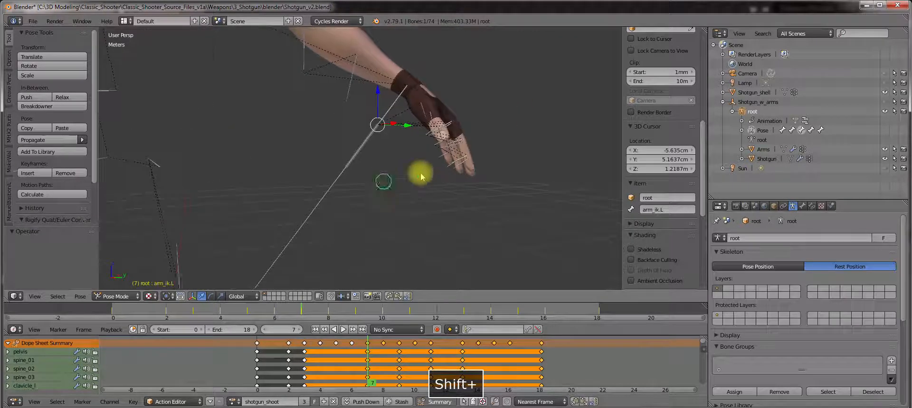
scroll(421, 177, "down", 4)
scroll(373, 173, "up", 4)
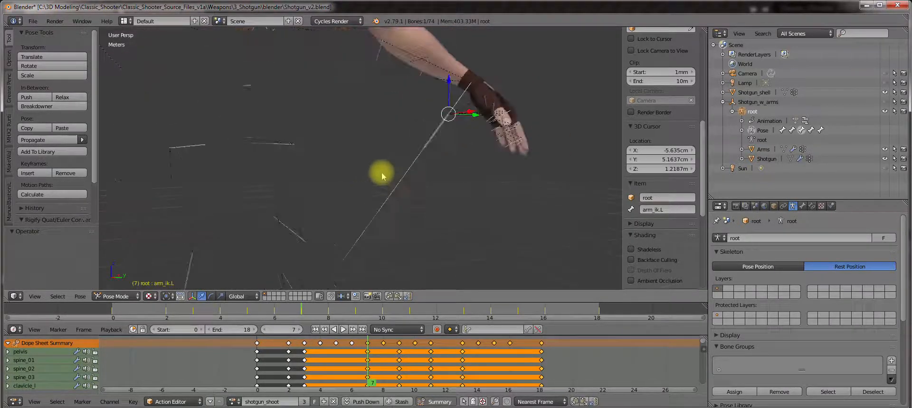
Hide the ik_hand_l bone and two further bones that clutter the view beside the arms
right_click(411, 169)
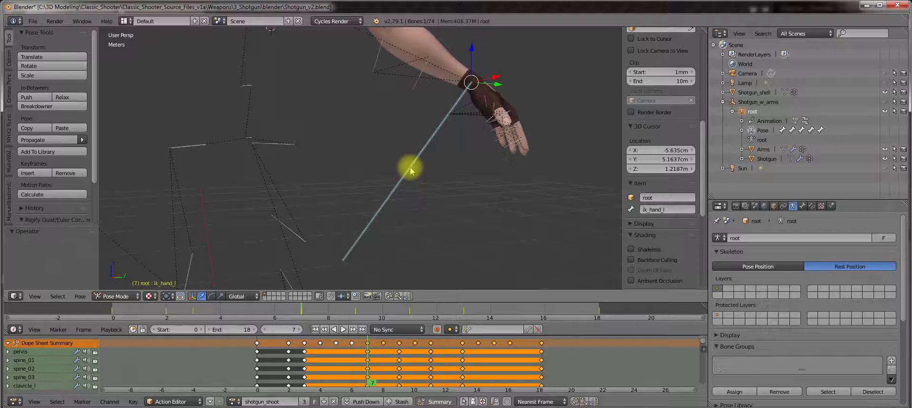
key("h")
middle_click_drag(410, 167, 271, 103)
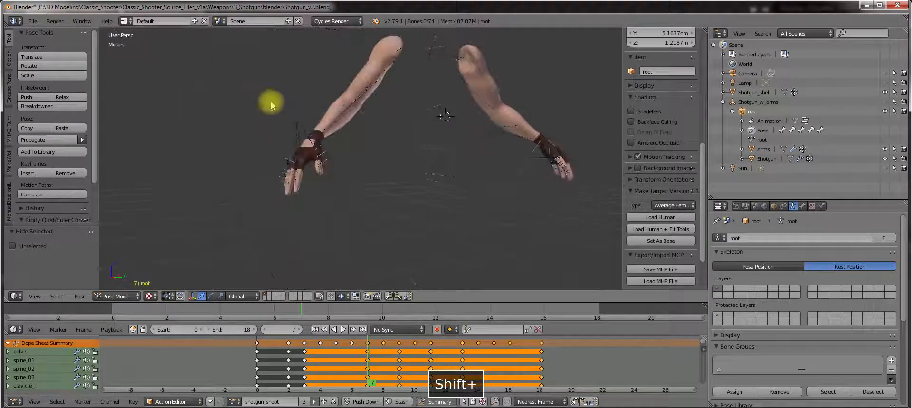
right_click(248, 46)
key("h")
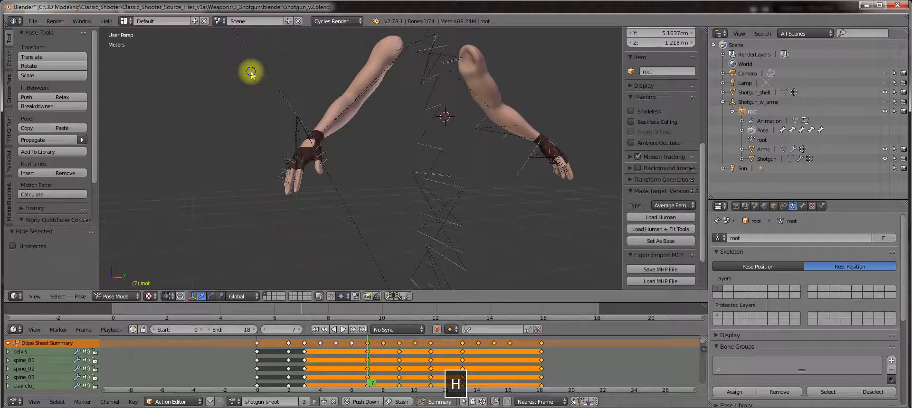
right_click(251, 72)
key("h")
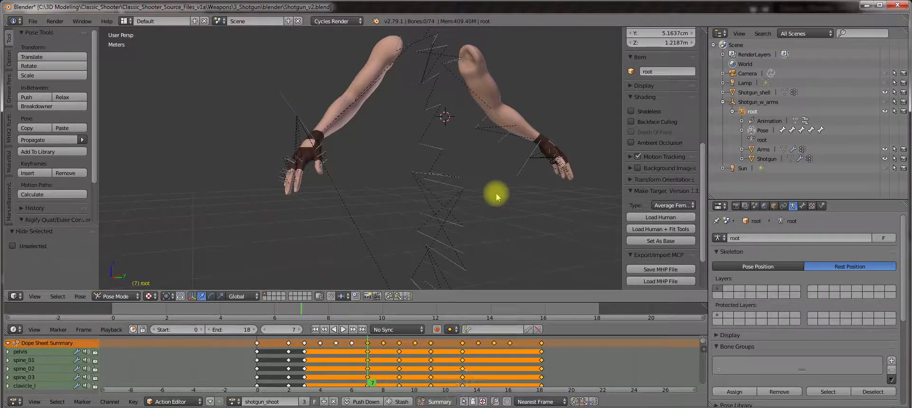
Select the hand_l bone at the left wrist and set the transform orientation to Normal
middle_click_drag(496, 198, 349, 212, "shift")
scroll(392, 212, "up", 7)
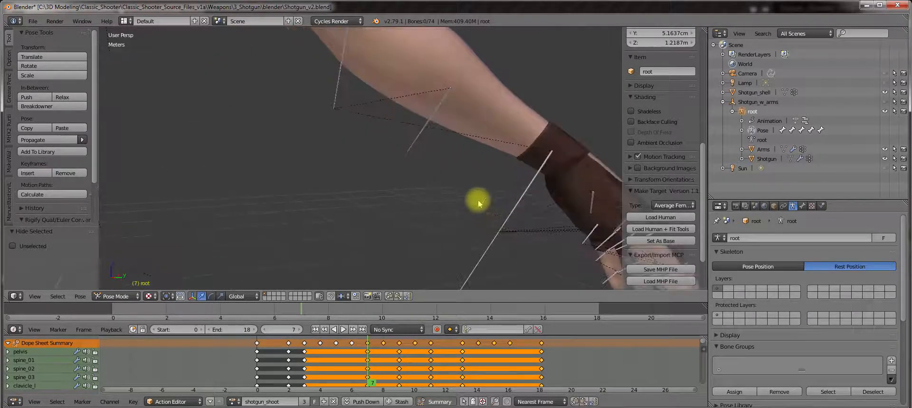
middle_click_drag(478, 204, 401, 138, "shift")
right_click(433, 95)
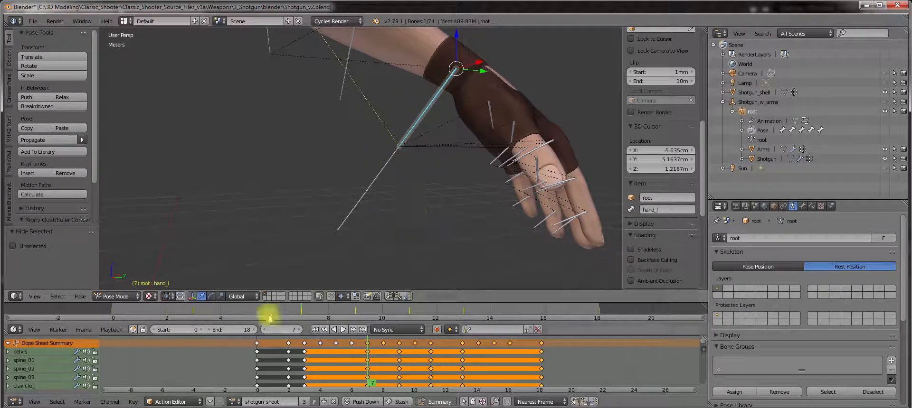
left_click(241, 296)
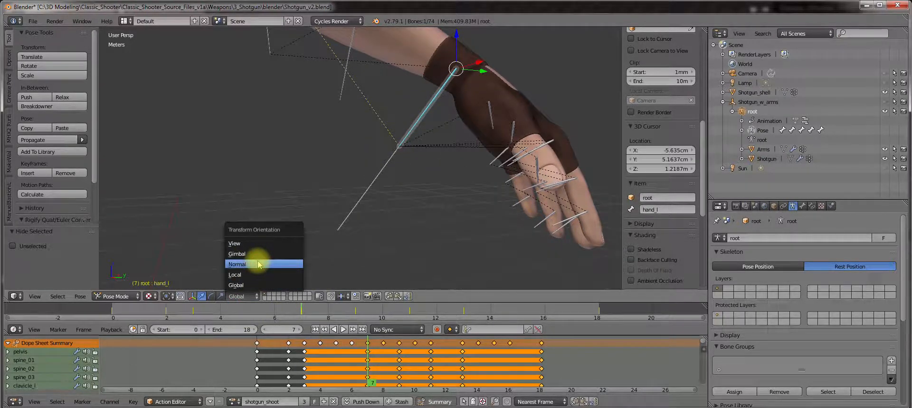
left_click(259, 265)
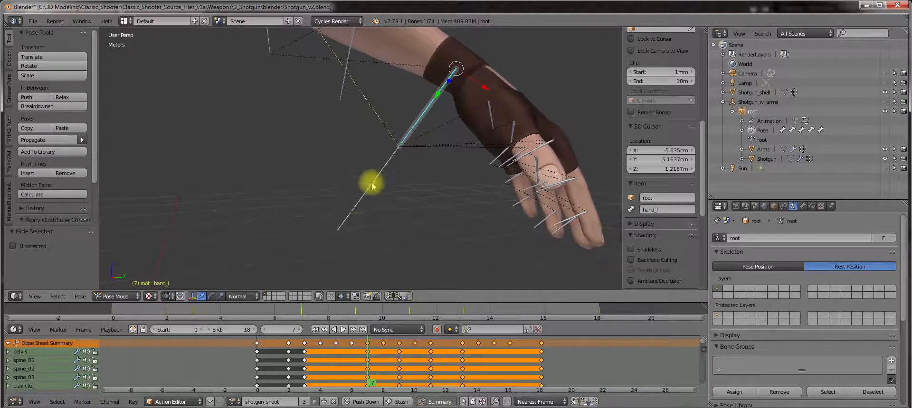
Delete the existing bone constraint from the hand_l bone
scroll(415, 142, "up", 5)
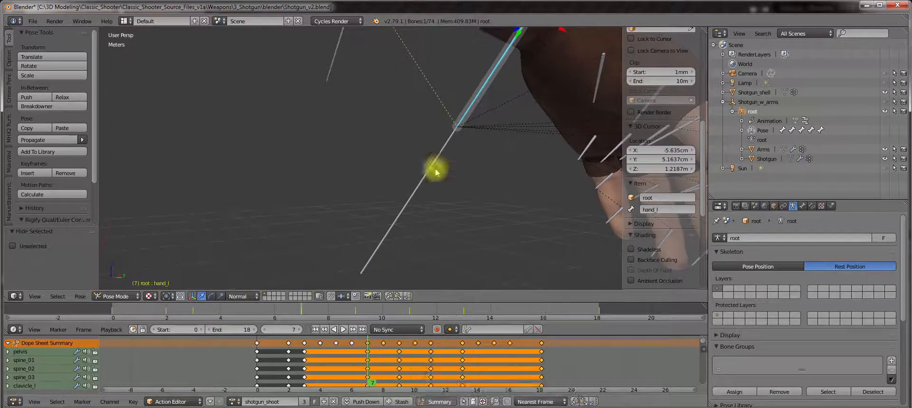
right_click(444, 150)
right_click(483, 96)
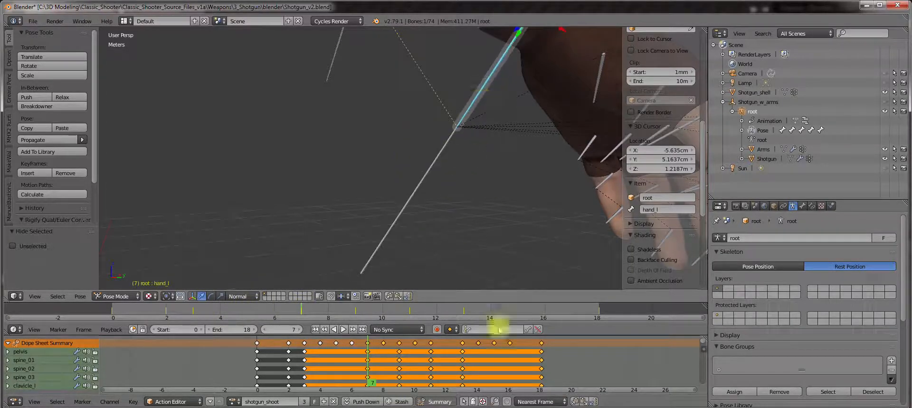
scroll(498, 193, "down", 4)
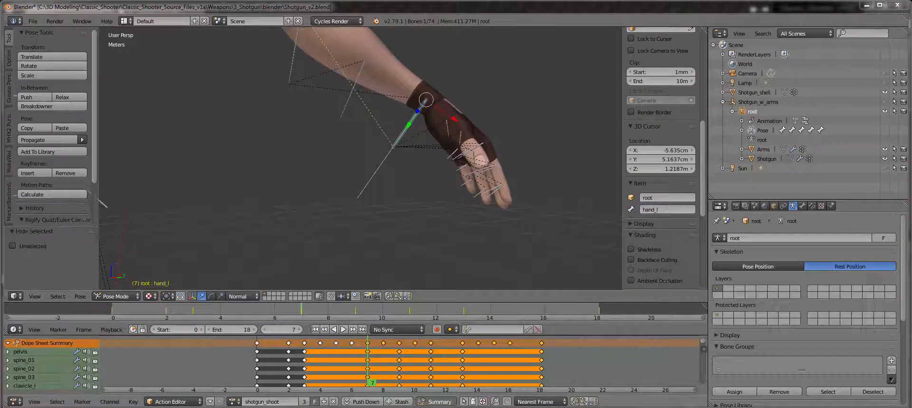
left_click(802, 206)
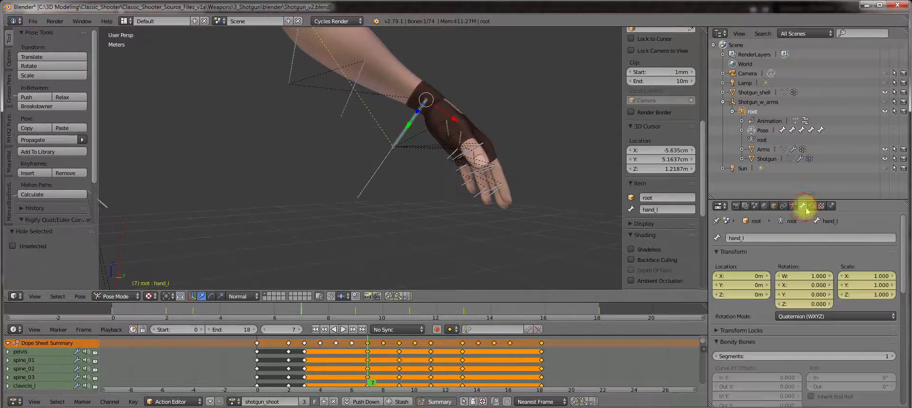
left_click(812, 206)
left_click(897, 252)
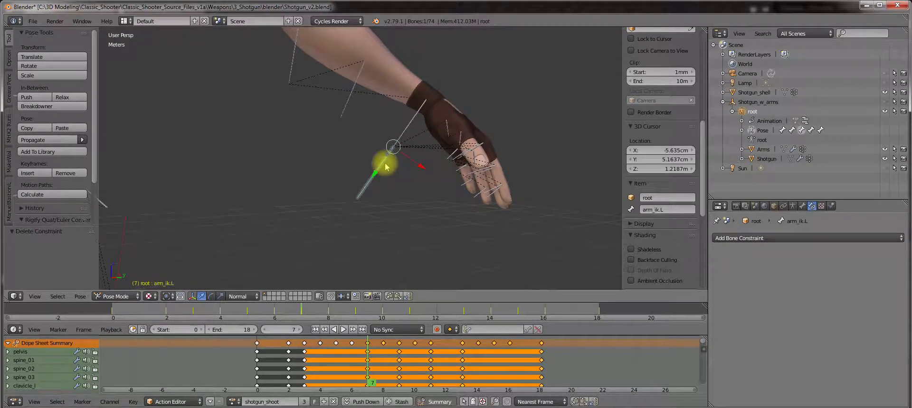
Delete the arm_ik.L bone below the left wrist in Edit Mode and select the hand_l bone
middle_click_drag(385, 178, 407, 158)
scroll(434, 175, "up", 1)
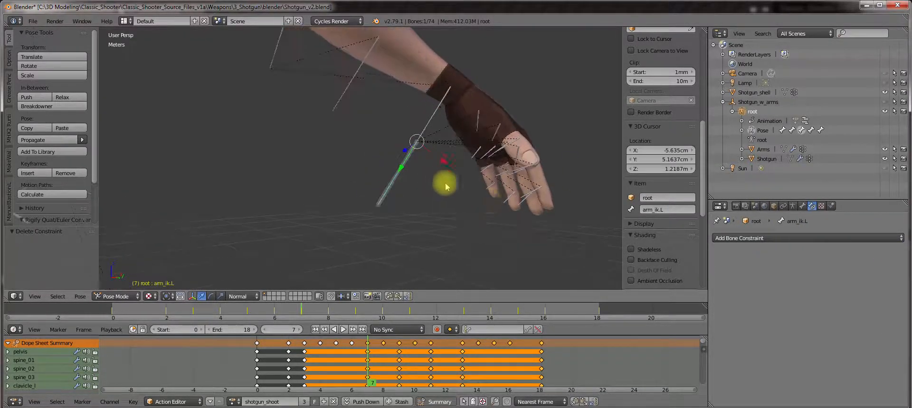
key("Tab")
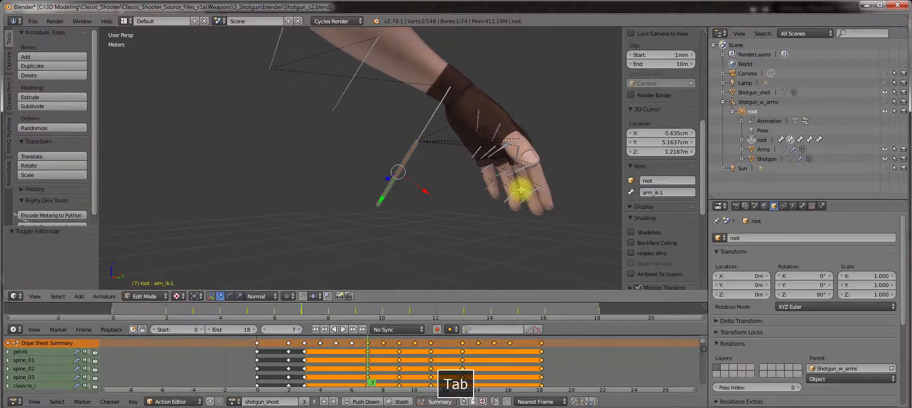
key("Delete")
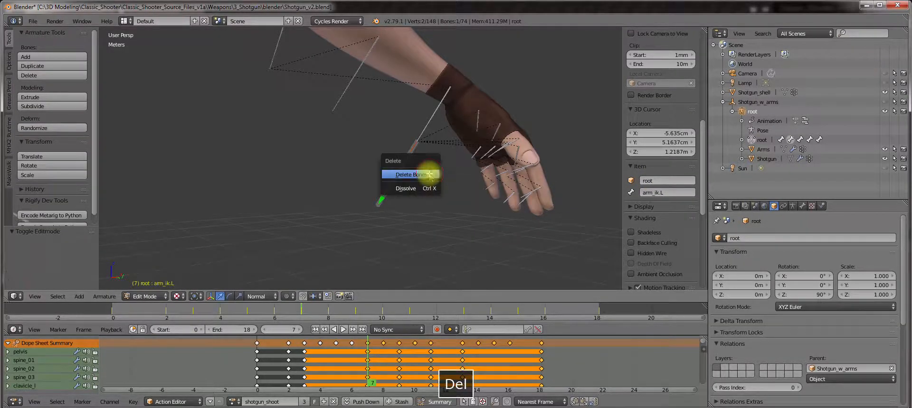
left_click(429, 175)
right_click(434, 117)
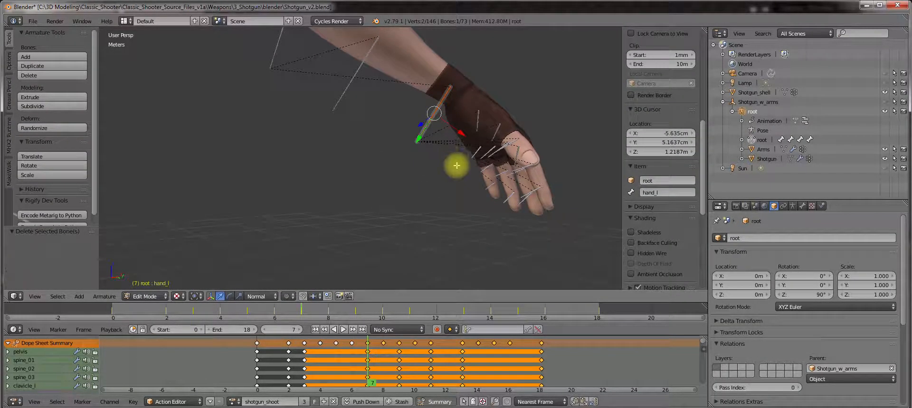
middle_click_drag(457, 166, 413, 182, "shift")
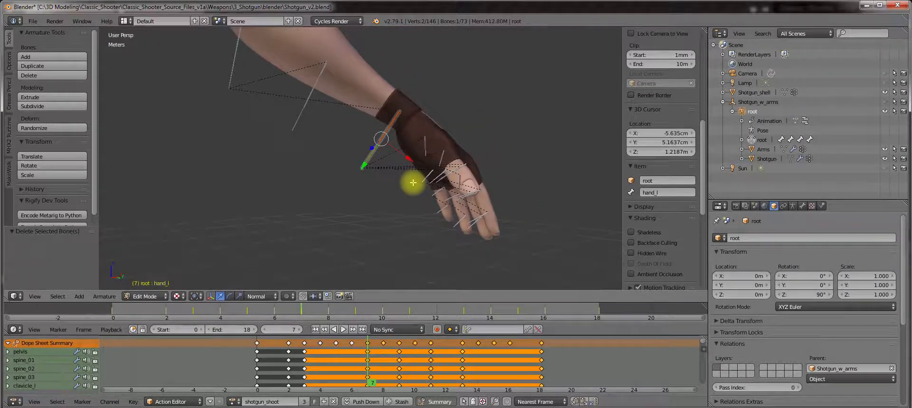
key("shift+d")
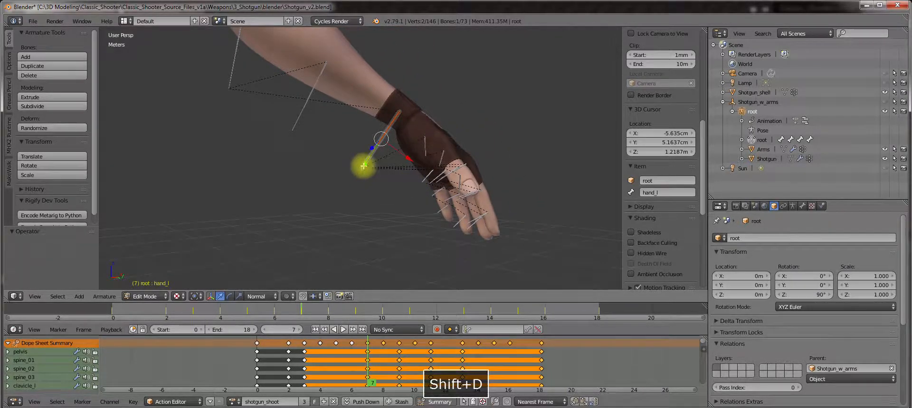
left_click_drag(363, 165, 359, 174)
key("ctrl+z")
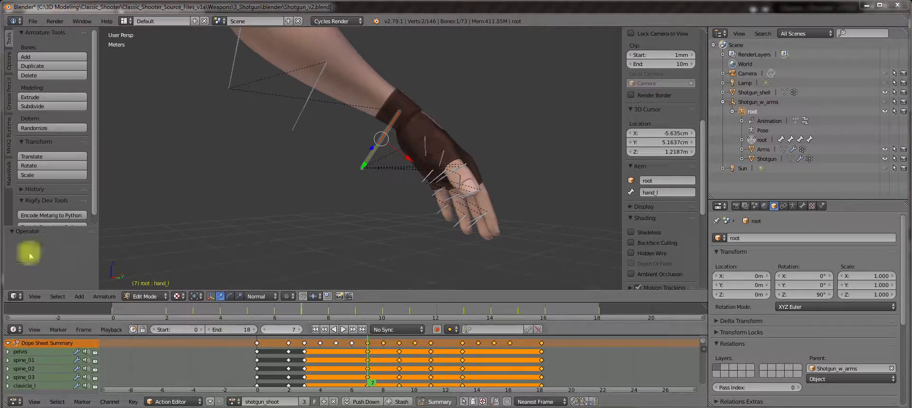
Duplicate the hand_l bone and move the copy about 10.7 cm along its own Y axis, just past the original's tail
left_click(47, 67)
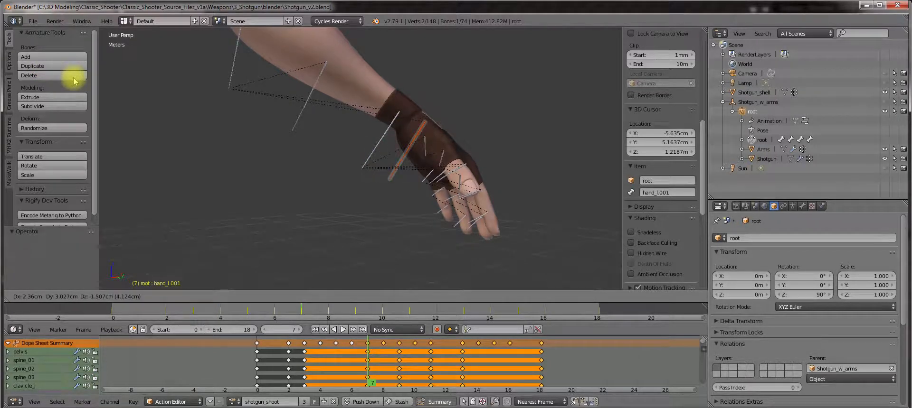
key("Escape")
key("g")
key("y")
key("y")
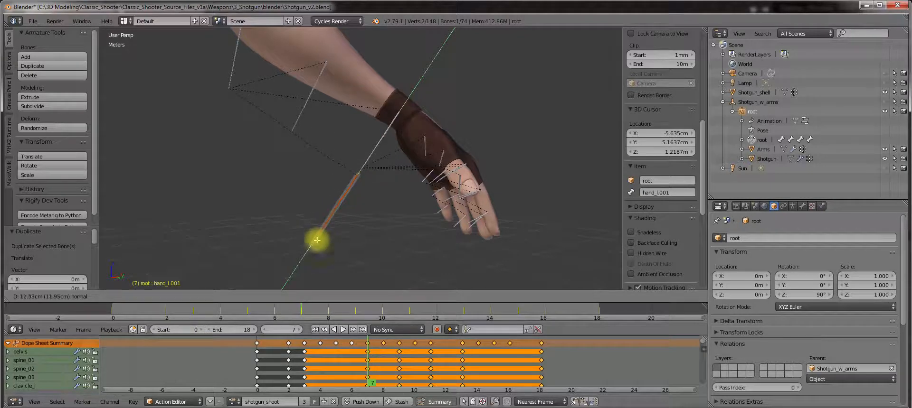
left_click_drag(324, 226, 327, 222)
Set the armature's bone display type to Octahedral
middle_click_drag(383, 205, 409, 177, "shift")
scroll(394, 197, "up", 2)
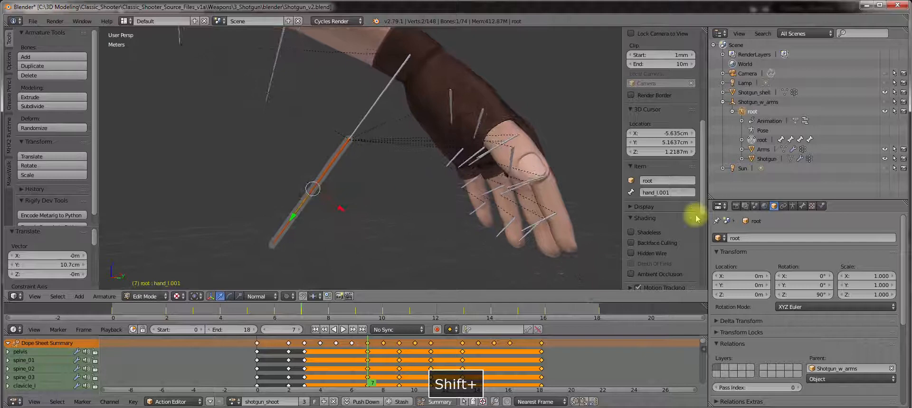
left_click(792, 207)
scroll(805, 303, "down", 5)
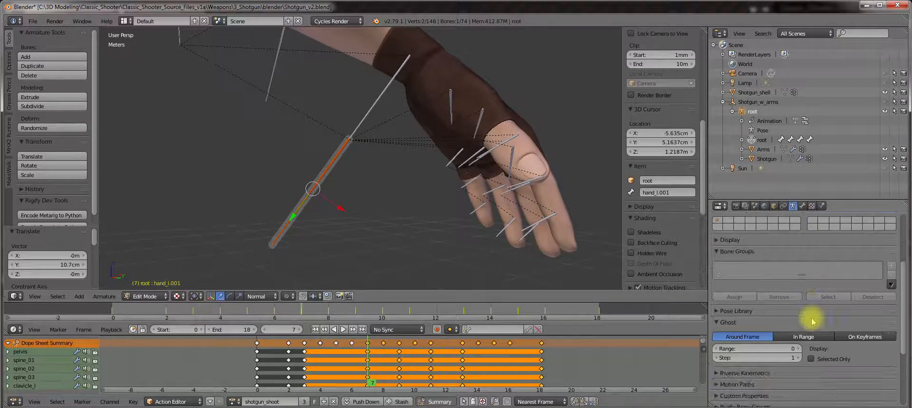
left_click(755, 259)
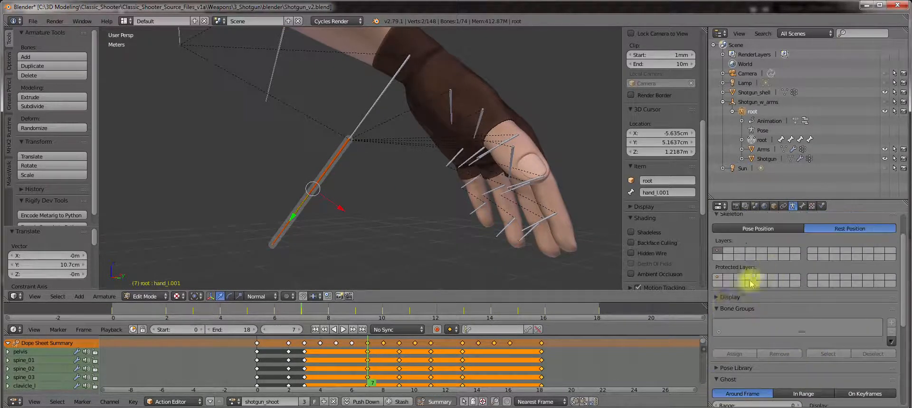
scroll(741, 292, "up", 3)
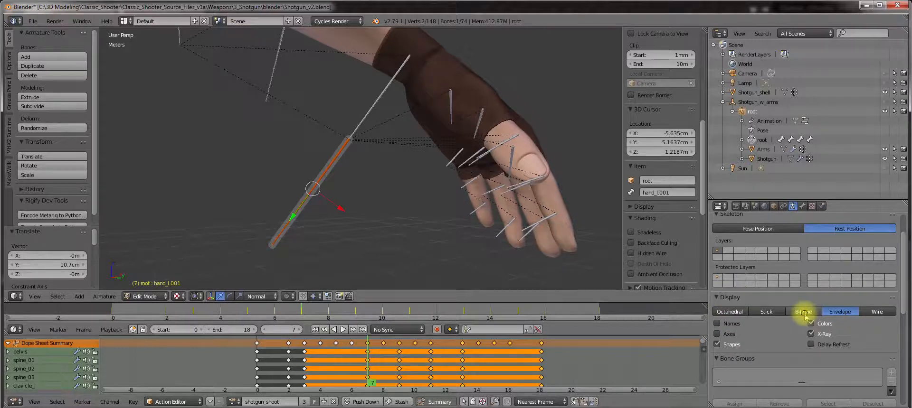
left_click(729, 313)
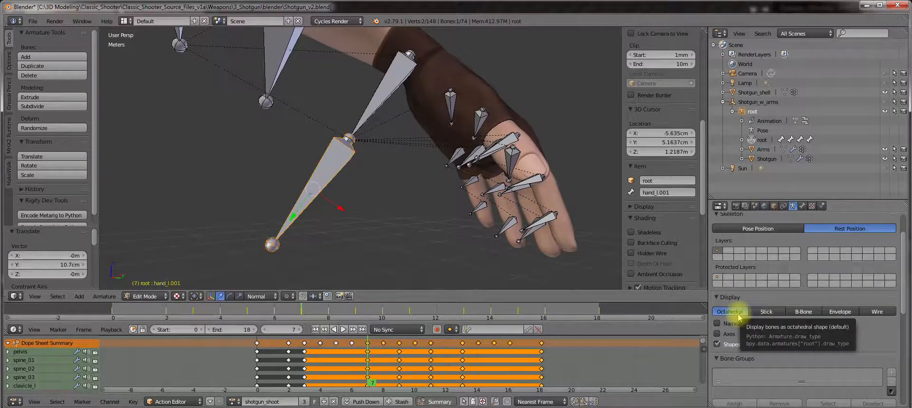
Nudge the duplicated hand bone along its own Y axis by about 4 mm, plus another 3 mm or so
middle_click_drag(350, 173, 309, 187)
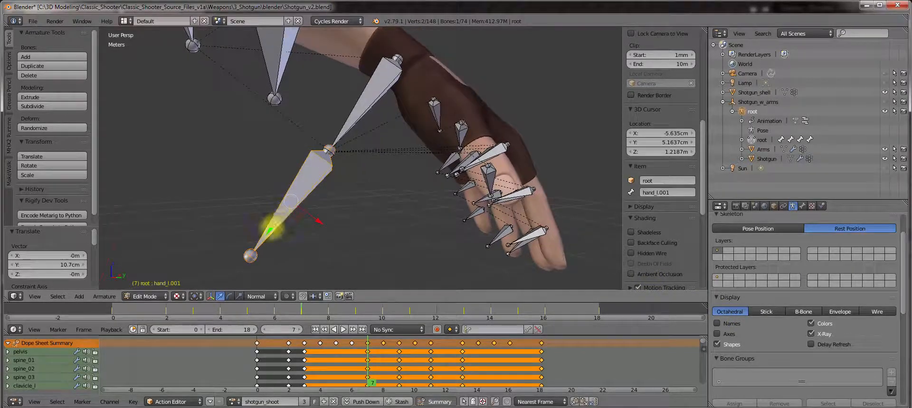
left_click_drag(271, 229, 274, 240)
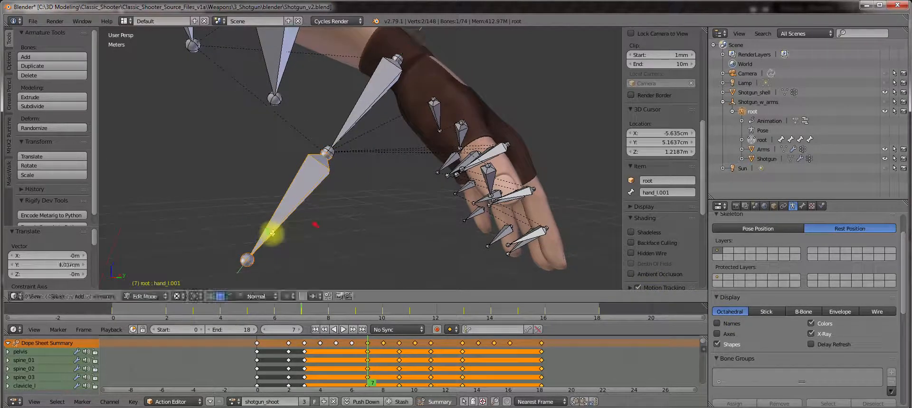
right_click(327, 151)
scroll(339, 173, "up", 8)
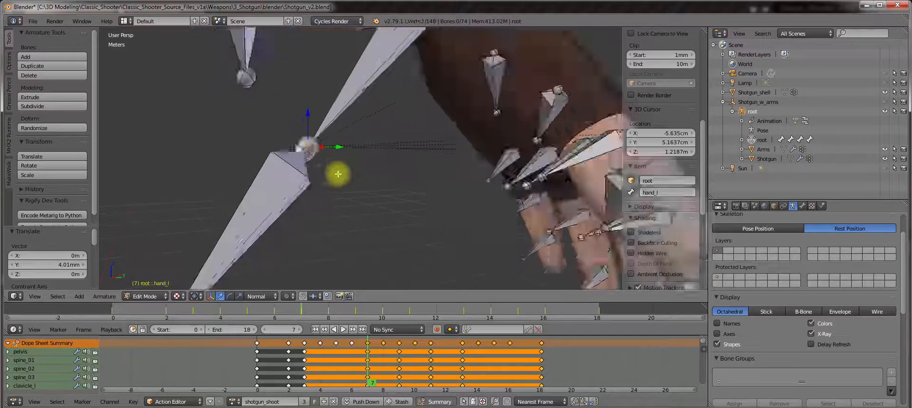
scroll(283, 216, "down", 6)
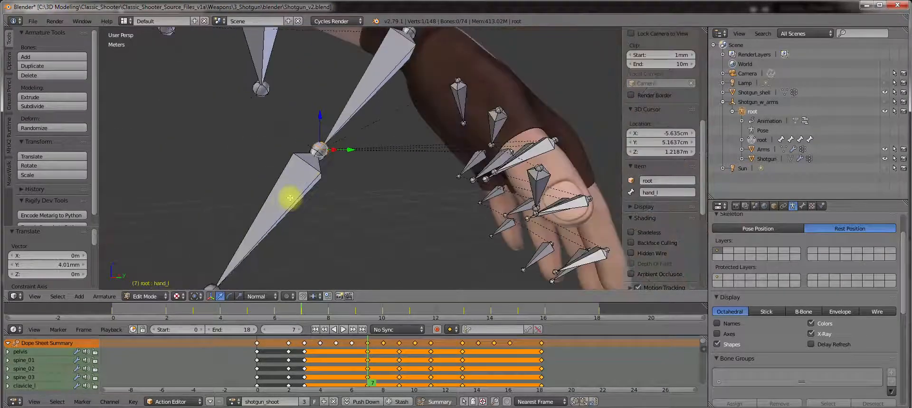
right_click(257, 251)
left_click_drag(249, 244, 245, 248)
scroll(320, 145, "up", 4)
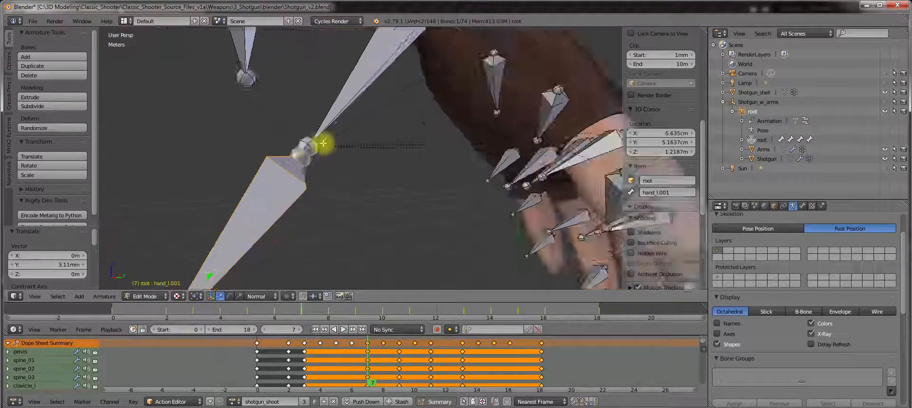
Snap the duplicated bone's head exactly onto the hand_l tail using the 3D cursor, and select the hand_l bone
right_click(285, 141)
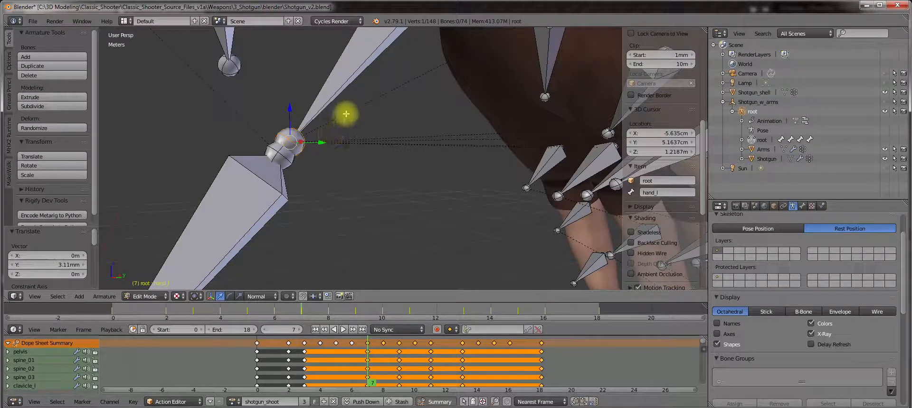
scroll(663, 138, "up", 10)
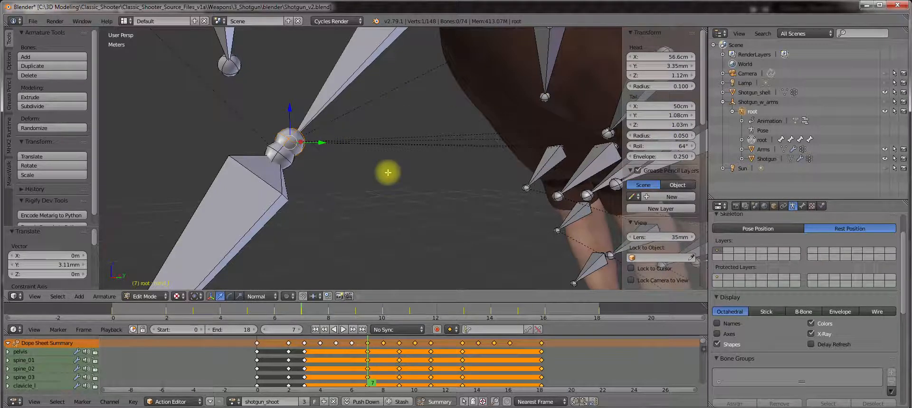
key("shift+s")
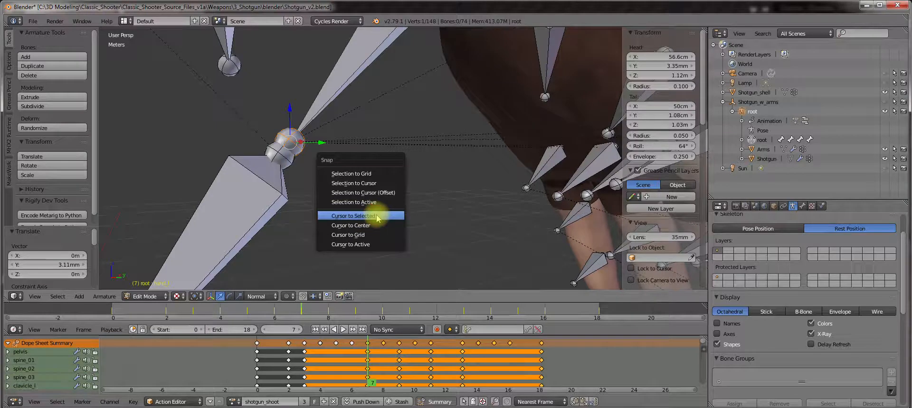
left_click(361, 216)
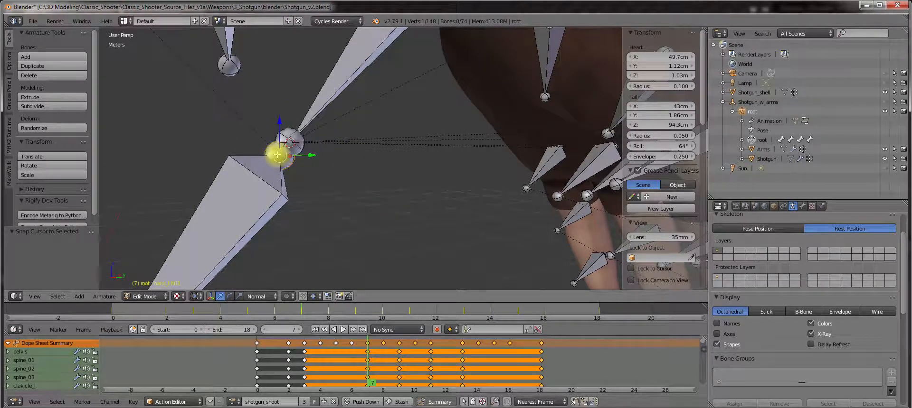
key("shift+s")
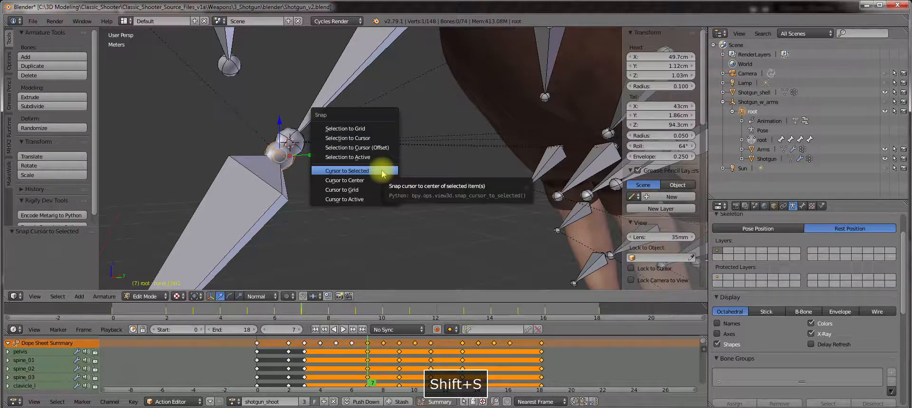
left_click(360, 137)
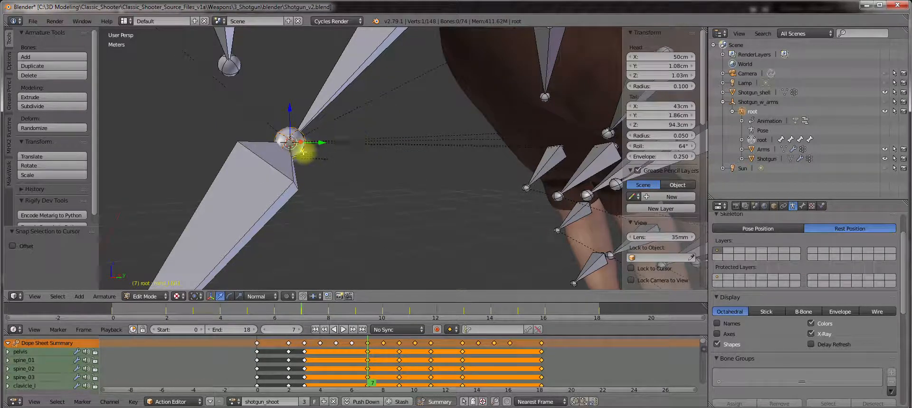
key("a")
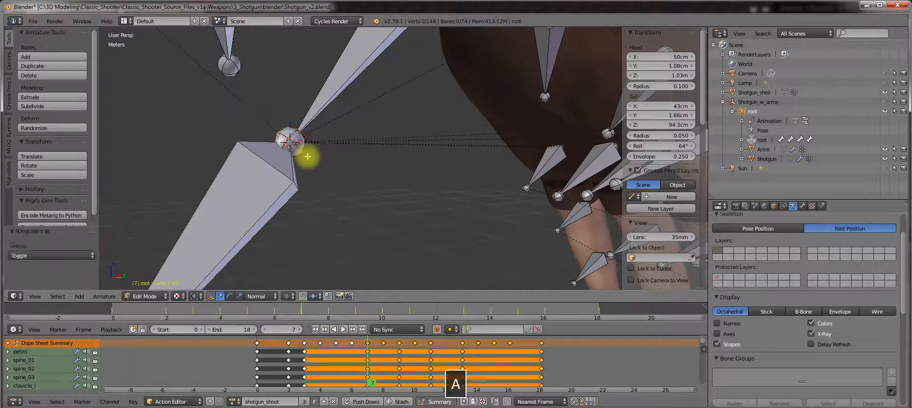
scroll(340, 179, "down", 6)
scroll(347, 186, "up", 1)
middle_click_drag(382, 175, 379, 147, "shift")
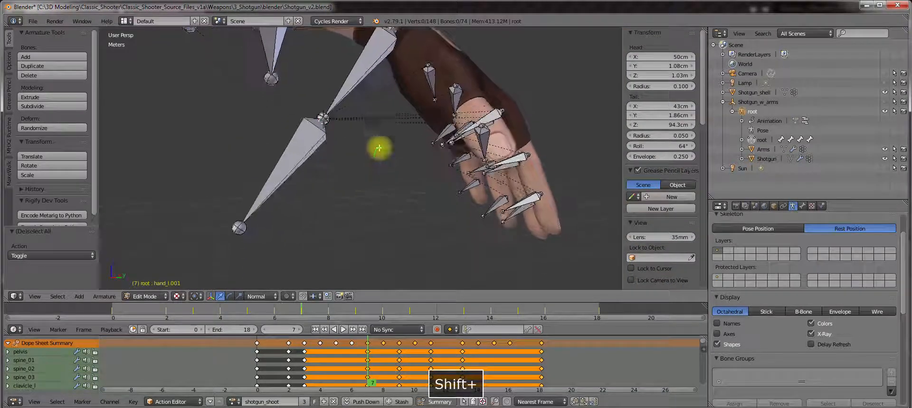
right_click(375, 66)
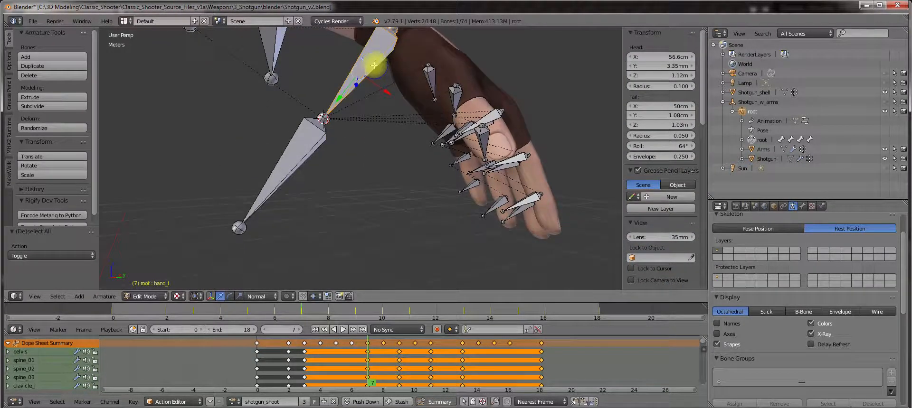
Try to add an Inverse Kinematics constraint through the object constraints while in Edit Mode
left_click(803, 207)
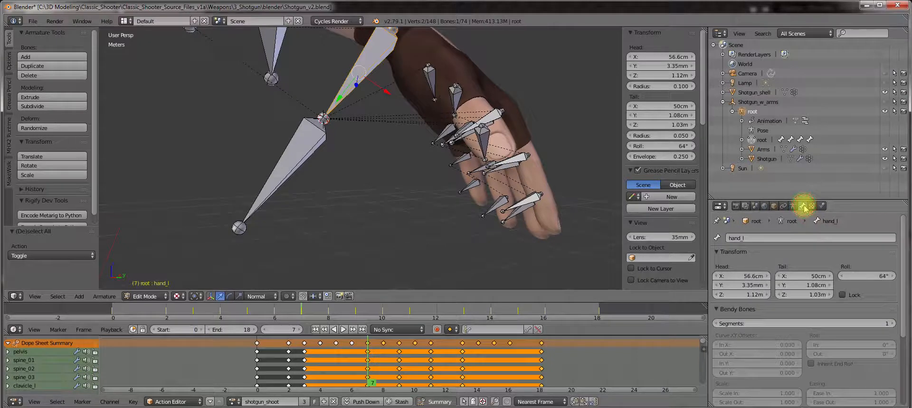
key("shift+d")
left_click(793, 207)
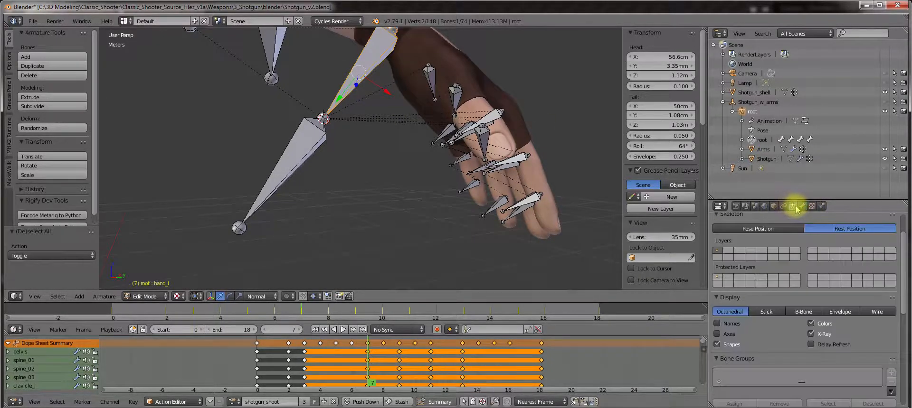
left_click(784, 207)
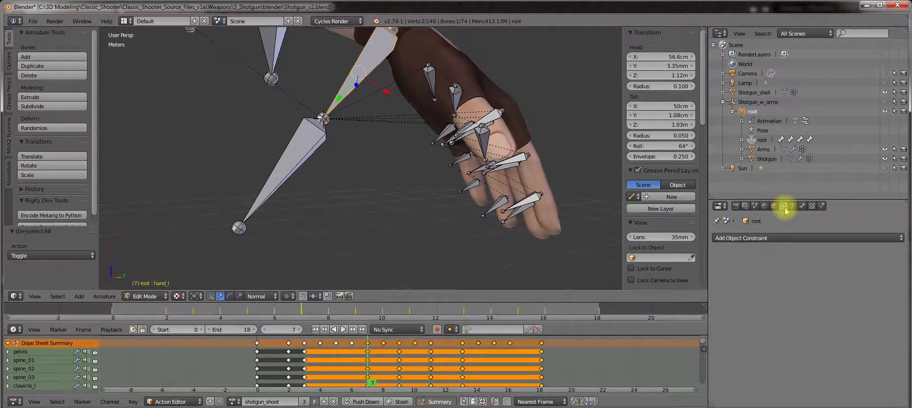
left_click(784, 238)
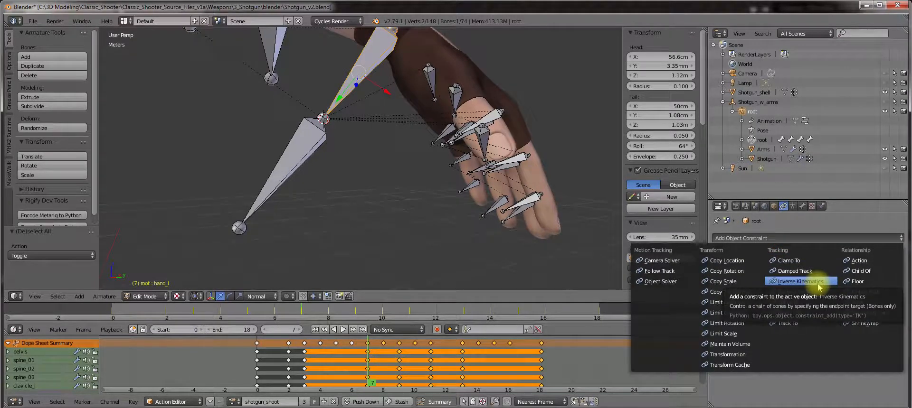
left_click(802, 282)
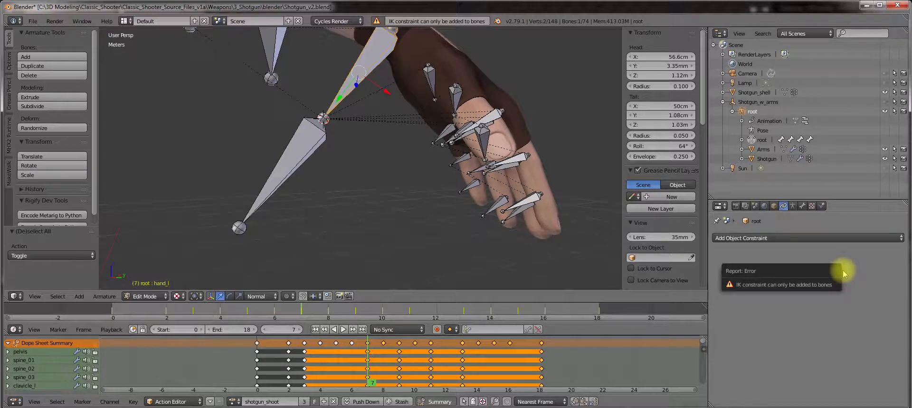
Switch the root armature to Pose Mode with the hand_l bone active
key("shift+d")
key("Tab")
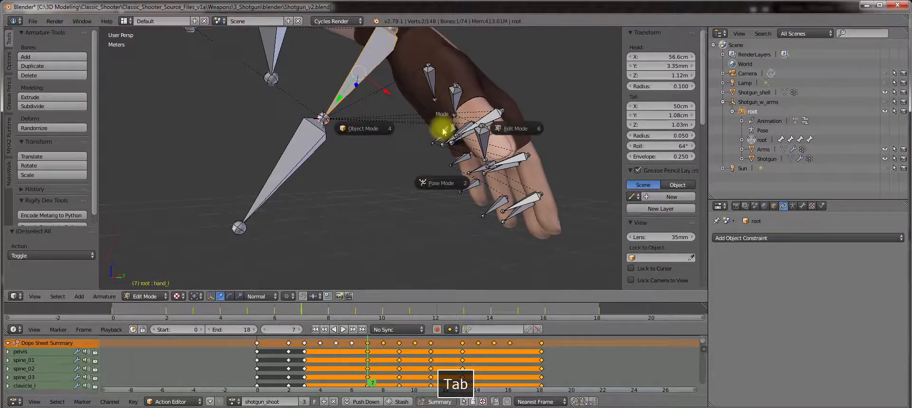
left_click(440, 183)
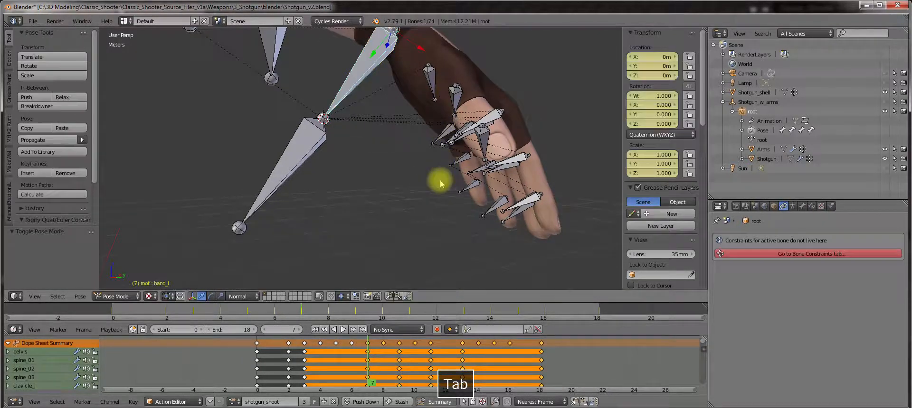
Add an Inverse Kinematics bone constraint to the hand_l bone and set its target to the root armature
left_click(796, 254)
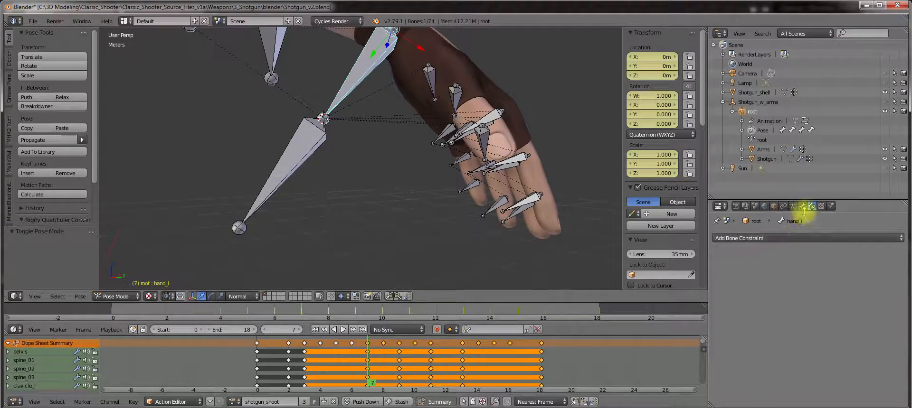
left_click(798, 238)
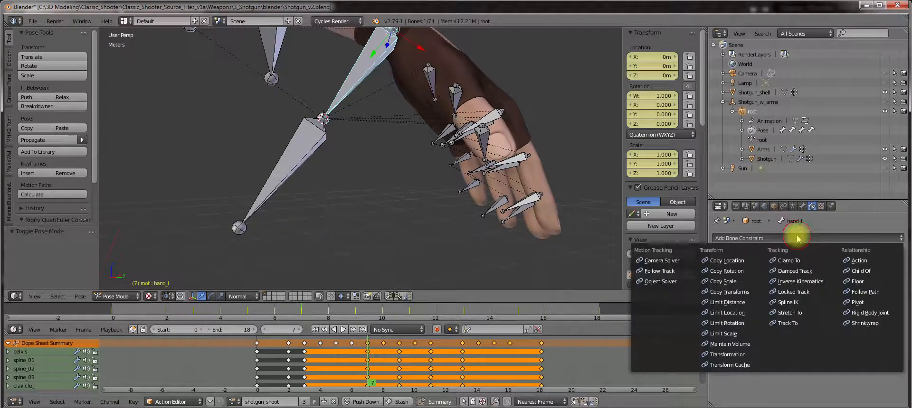
left_click(800, 282)
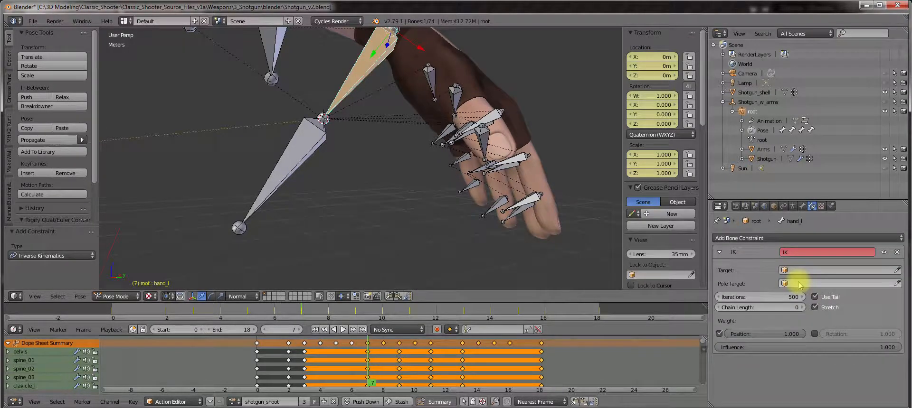
left_click(897, 270)
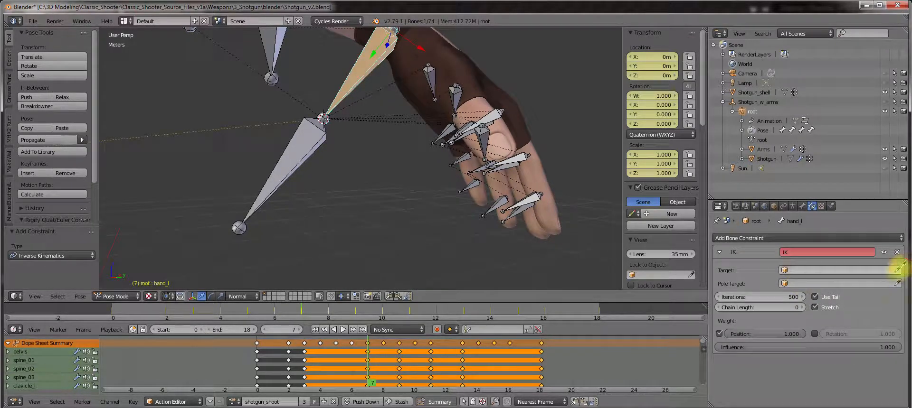
left_click(276, 44)
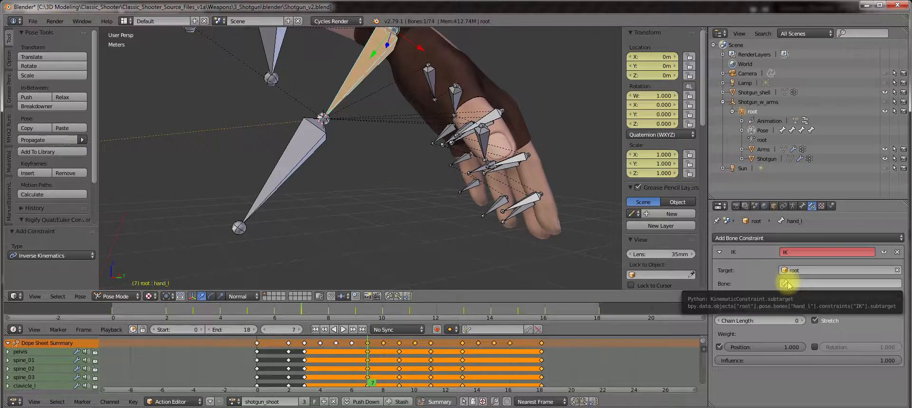
Rename the duplicated bone at the hand_l tail as demo_IK
right_click(298, 140)
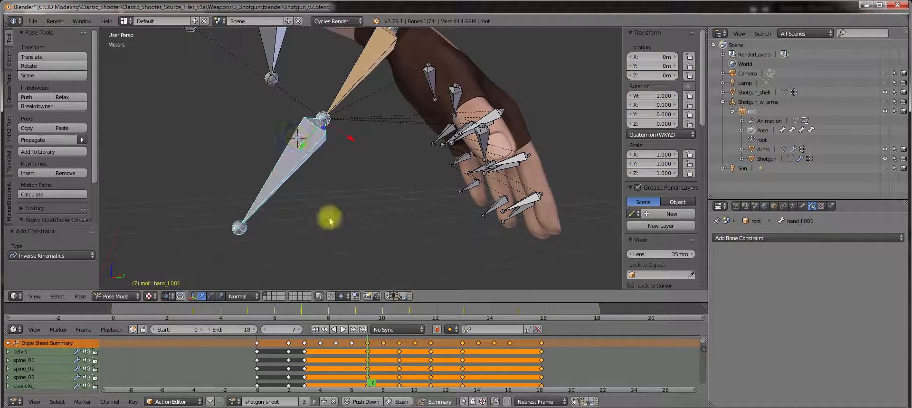
scroll(675, 237, "down", 8)
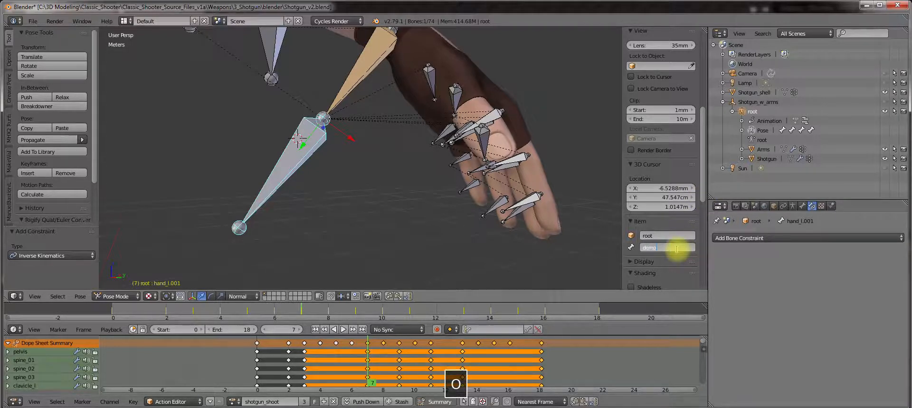
type("_IK")
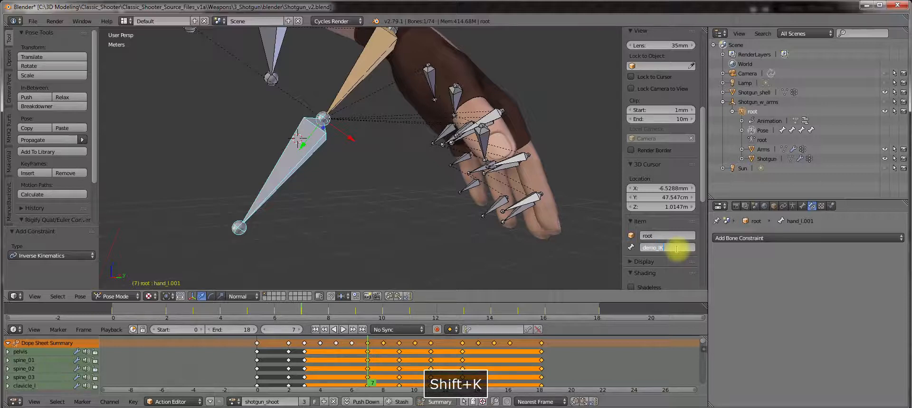
key("Return")
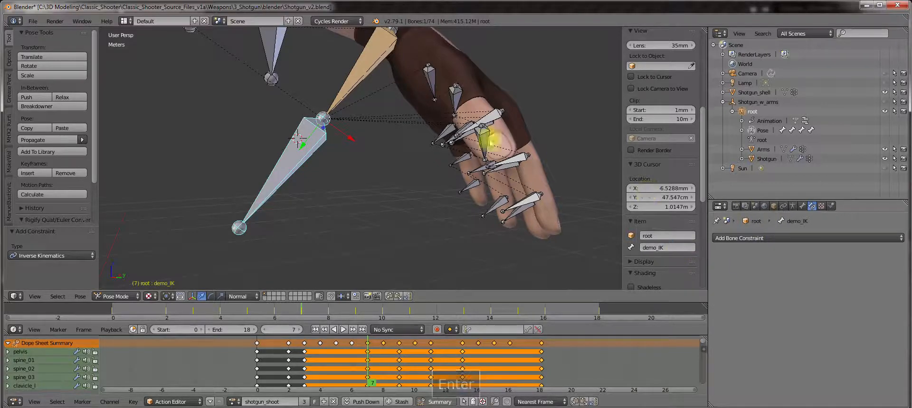
Set demo_IK as the target bone of the hand_l bone's IK constraint
left_click(364, 62)
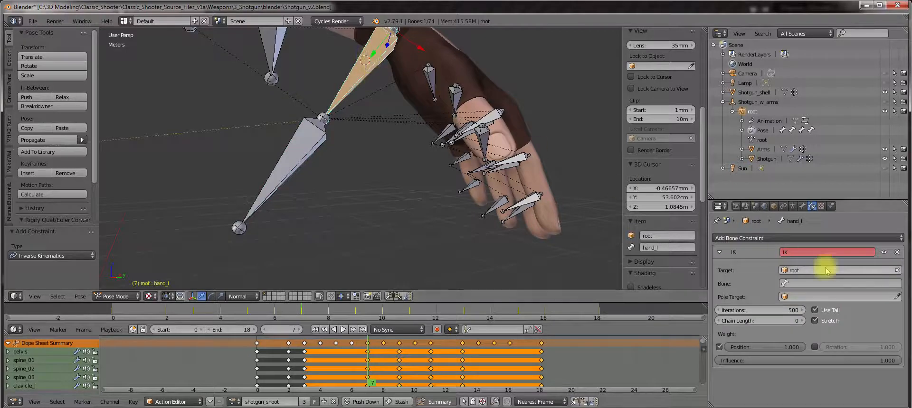
left_click(791, 283)
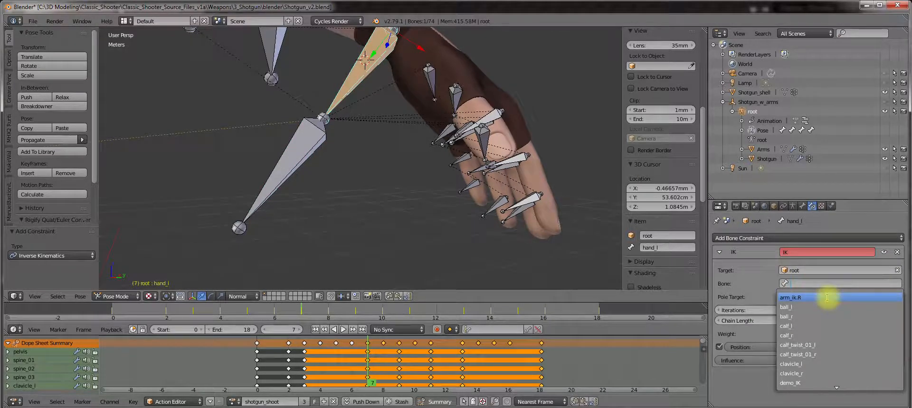
type("dem")
left_click(807, 297)
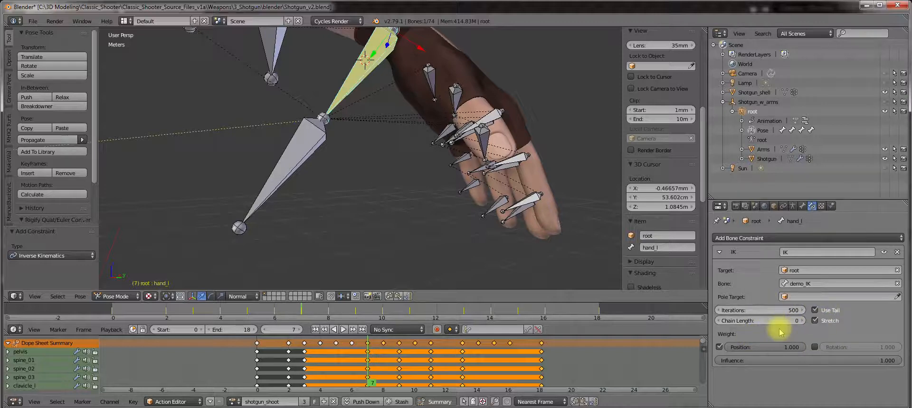
Set the hand_l IK constraint's chain length to 3 and enable its Rotation weight
key("shift+d")
scroll(455, 183, "down", 7)
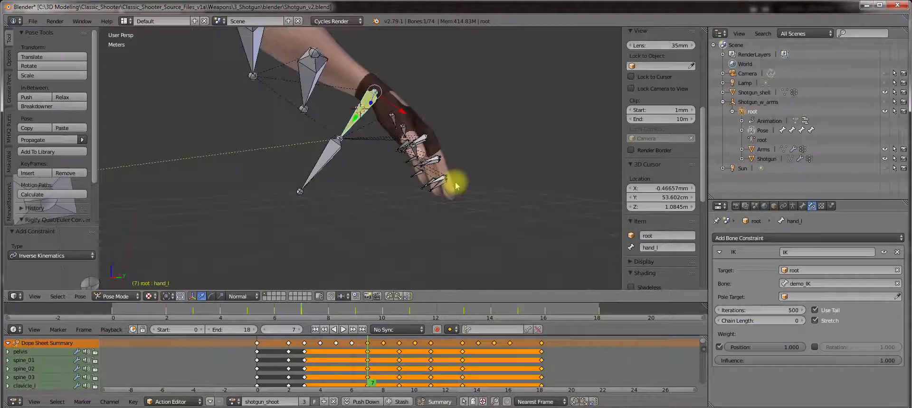
middle_click_drag(454, 184, 447, 170)
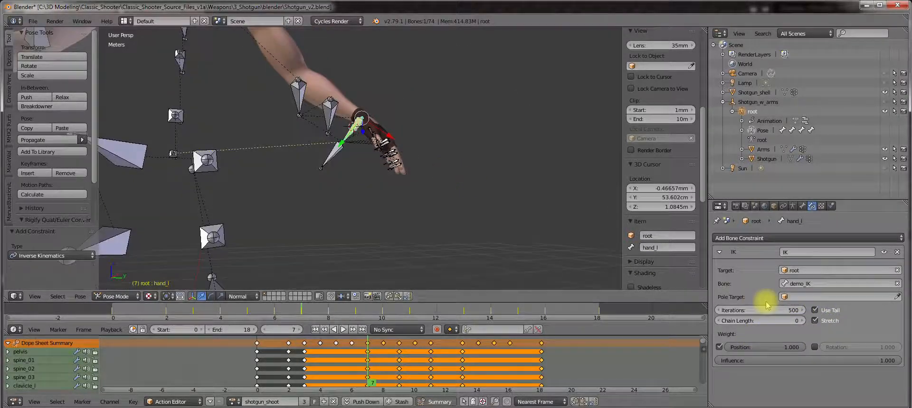
left_click(804, 324)
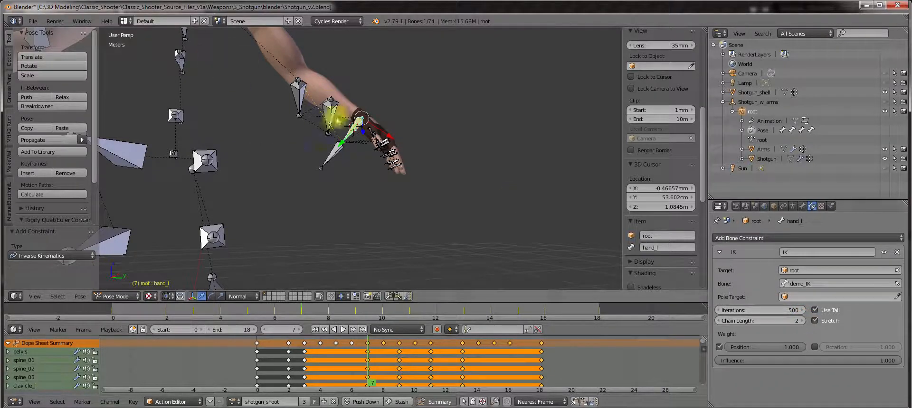
scroll(416, 152, "down", 3)
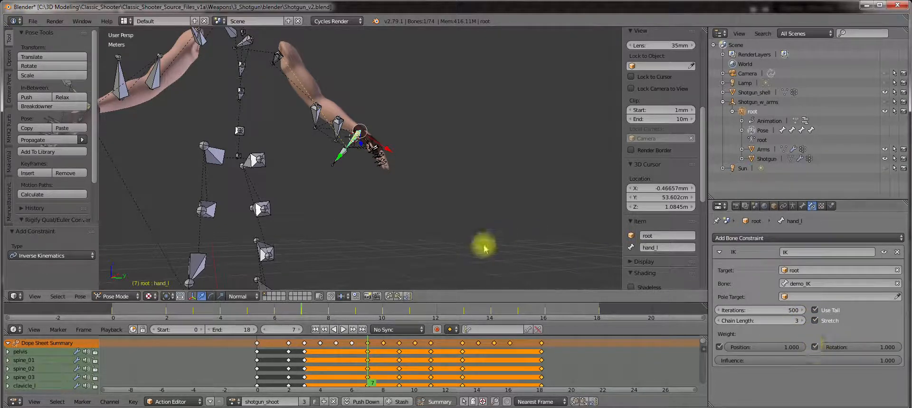
Select the demo_IK bone, try to move it, and switch the armature to Pose Position
scroll(361, 196, "up", 4)
right_click(321, 149)
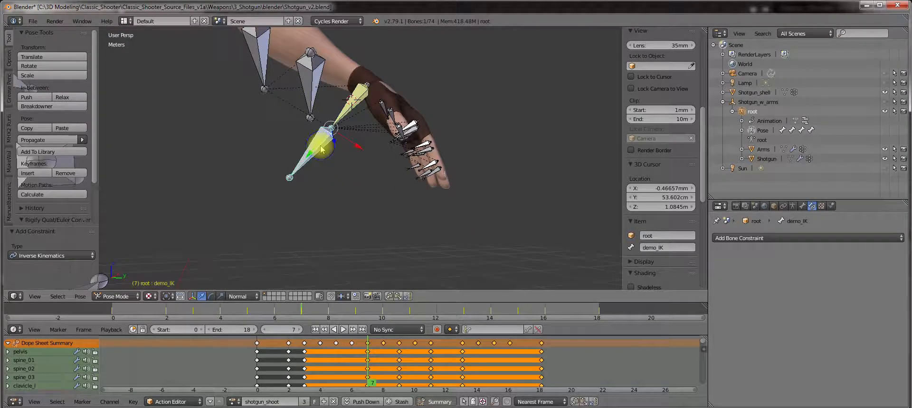
key("g")
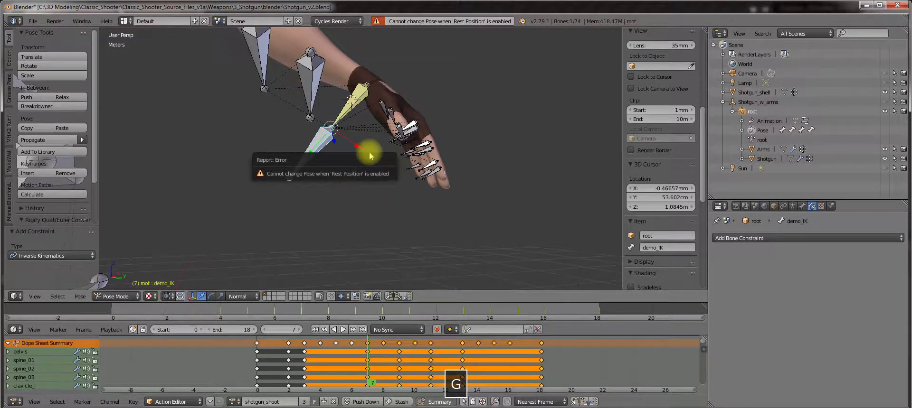
left_click(792, 207)
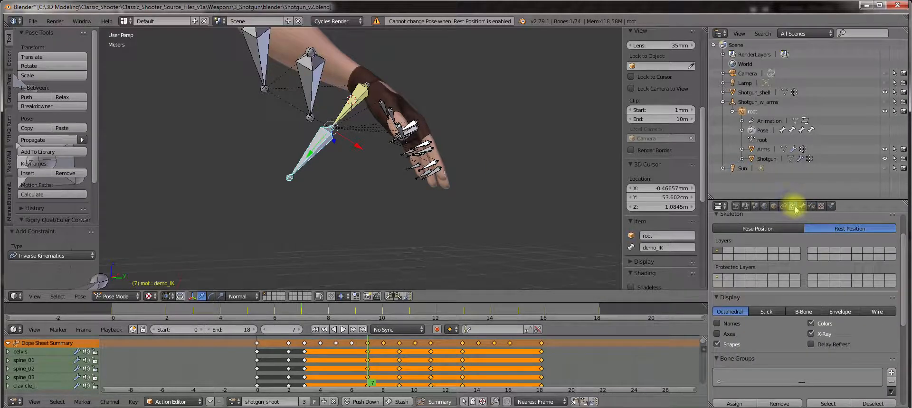
left_click(767, 228)
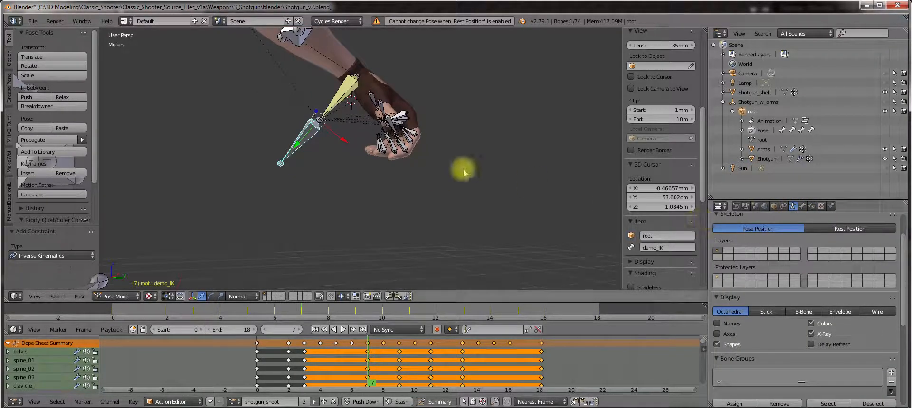
middle_click_drag(321, 149, 326, 135)
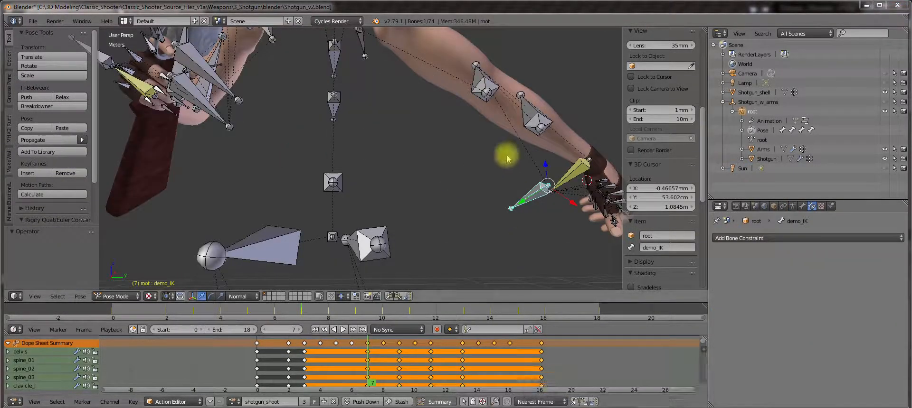
Put the root armature into Edit Mode with the demo_IK bone selected
middle_click_drag(509, 158, 306, 146)
scroll(407, 190, "up", 3)
key("Tab")
left_click(476, 190)
scroll(290, 145, "up", 5)
middle_click_drag(305, 146, 346, 148, "shift")
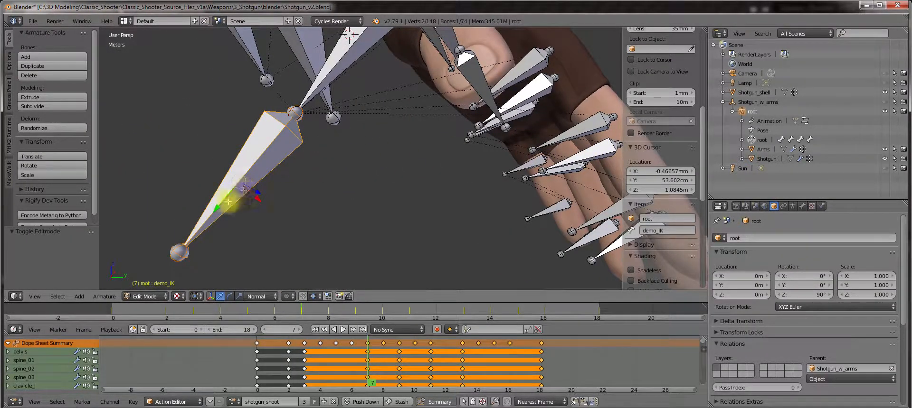
Try shifting the demo_IK bone about 3.71 cm along its own Y axis and undo the move
left_click_drag(218, 206, 184, 254)
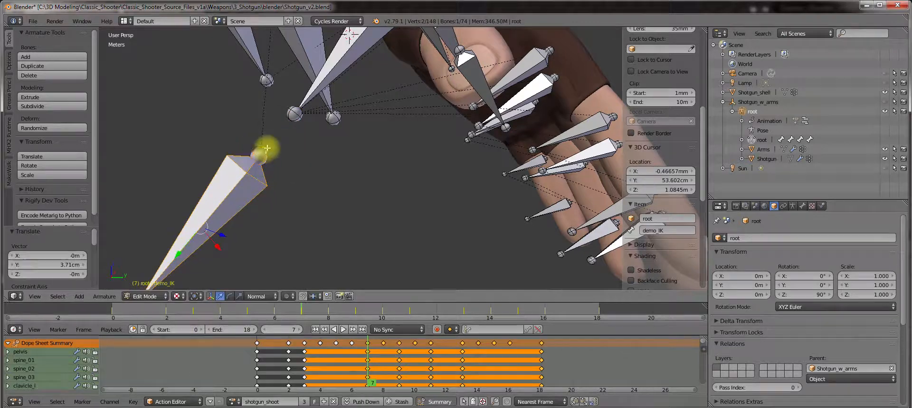
scroll(266, 80, "down", 4)
middle_click_drag(281, 102, 332, 107)
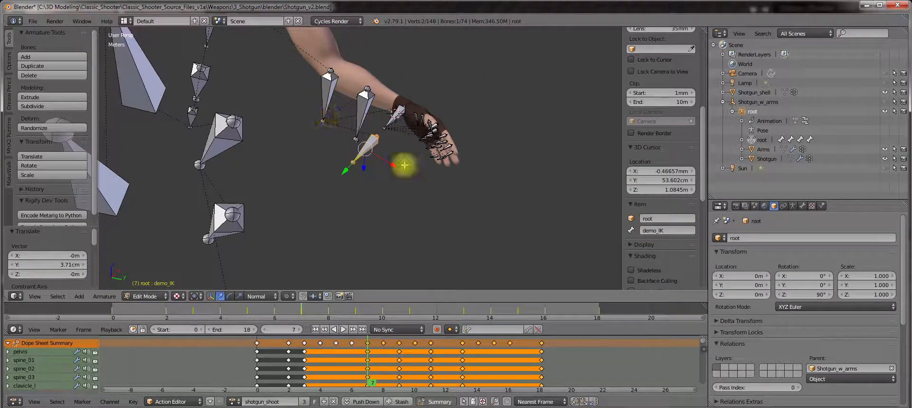
key("ctrl+z")
Clear the parent of the demo_IK bone
scroll(396, 162, "up", 5)
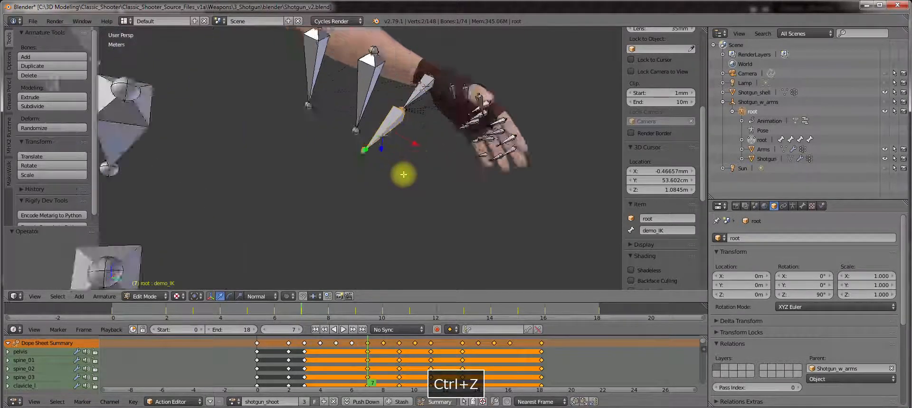
middle_click_drag(447, 110, 440, 116, "shift")
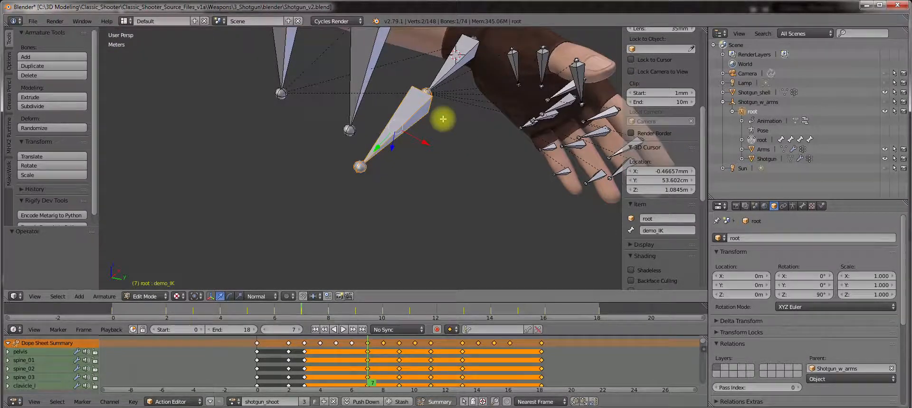
key("shift+p")
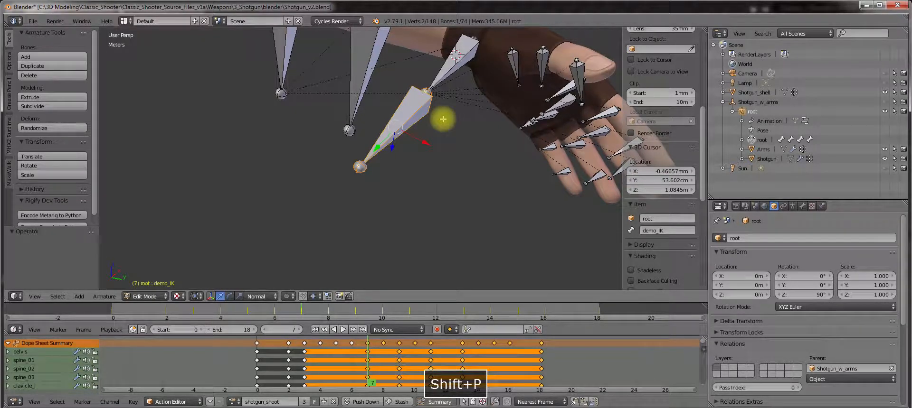
key("alt+p")
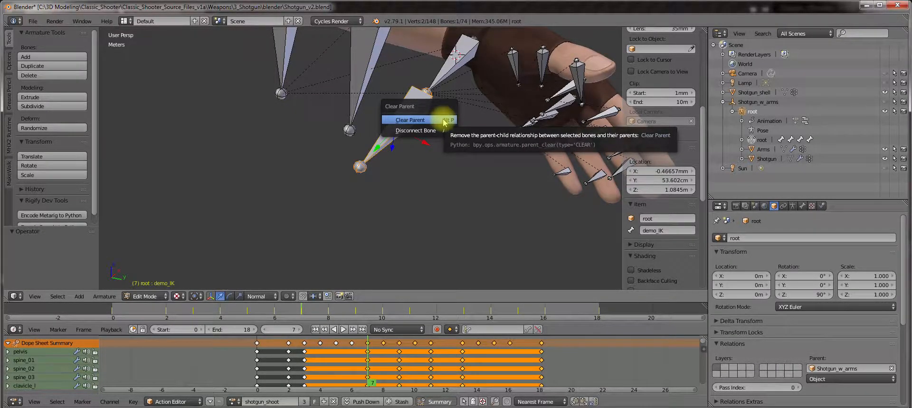
left_click(411, 121)
middle_click_drag(443, 119, 453, 147)
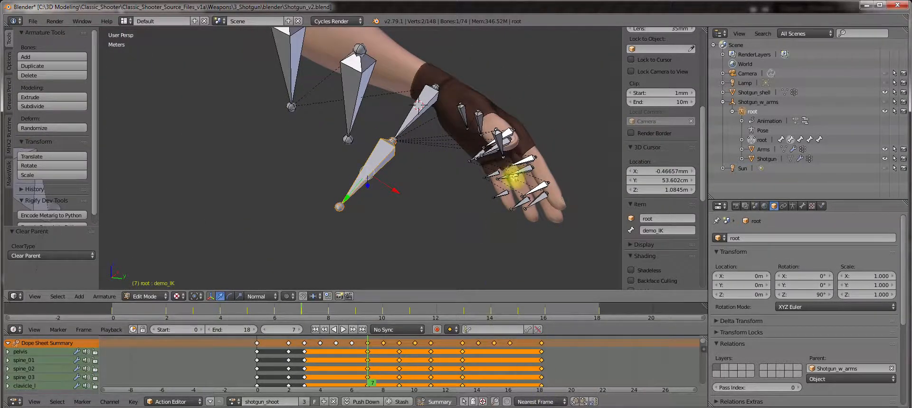
Return to Pose Mode and move the demo_IK bone by about -1.9 cm in X, -15.4 cm in Y and 7.74 cm in Z
key("Tab")
left_click(455, 235)
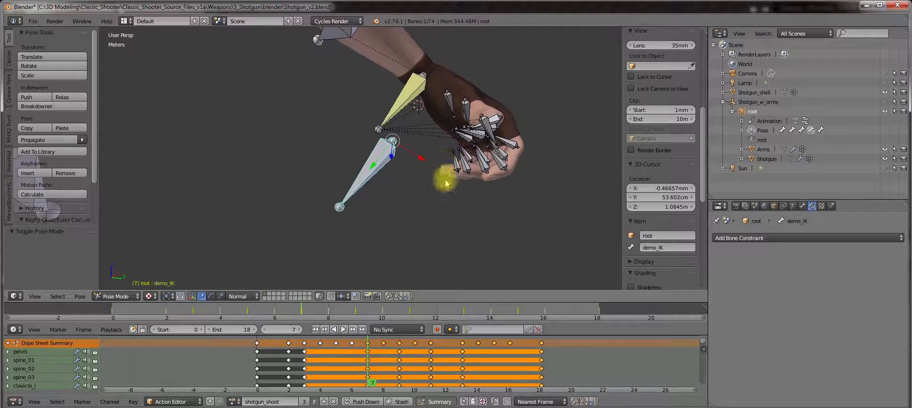
middle_click_drag(446, 183, 428, 201)
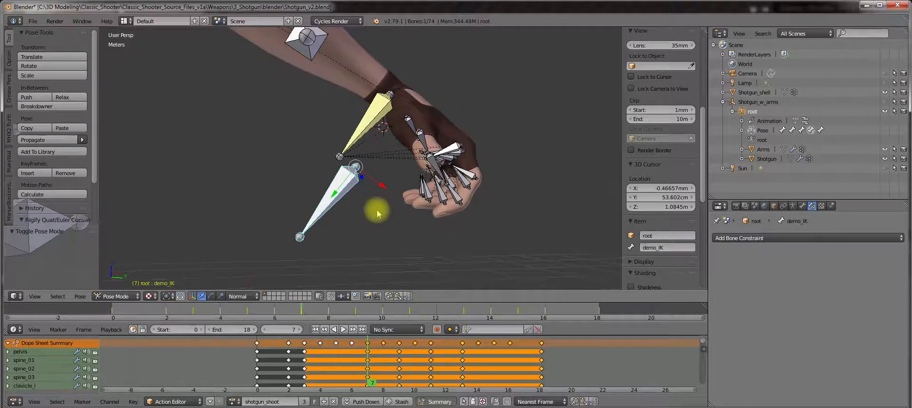
key("g")
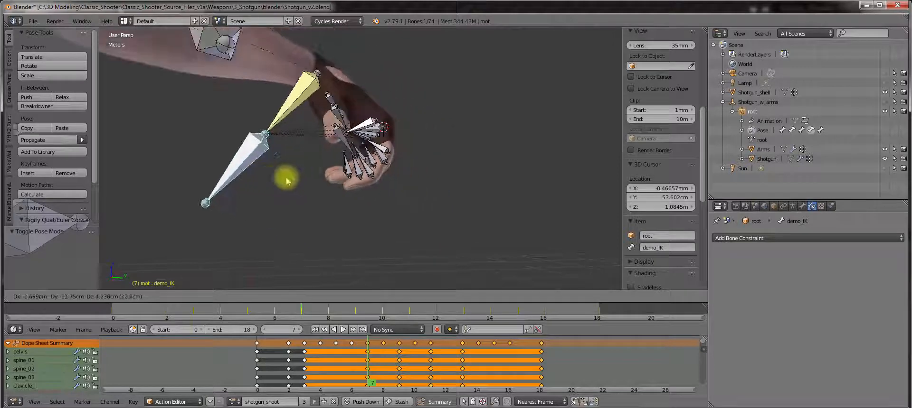
left_click(259, 154)
Select all bones of the armature and clear their pose rotation
scroll(258, 154, "down", 6)
middle_click_drag(302, 166, 295, 198, "shift")
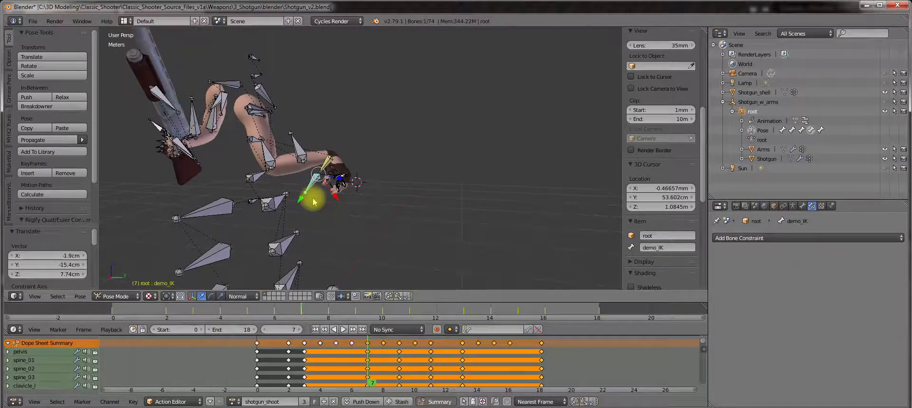
key("a")
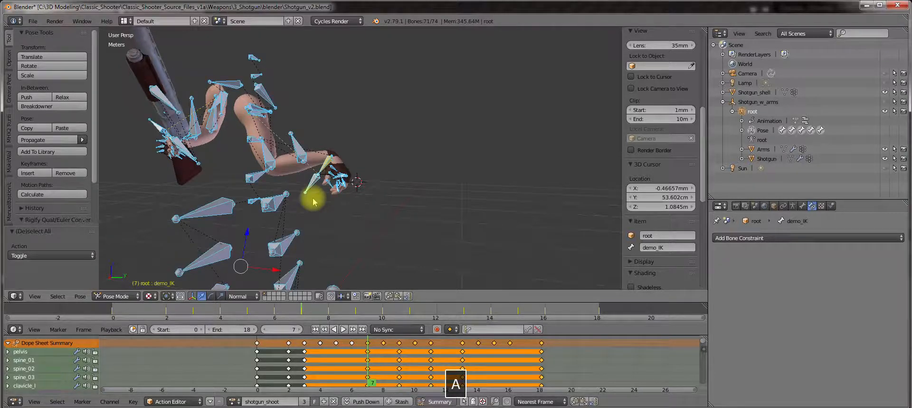
key("alt+r")
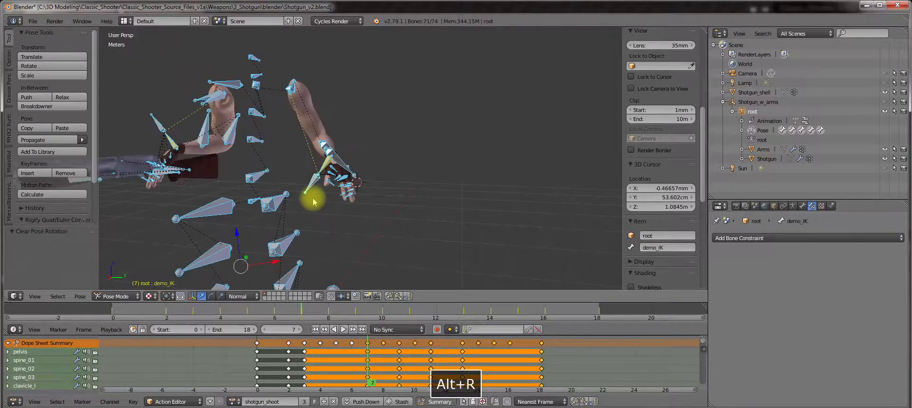
Clear the pose location of all selected bones and select only the demo_IK bone
key("alt+g")
middle_click_drag(371, 205, 433, 165, "shift")
scroll(434, 152, "up", 4)
right_click(438, 126)
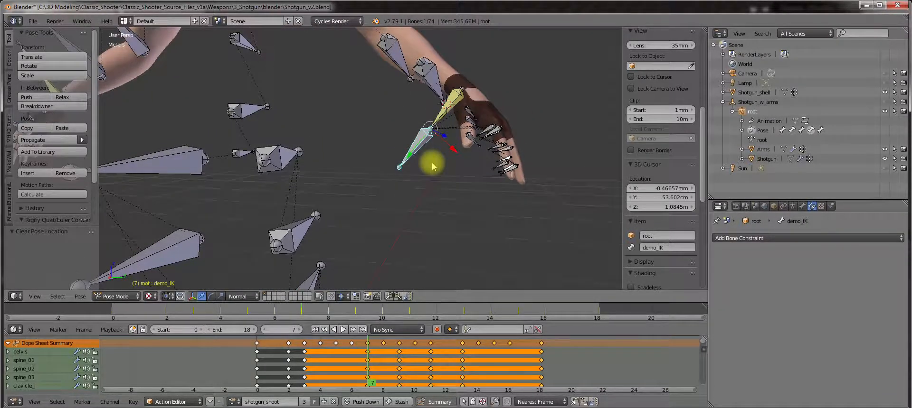
Move the demo_IK bone freely twice, the second time by about 2.6 cm in X, -13.3 cm in Y and 13.8 cm in Z
key("shift+d")
middle_click_drag(430, 162, 414, 171, "shift")
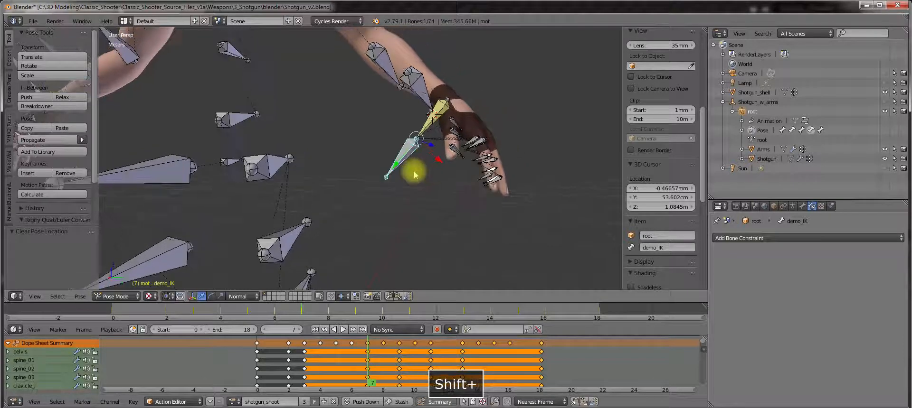
key("g")
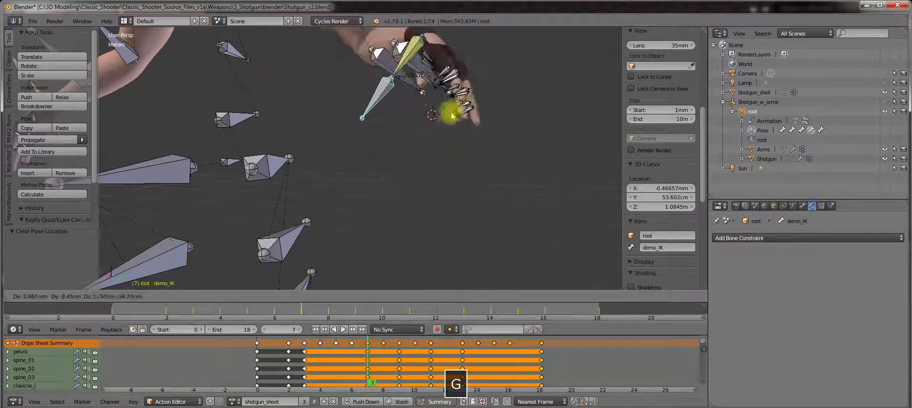
left_click(462, 162)
key("g")
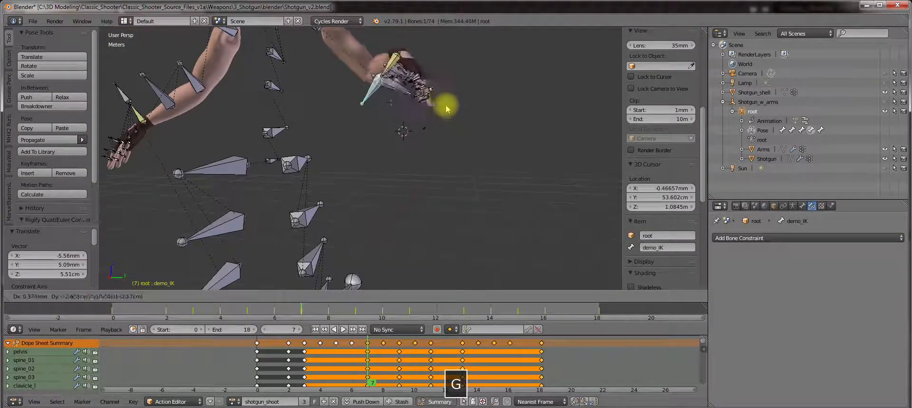
left_click(423, 116)
Rotate the demo_IK bone by about 60° to turn the left hand
middle_click_drag(423, 116, 371, 177)
key("r")
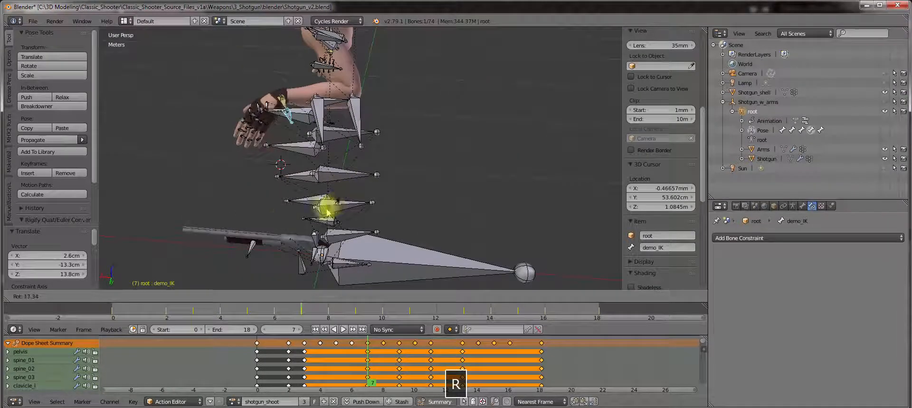
left_click(270, 216)
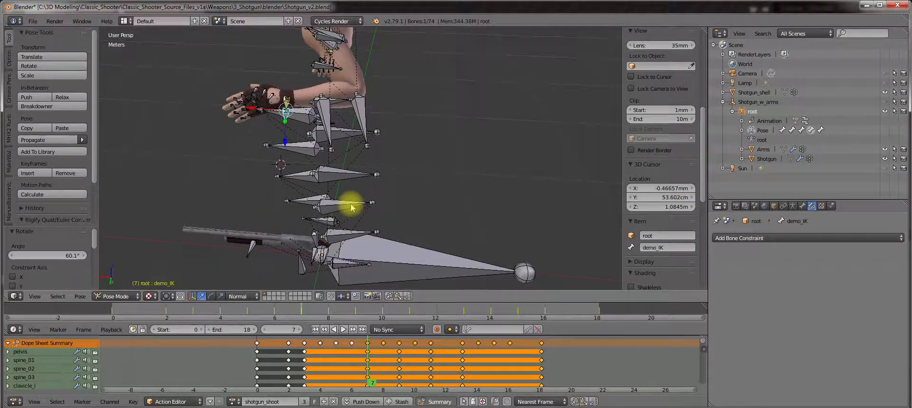
left_click(268, 192)
Test the left arm's IK with repeated free moves of demo_IK, one about -13.3 cm in X, -7.68 cm in Y and -1.68 cm in Z
middle_click_drag(268, 193, 363, 168)
key("g")
left_click(406, 167)
key("g")
left_click(492, 190)
key("g")
key("g")
left_click(463, 142)
key("g")
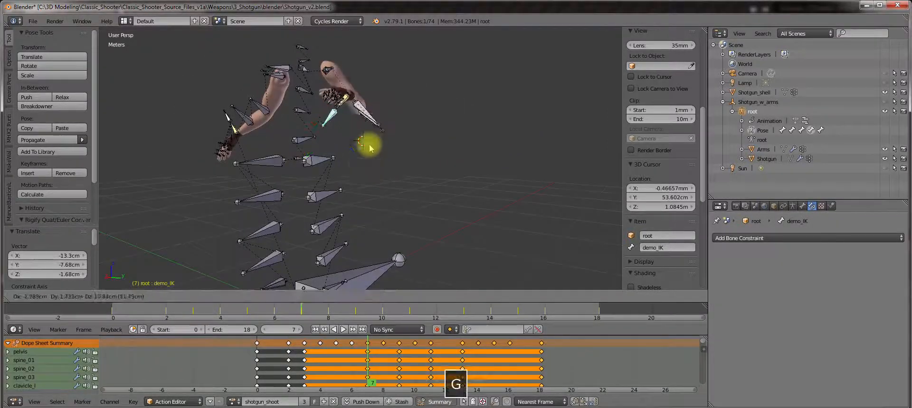
left_click(316, 184)
Keep repositioning the demo_IK bone, finishing with a move of about -1.03 cm in X, 1.41 cm in Y and -7.46 cm in Z
middle_click_drag(317, 183, 462, 180)
key("g")
left_click(302, 164)
key("g")
left_click(431, 179)
key("g")
left_click(440, 204)
key("g")
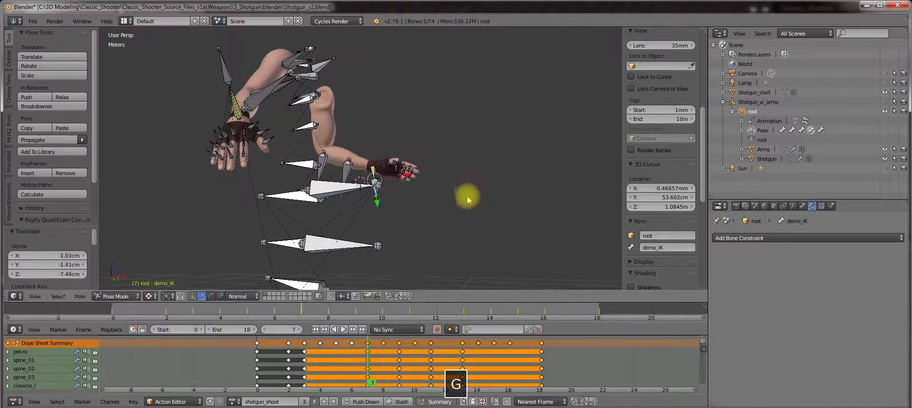
left_click(465, 197)
left_click(456, 153)
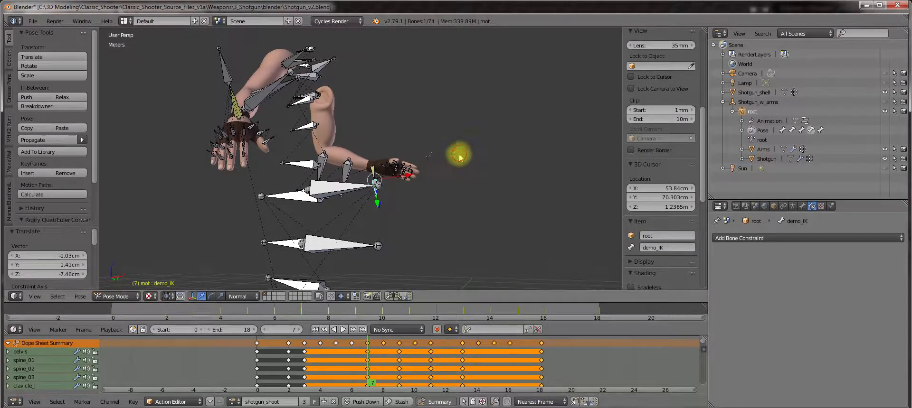
Scrub the shotgun_shoot action to frame 9 and inspect how the left hand follows demo_IK relative to the shotgun
middle_click_drag(456, 152, 302, 188)
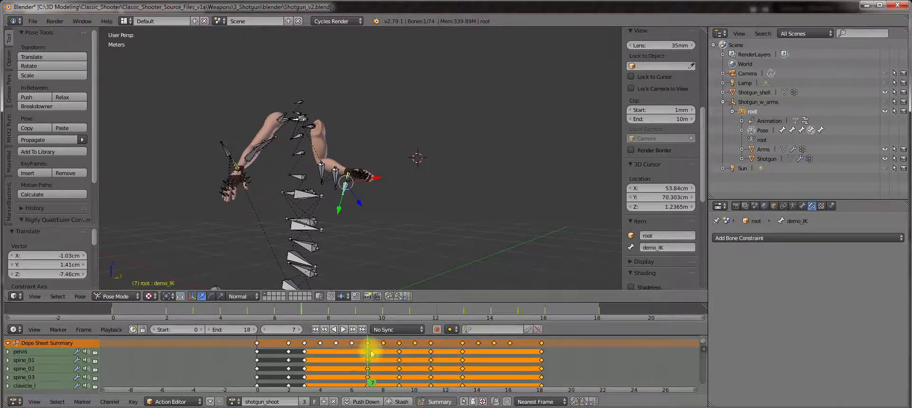
left_click_drag(372, 346, 362, 346)
middle_click_drag(386, 189, 362, 264)
left_click_drag(384, 346, 400, 346)
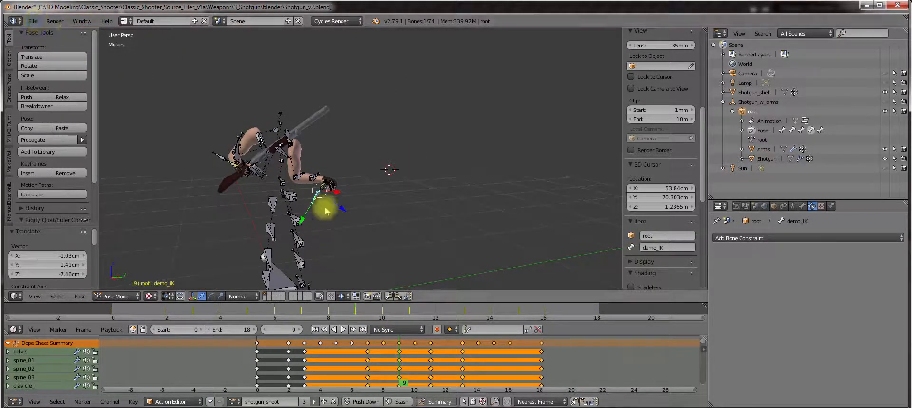
scroll(318, 198, "up", 5)
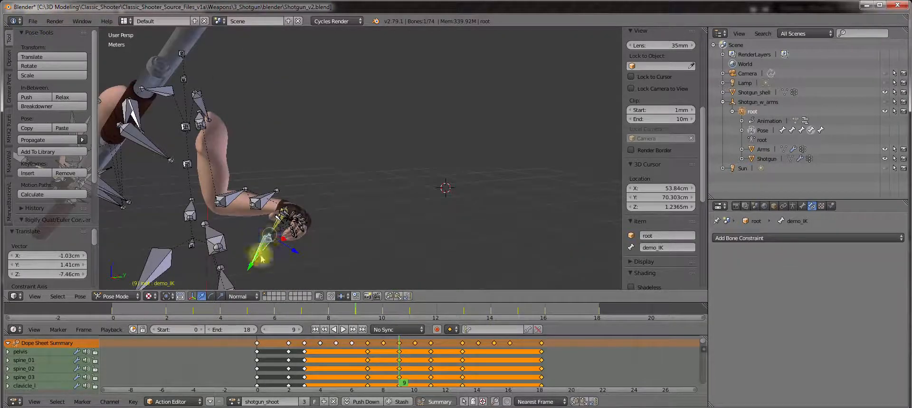
scroll(442, 161, "up", 2, "shift")
scroll(441, 161, "down", 5)
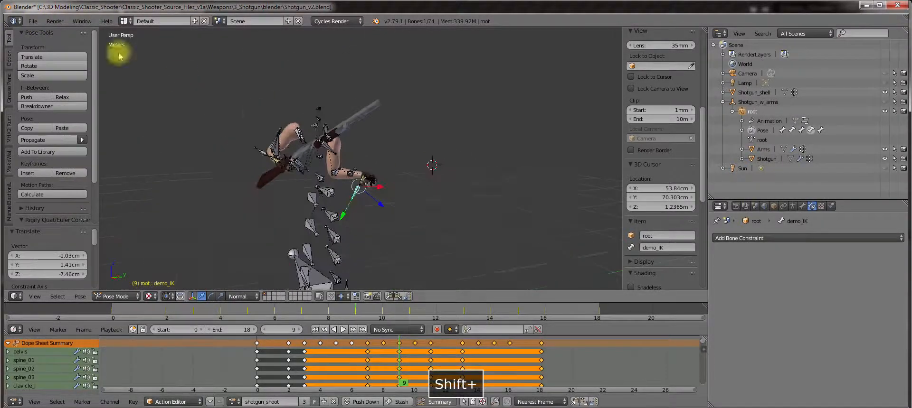
Reopen the recent file Shotgun_v2.blend, discarding the demo changes
left_click(33, 21)
mouse_move(50, 54)
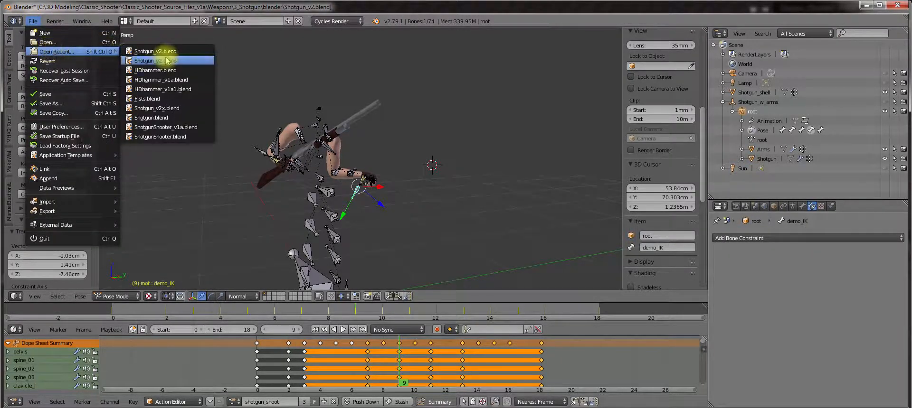
left_click(181, 51)
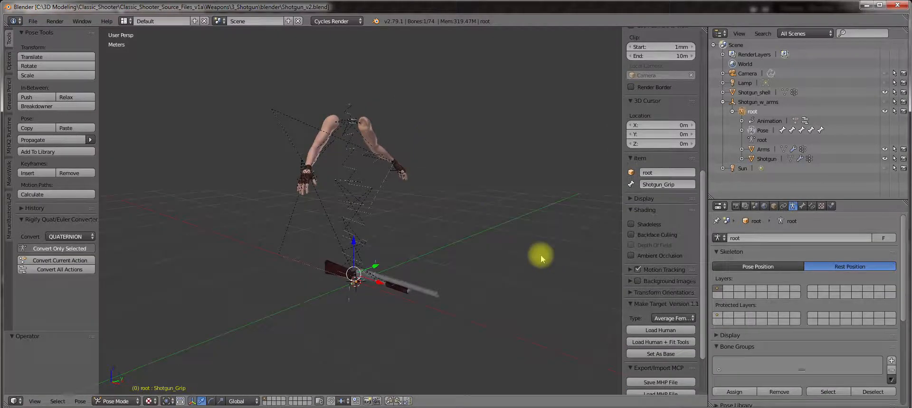
Switch the root armature to Pose Position
scroll(484, 271, "up", 3)
middle_click_drag(462, 242, 433, 227, "shift")
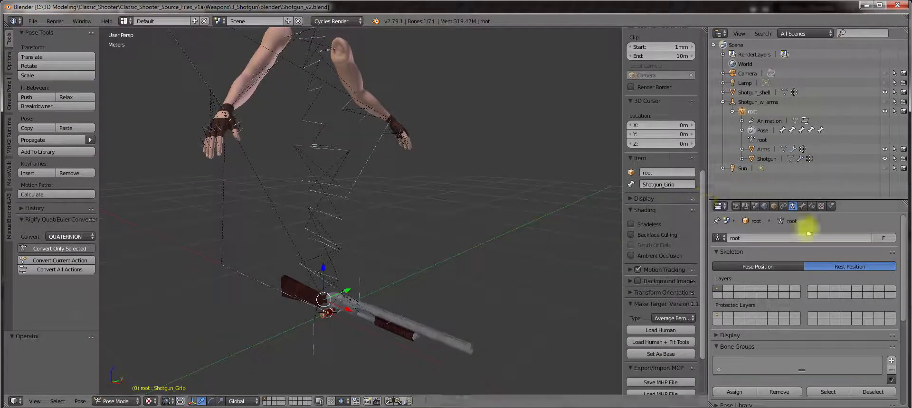
left_click(764, 267)
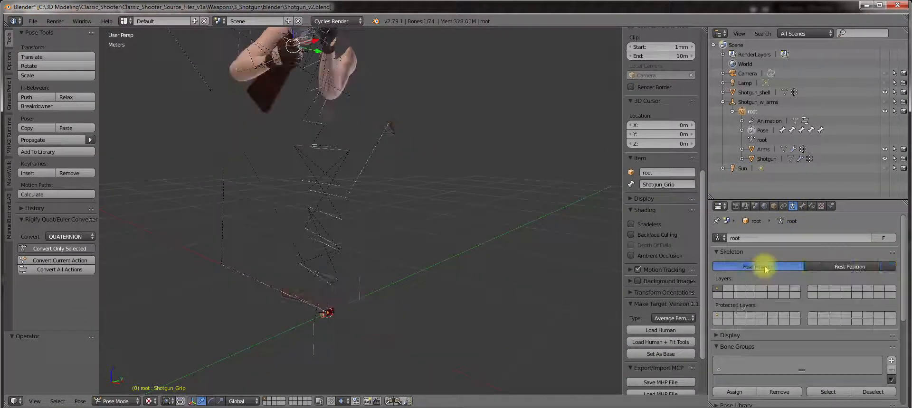
scroll(397, 94, "down", 3)
middle_click_drag(420, 110, 414, 173, "shift")
scroll(414, 172, "up", 4)
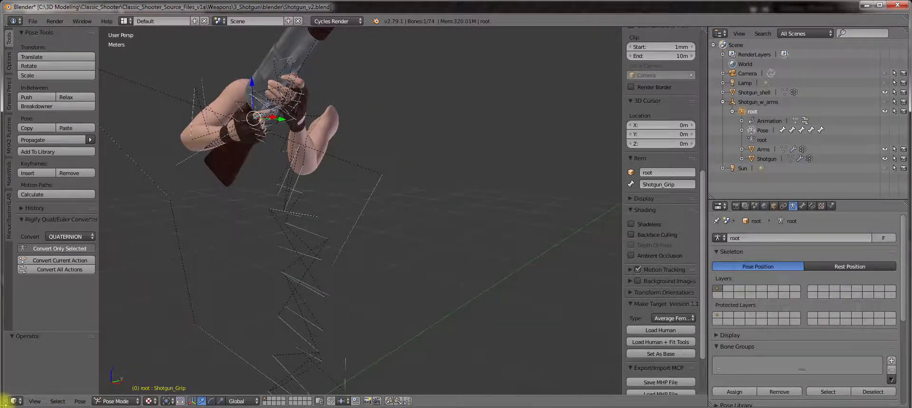
Split off a lower area from the 3D view and make it a Dope Sheet in Action Editor mode
left_click_drag(9, 400, 22, 297)
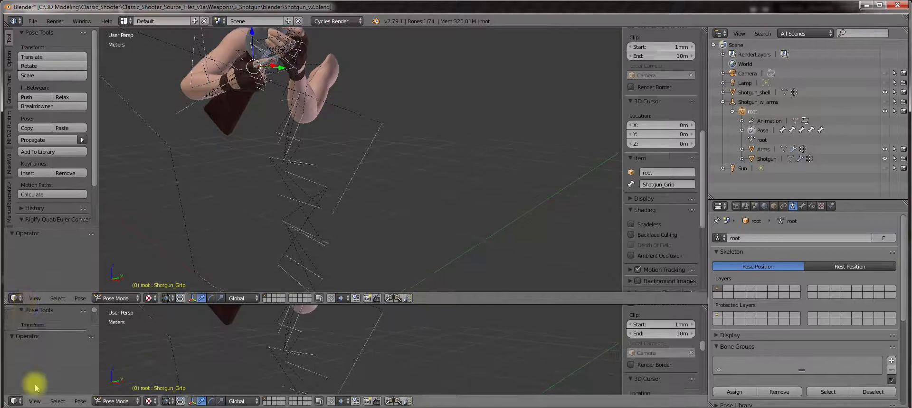
left_click(15, 401)
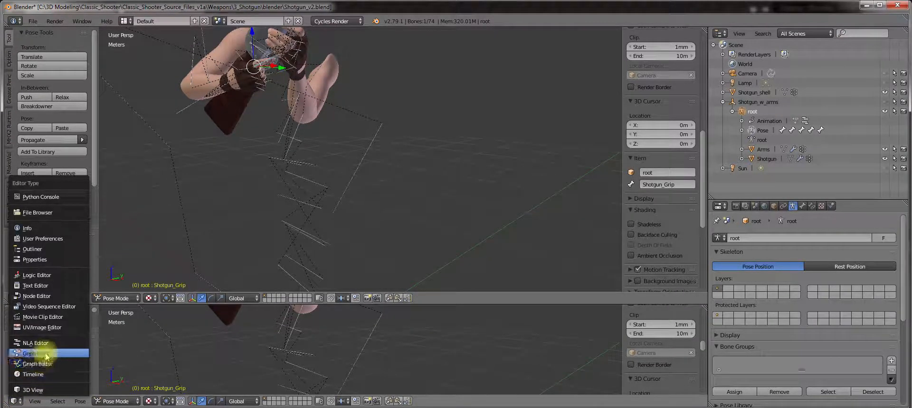
left_click(33, 353)
left_click(169, 402)
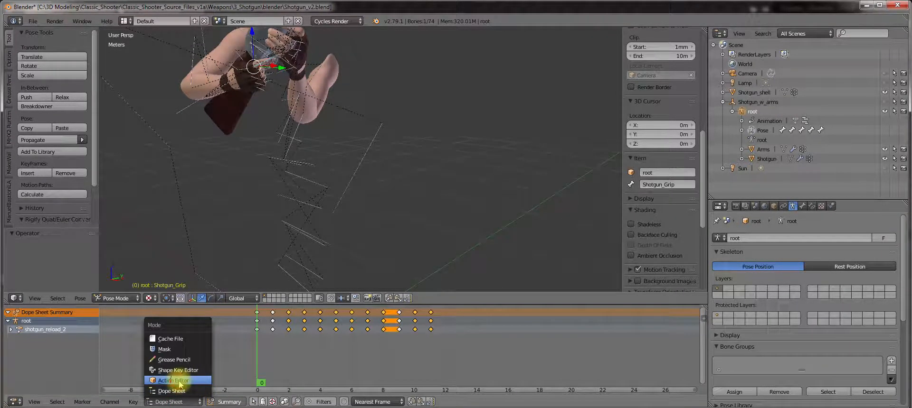
left_click(173, 381)
Split another narrow area from the 3D view above the Action Editor and make it a Timeline
left_click_drag(10, 298, 11, 275)
left_click(14, 298)
left_click(33, 271)
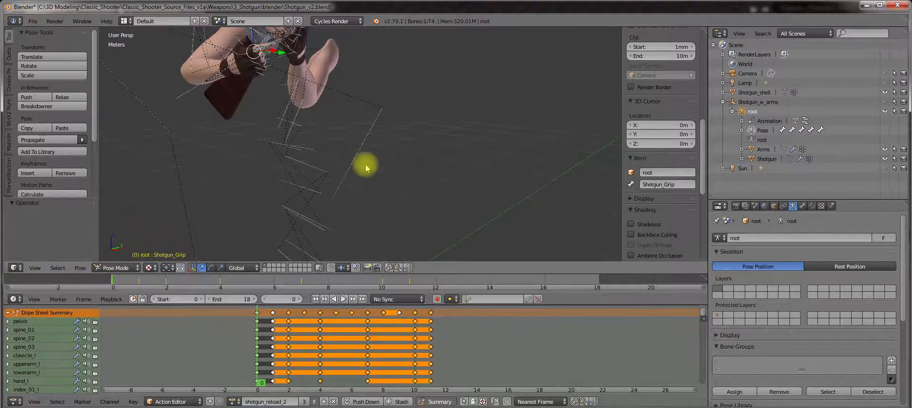
Scrub the shotgun_reload_2 action to frame 2, and load the shotgun_shoot action instead
middle_click_drag(366, 164, 382, 180, "shift")
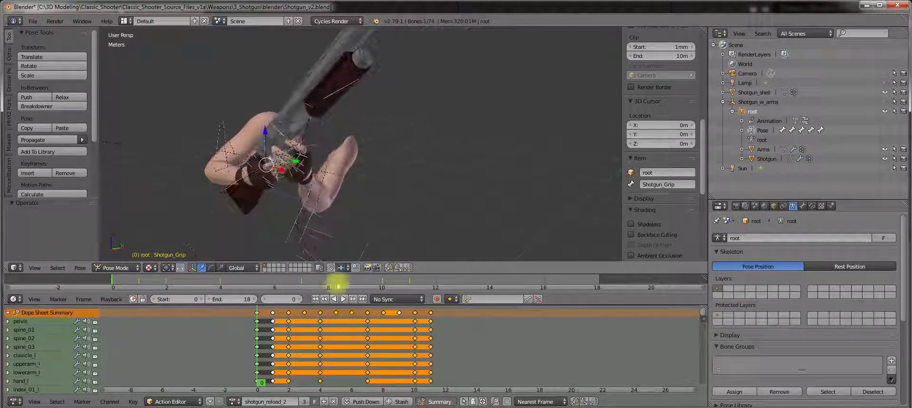
left_click_drag(263, 321, 286, 315)
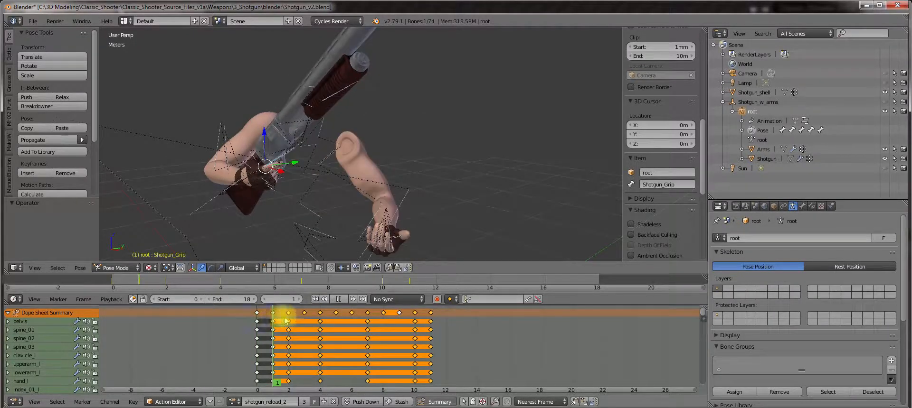
left_click(233, 402)
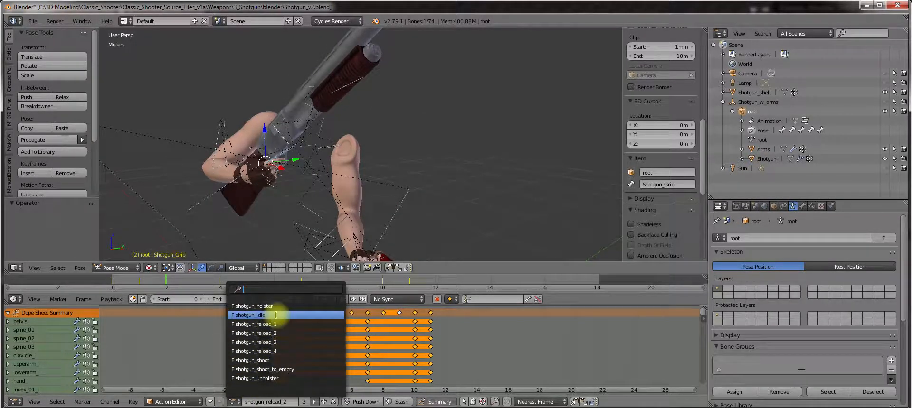
left_click(271, 360)
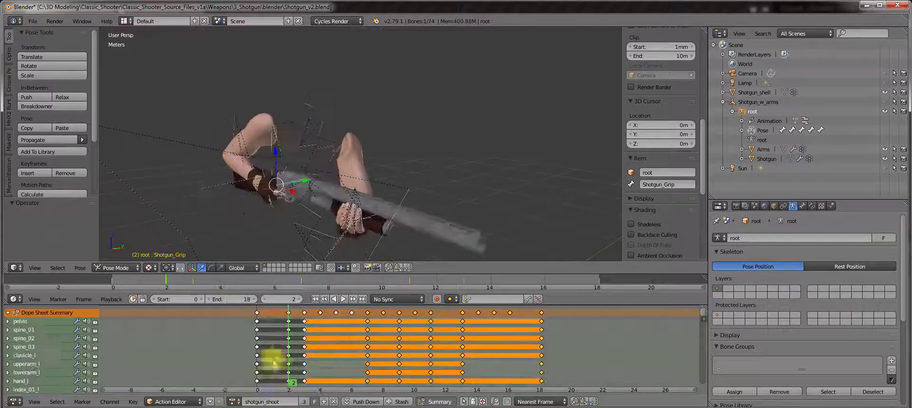
Scrub the shotgun_shoot action to frames 7 and 18 and inspect the arms holding the shotgun
left_click_drag(289, 327, 374, 331)
mouse_move(386, 193)
middle_mouse_down()
mouse_move(387, 240)
mouse_move(417, 169)
mouse_move(420, 179)
mouse_move(400, 189)
middle_mouse_up()
scroll(400, 192, "up", 3)
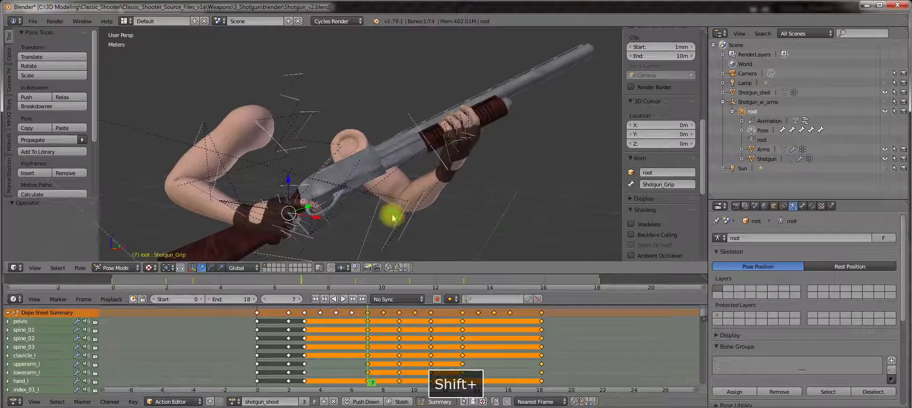
middle_click_drag(393, 215, 380, 191, "shift")
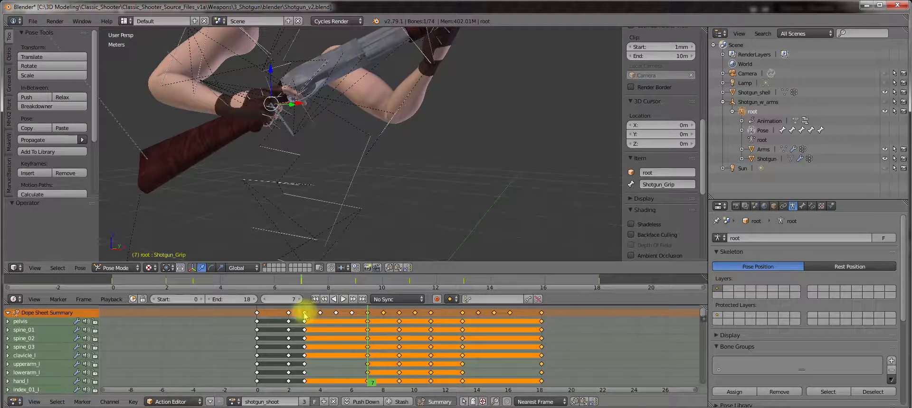
left_click(544, 314)
scroll(413, 115, "down", 3)
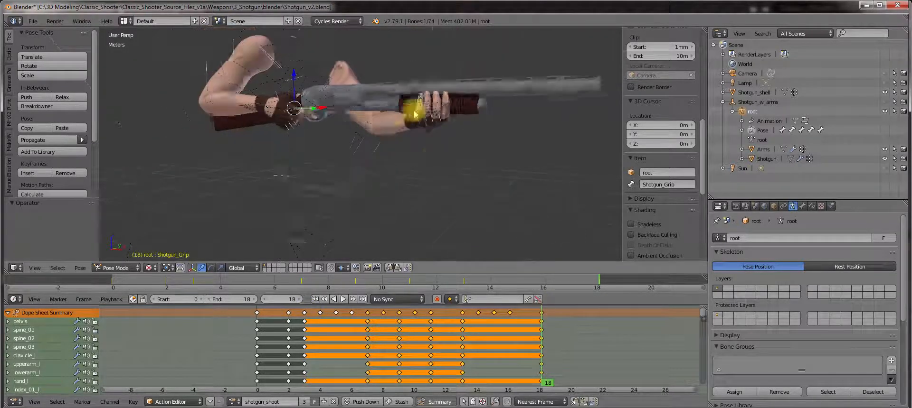
Go to frame 24 and select both arm IK bones, arm_ik.R and arm_ik.L
mouse_move(392, 149)
middle_mouse_down()
mouse_move(384, 190)
mouse_move(385, 157)
middle_mouse_up()
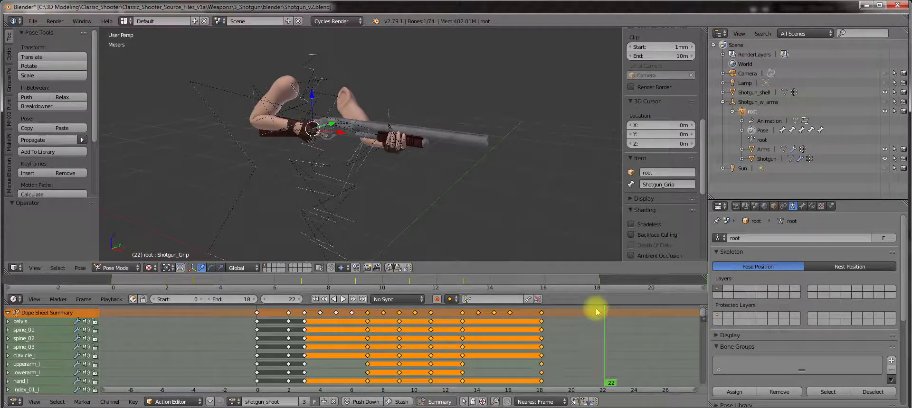
left_click(633, 314)
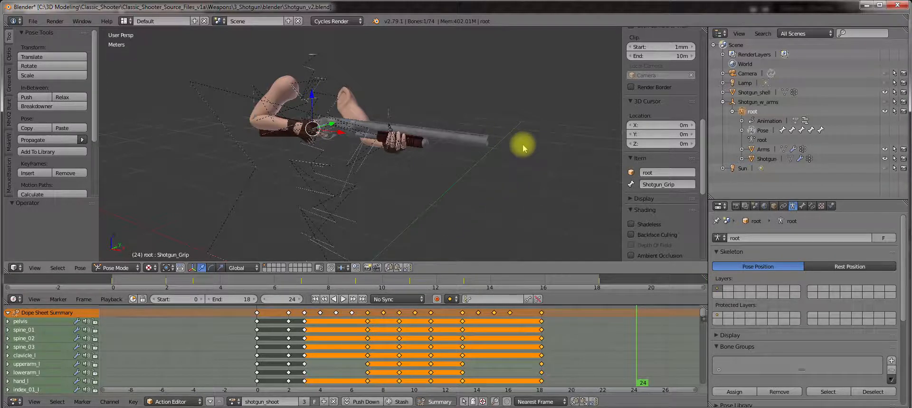
scroll(364, 151, "up", 3)
middle_click_drag(302, 141, 304, 165)
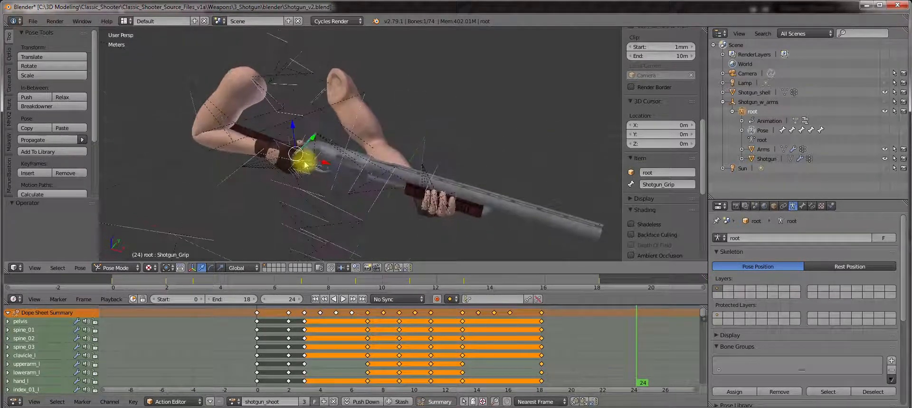
right_click(236, 178)
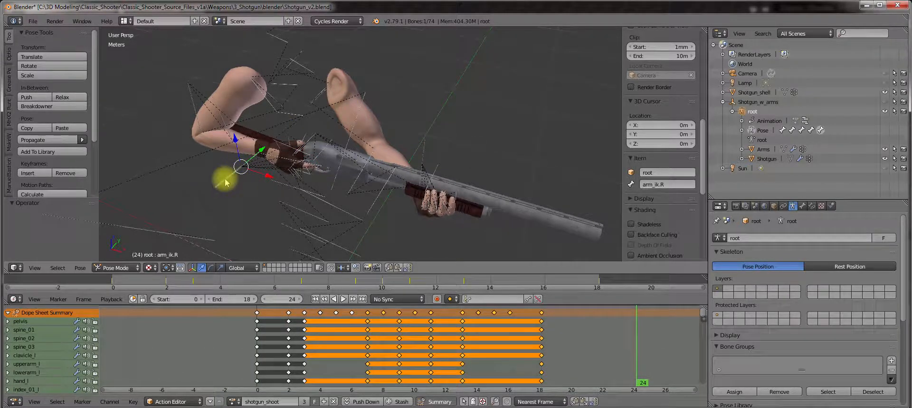
middle_click_drag(227, 182, 230, 128)
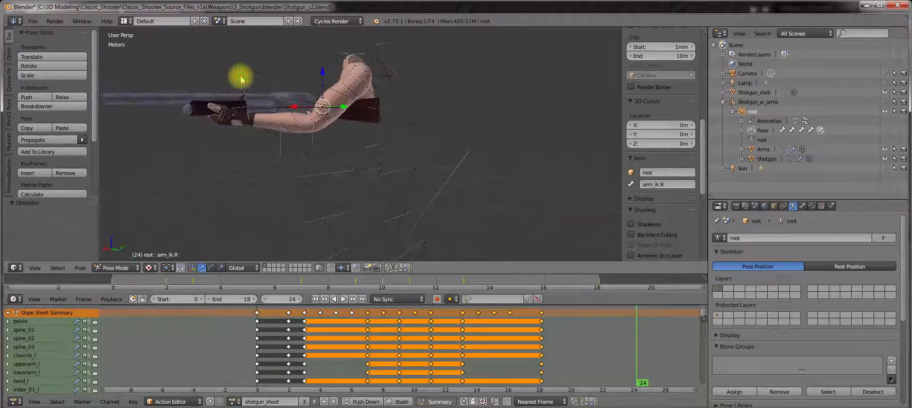
right_click(241, 79, "shift")
middle_click_drag(307, 159, 415, 137)
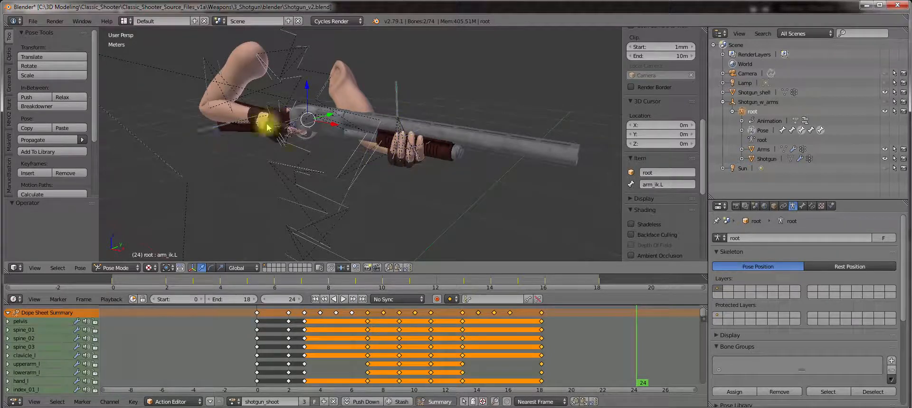
middle_click_drag(363, 146, 264, 131)
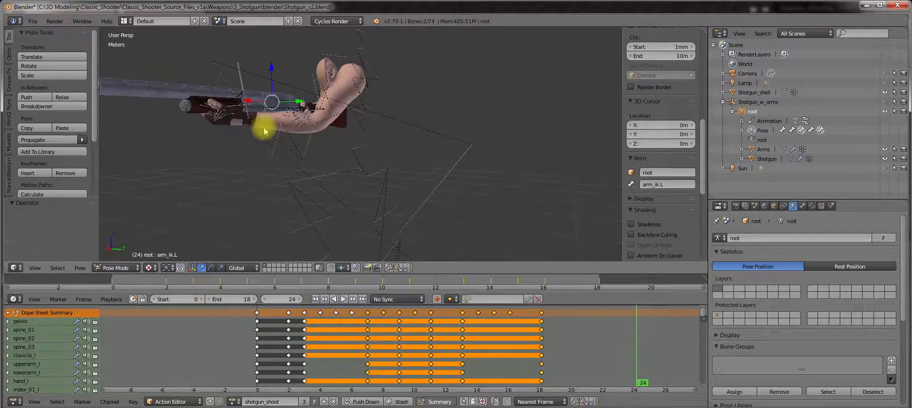
middle_click_drag(265, 131, 459, 159)
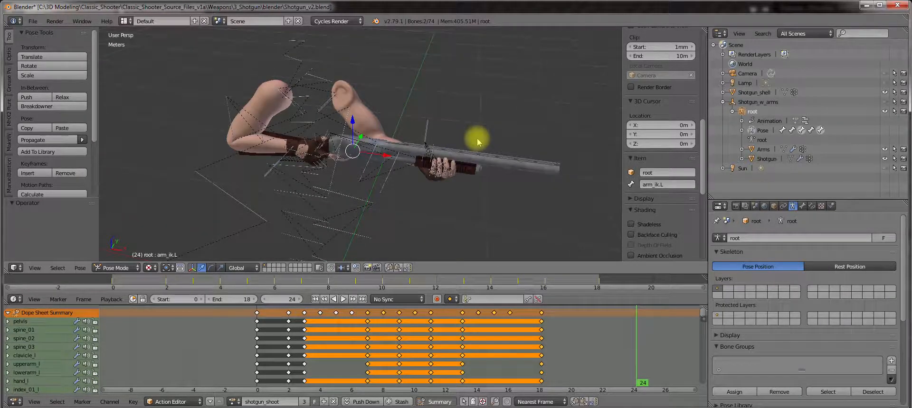
Move both arm IK bones about -17.7 cm in X, -7.8 cm in Y and -5.4 cm in Z, and insert a Whole Character keyframe at frame 24
key("g")
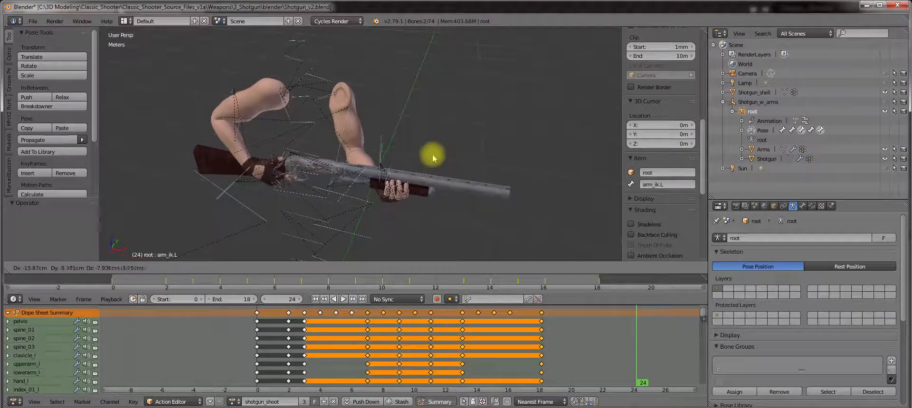
left_click(441, 146)
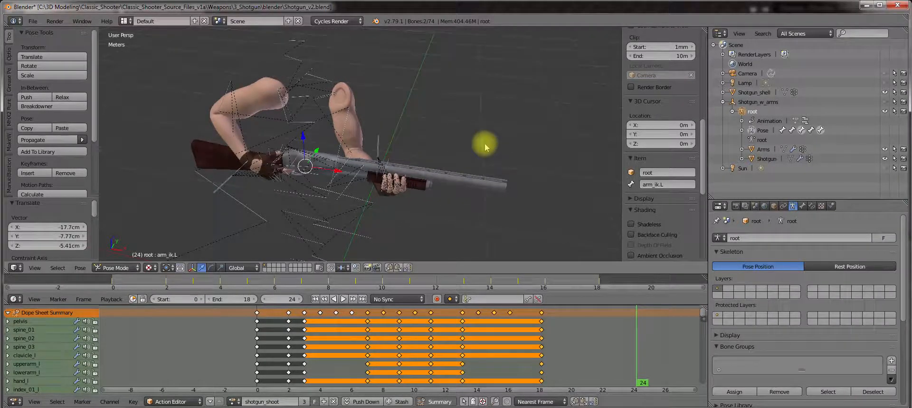
key("i")
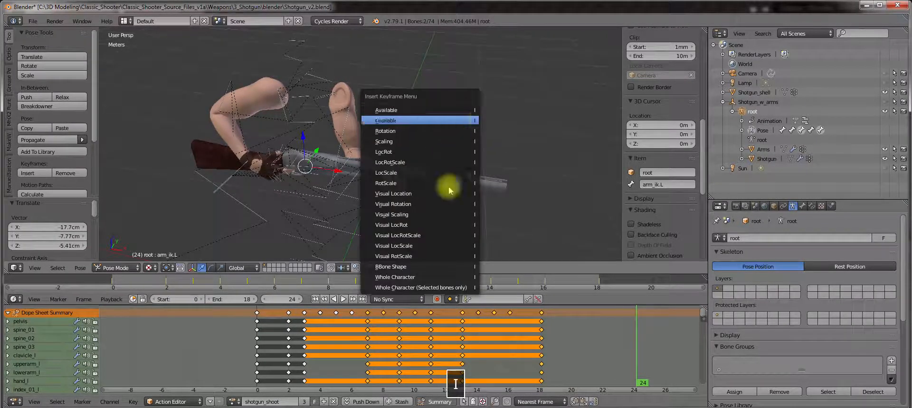
left_click(429, 277)
left_click(541, 314)
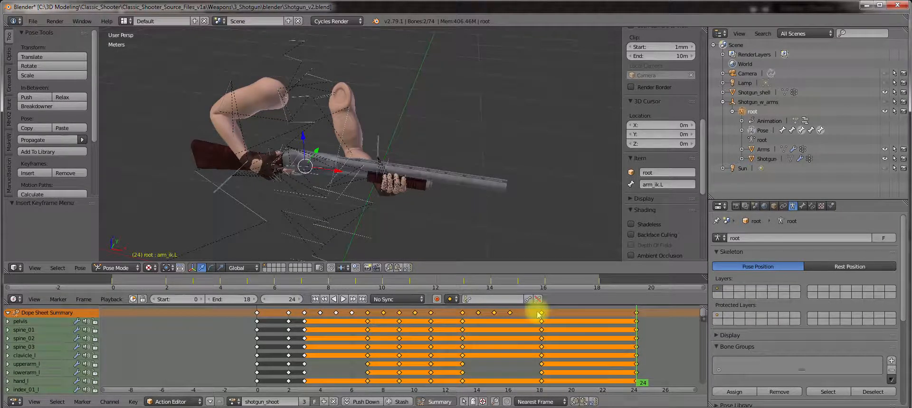
mouse_move(543, 317)
left_mouse_down()
mouse_move(639, 324)
mouse_move(542, 323)
left_mouse_up()
Delete all the keyframes at frame 24 of the shotgun_shoot action
left_click(637, 314)
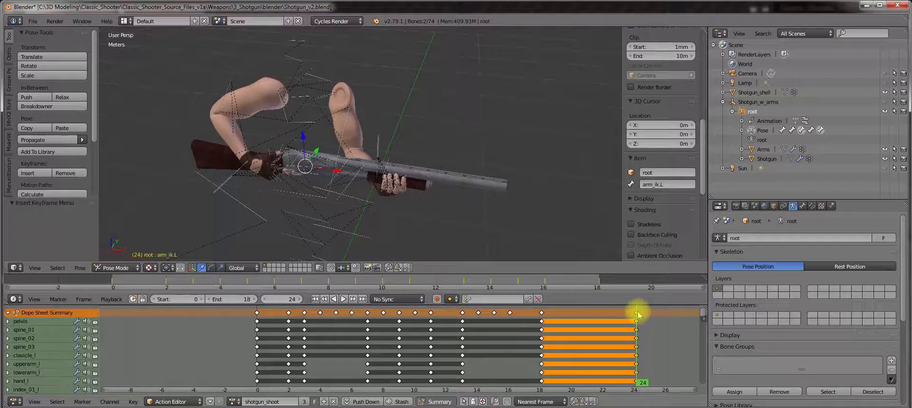
key("Delete")
left_click(639, 313)
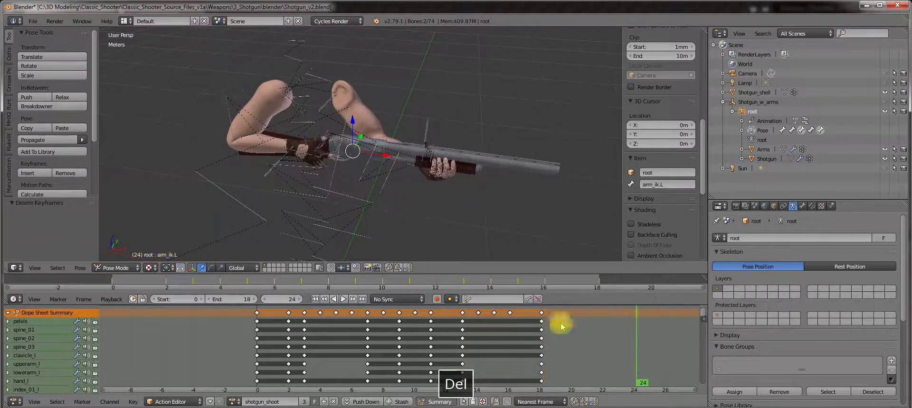
Scrub the shotgun_shoot action between frames 3 and 7 and examine the arms' motion with the shotgun
left_click(369, 314)
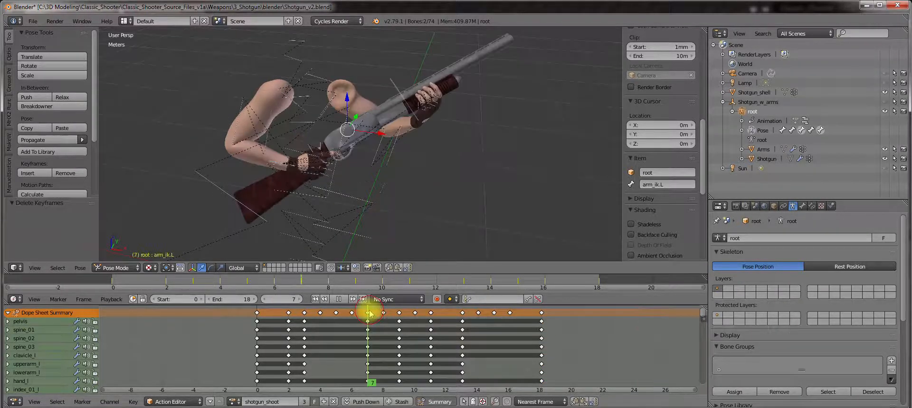
left_click(306, 315)
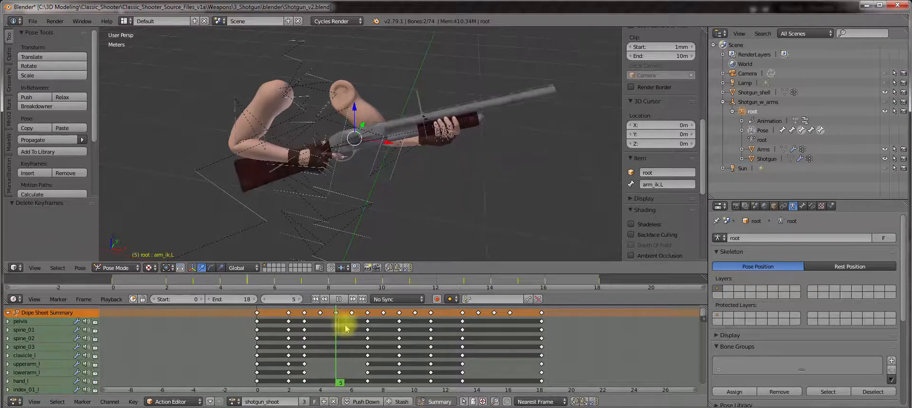
left_click(306, 316)
left_click_drag(307, 316, 370, 316)
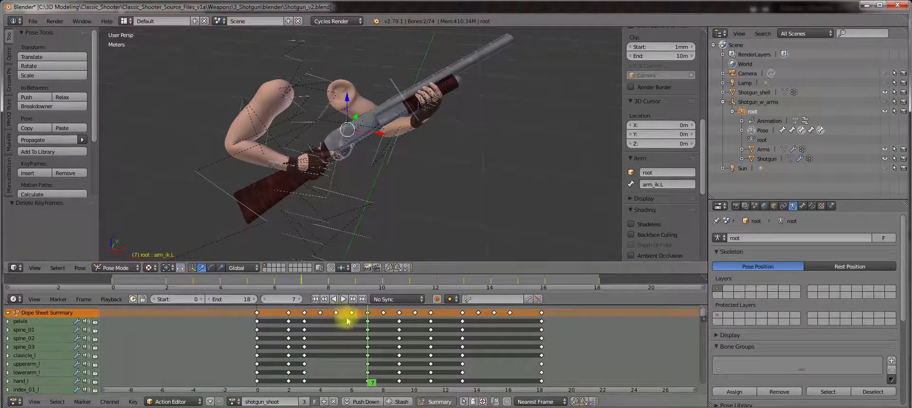
left_click(351, 322)
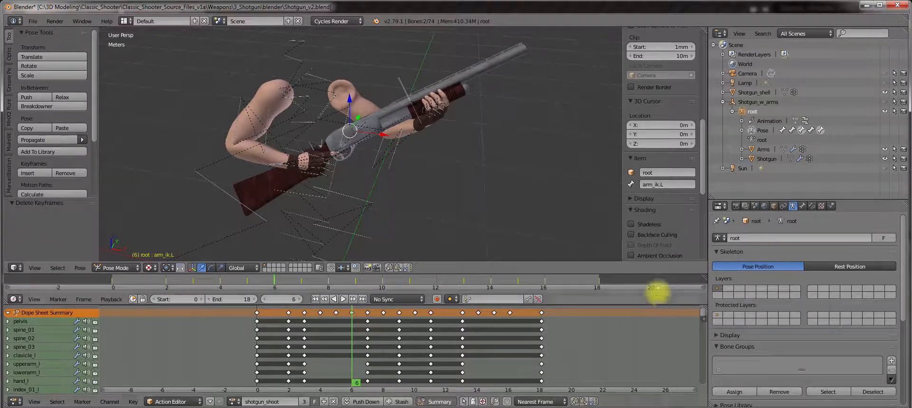
Look through the action's channel list for the arm_ik.L and arm_ik.R keyframes
scroll(698, 313, "down", 5)
scroll(700, 327, "down", 10)
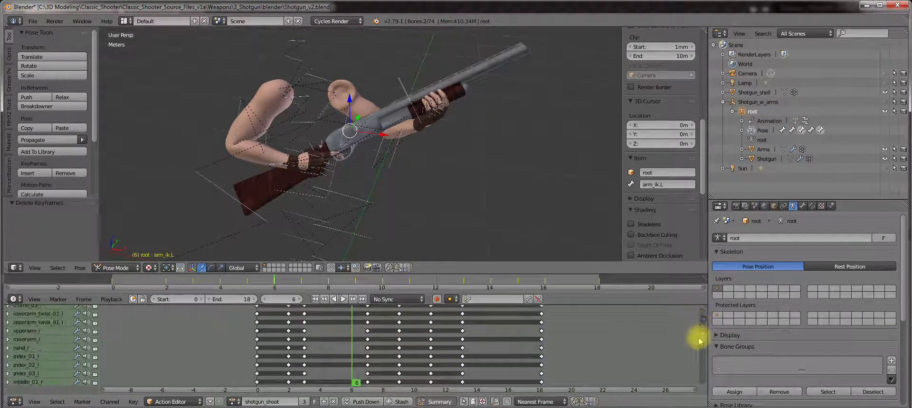
scroll(696, 386, "up", 1)
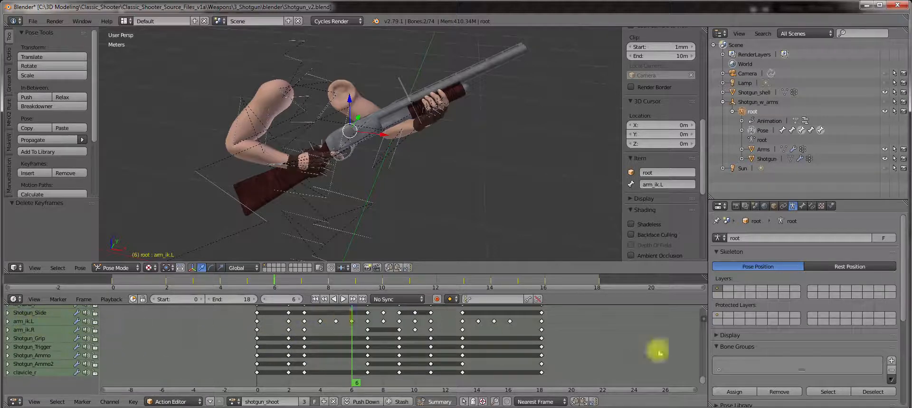
scroll(701, 381, "up", 15)
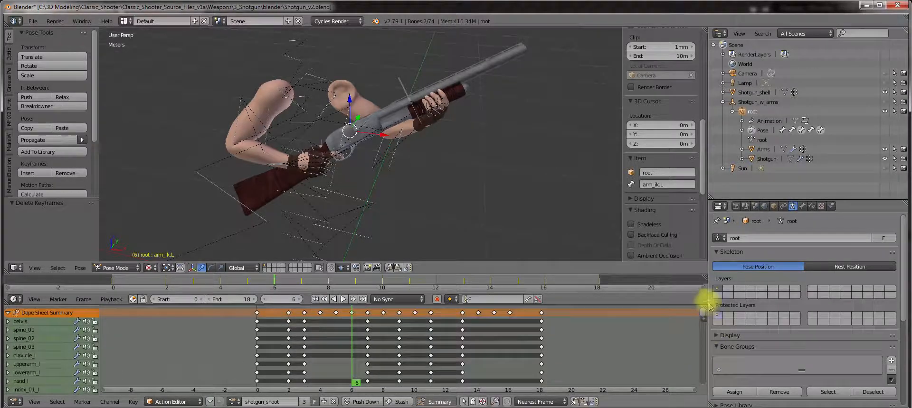
Delete the in-between keyframes at frames 4, 5 and 6 of the shotgun_shoot action
scroll(389, 140, "up", 3)
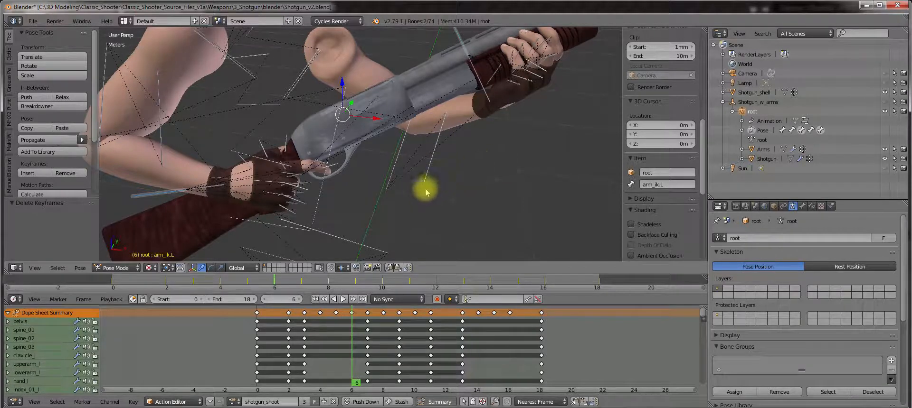
right_click(337, 313, "shift")
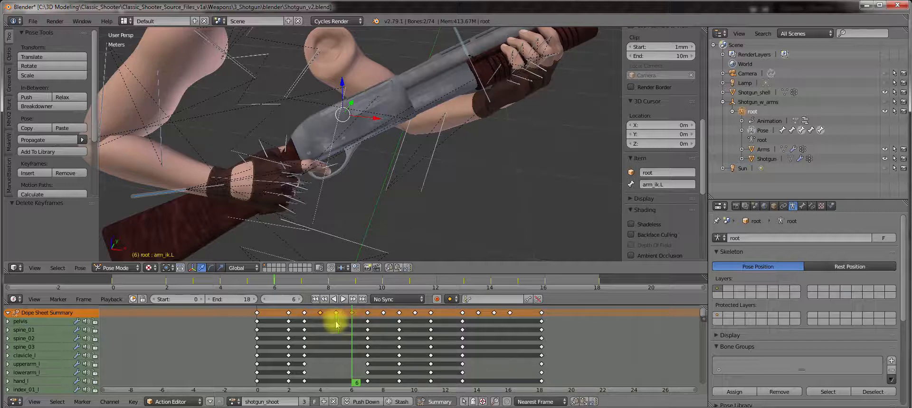
key("Delete")
Scrub to frame 5 and inspect the front hand's grip on the shotgun's pump up close
left_click(305, 319)
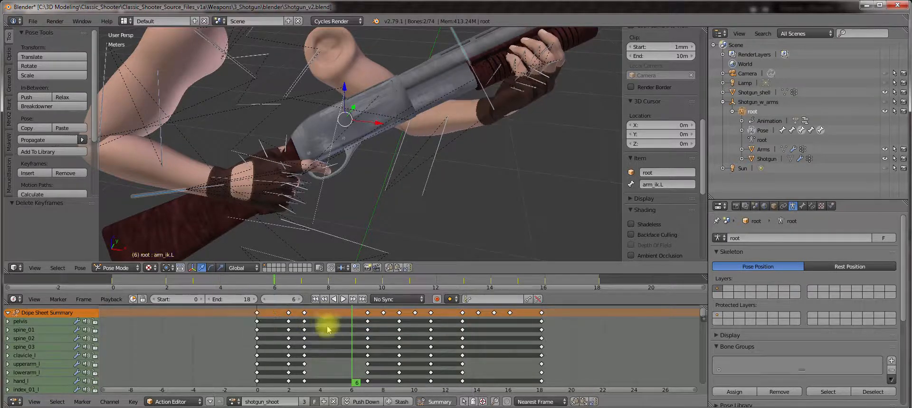
key("alt+a")
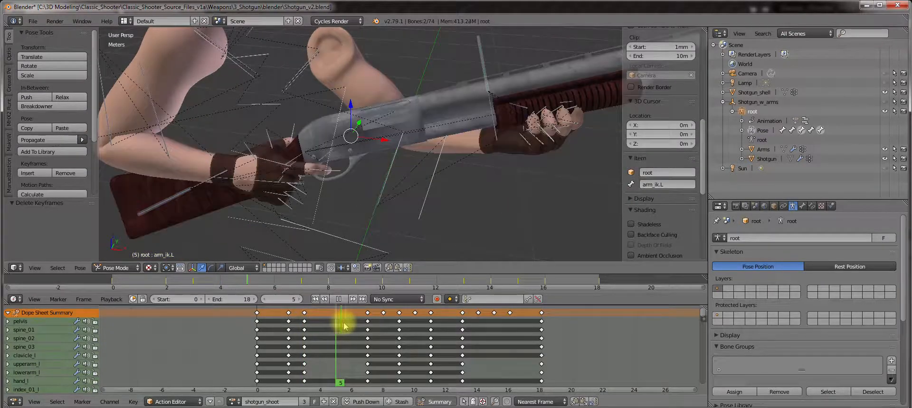
left_click_drag(348, 326, 340, 328)
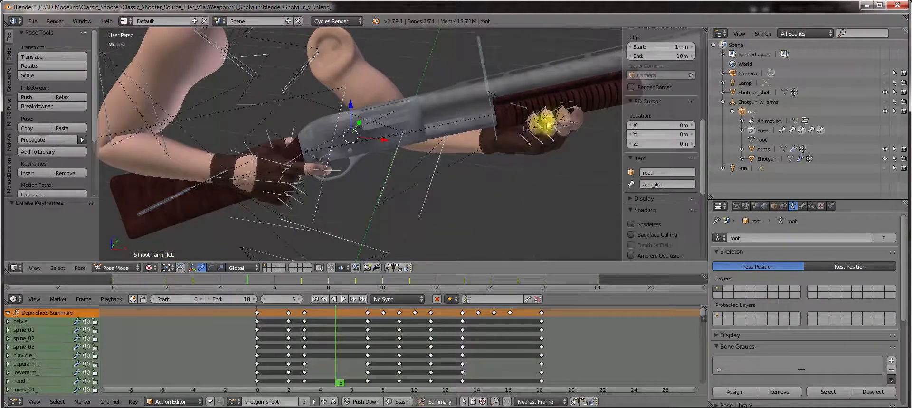
middle_click_drag(524, 170, 527, 153)
middle_click_drag(539, 84, 519, 101, "shift")
middle_click_drag(503, 127, 546, 78)
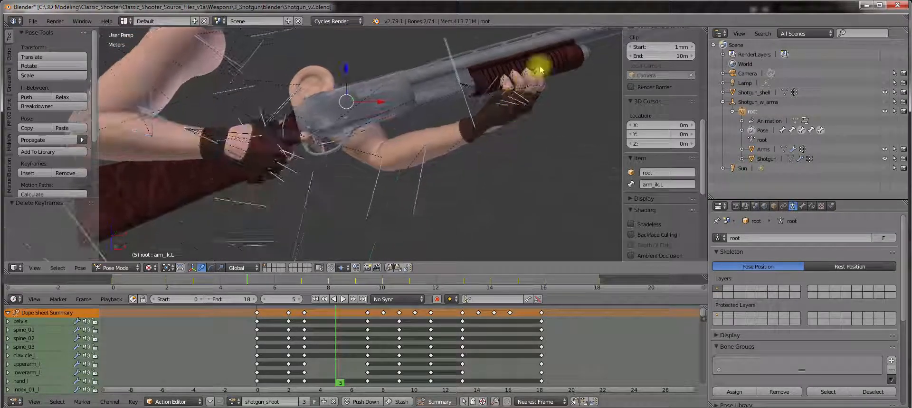
Scrub back and forth around frame 5 and on to frame 7, examining how the front hand follows the pump
left_click_drag(311, 321, 340, 323)
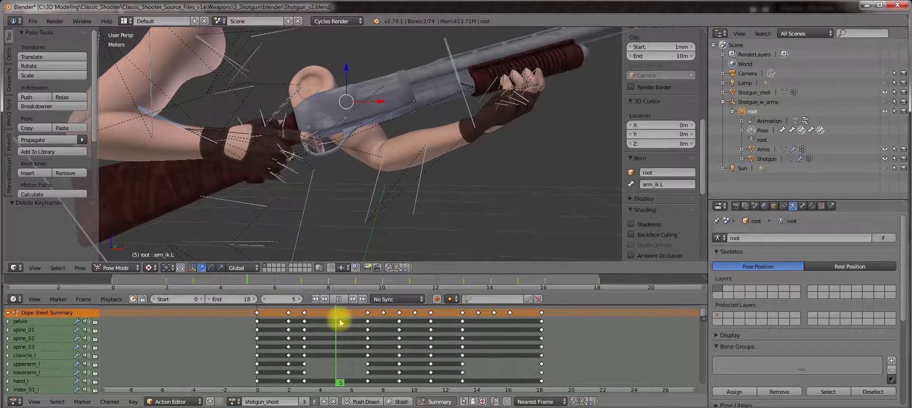
key("Escape")
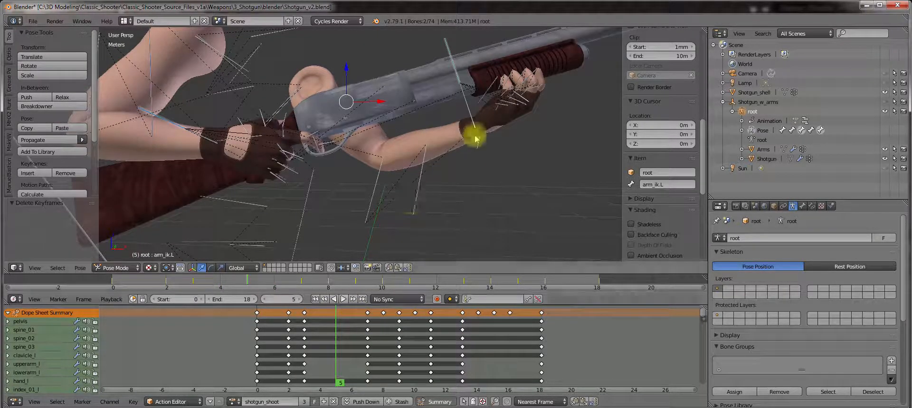
key("alt+a")
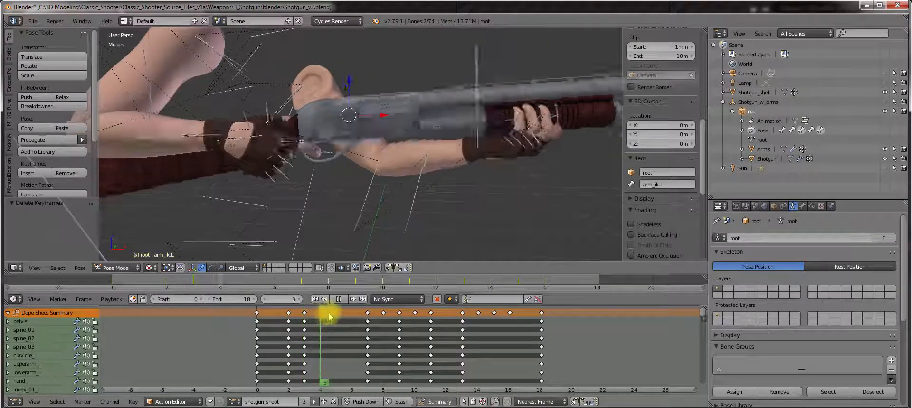
mouse_move(337, 316)
left_mouse_down()
mouse_move(361, 314)
mouse_move(328, 316)
mouse_move(339, 317)
left_mouse_up()
middle_click_drag(460, 126, 429, 177)
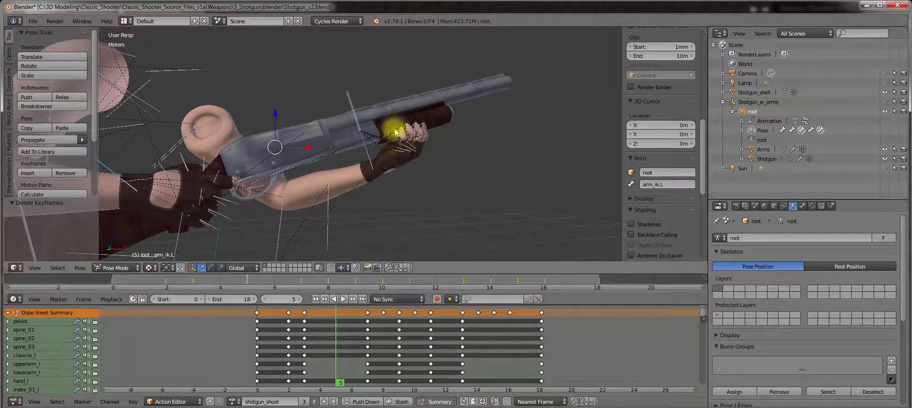
left_click_drag(330, 326, 360, 319)
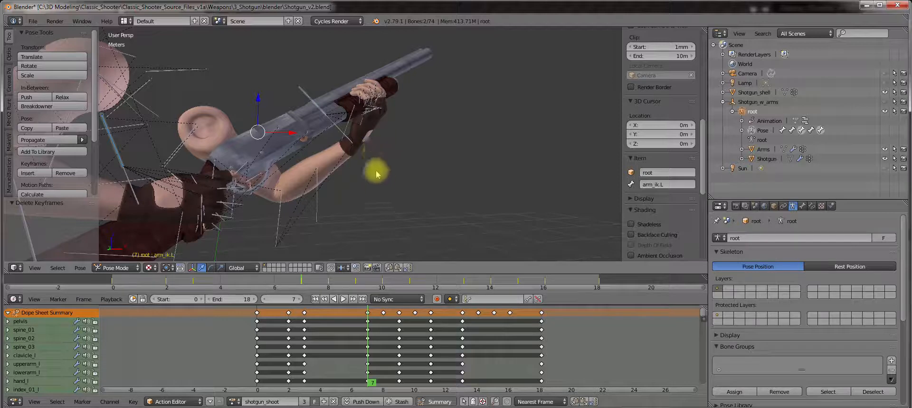
Select the arm_ik.R and arm_ik.L bones together at frame 7
middle_click_drag(377, 174, 267, 163, "shift")
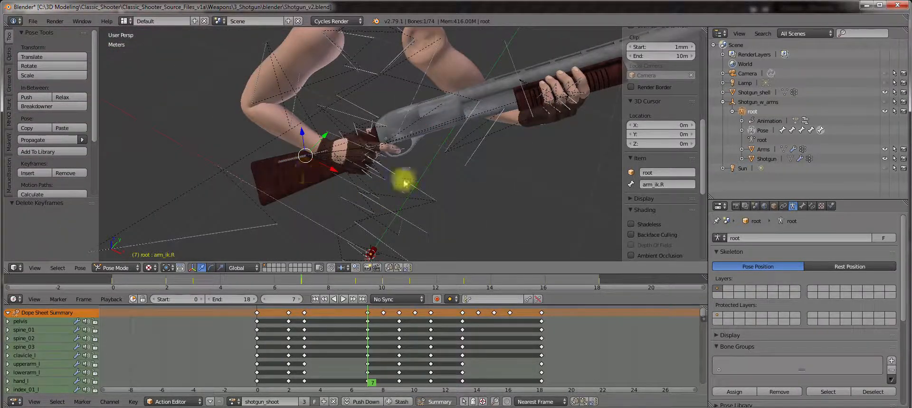
middle_click_drag(405, 179, 537, 147)
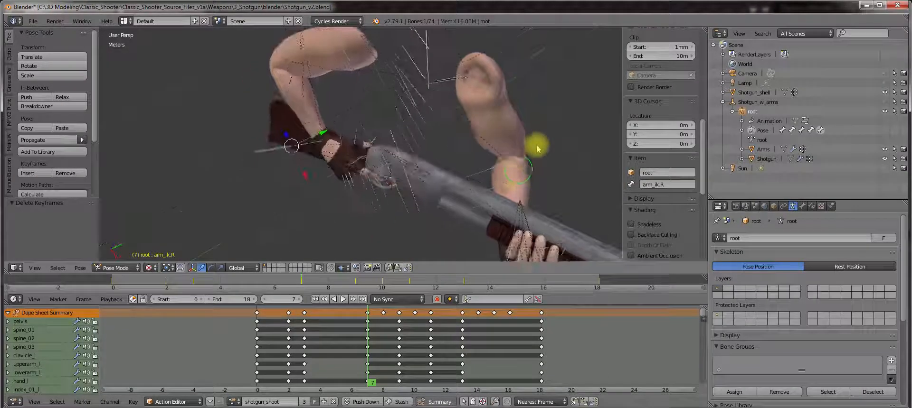
right_click(526, 172, "shift")
middle_click_drag(496, 171, 530, 152)
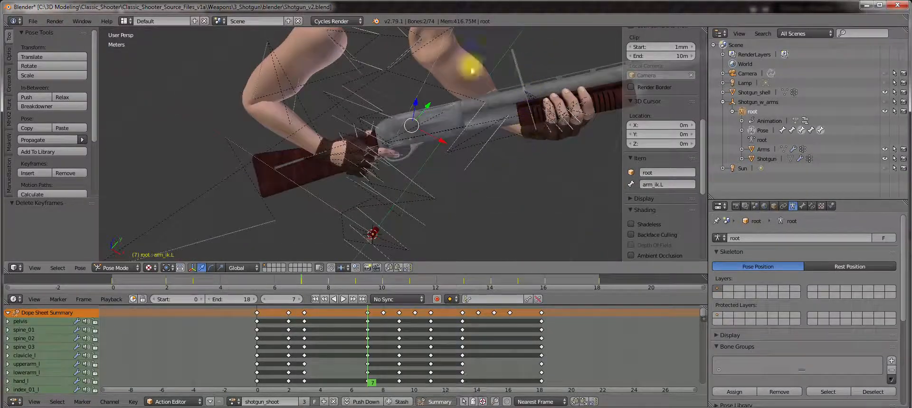
Select both arm IK bones, rotate them to tilt the shotgun's barrel upward, and set the pivot point to Active Element
right_click(291, 166, "shift")
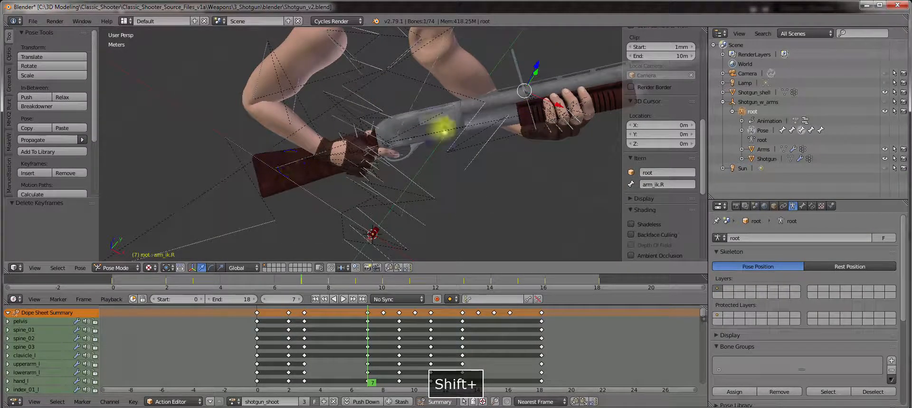
key("a")
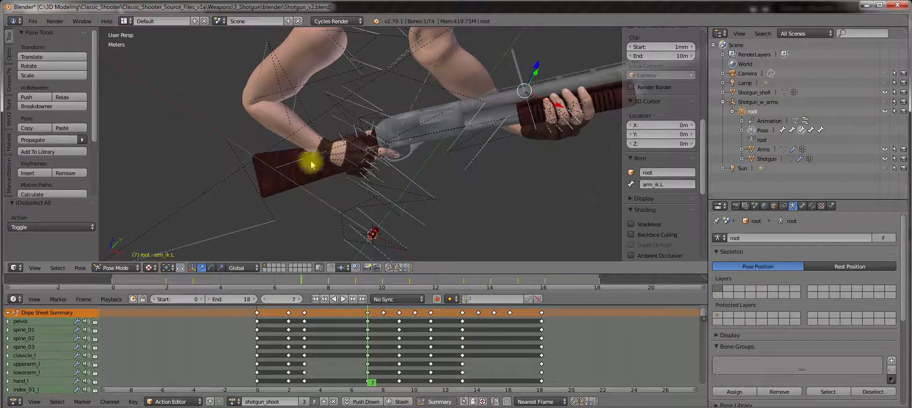
right_click(288, 166, "shift")
key("r")
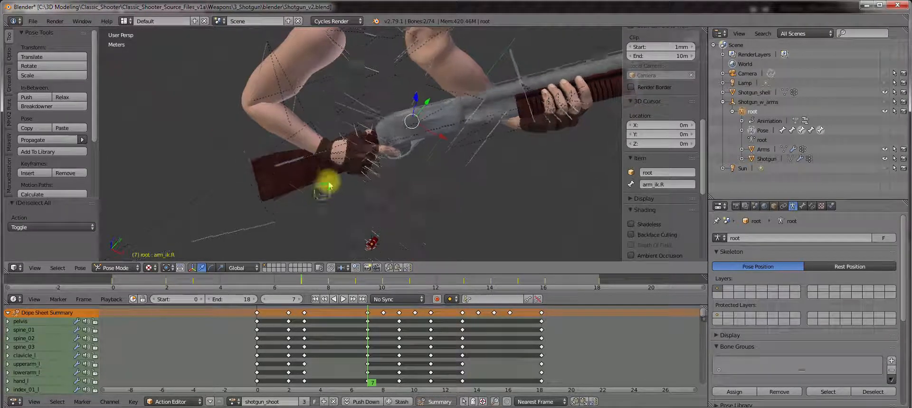
left_click(282, 183)
left_click(167, 268)
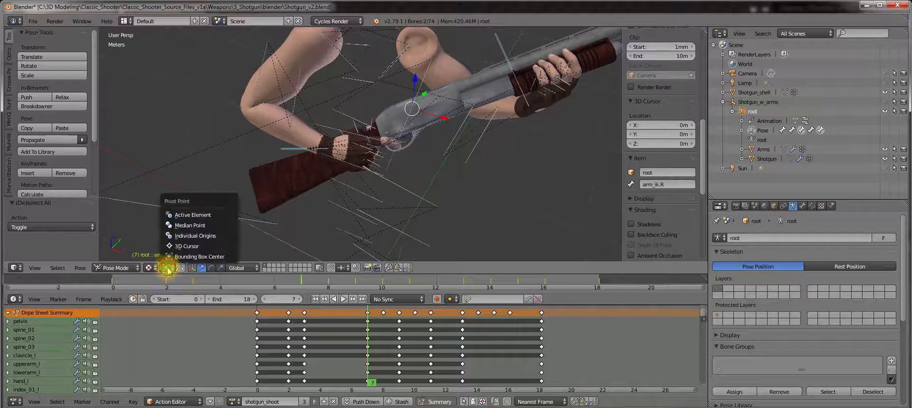
left_click(209, 220)
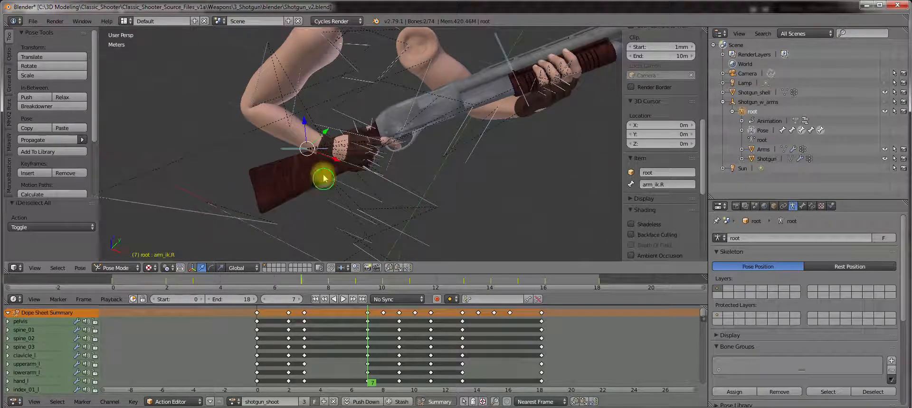
Try rotating both arm IK bones around the active arm_ik.R bone
middle_click_drag(320, 177, 321, 143)
middle_click_drag(323, 153, 342, 148)
middle_click_drag(492, 164, 459, 187)
scroll(459, 186, "down", 2)
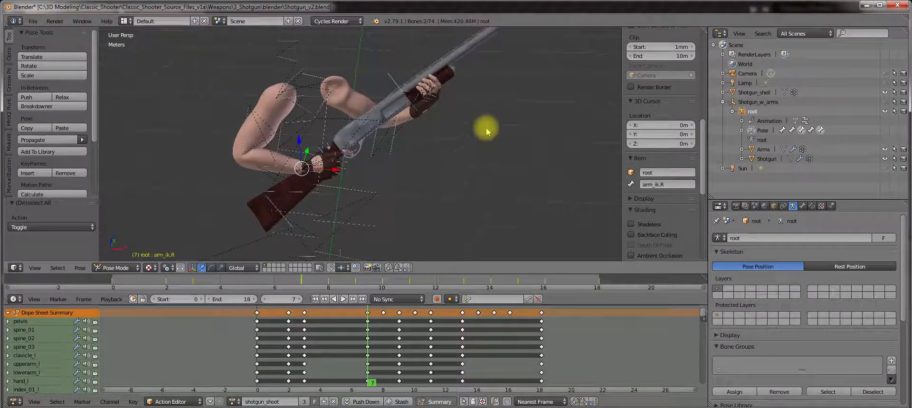
middle_click_drag(487, 129, 474, 143, "shift")
key("r")
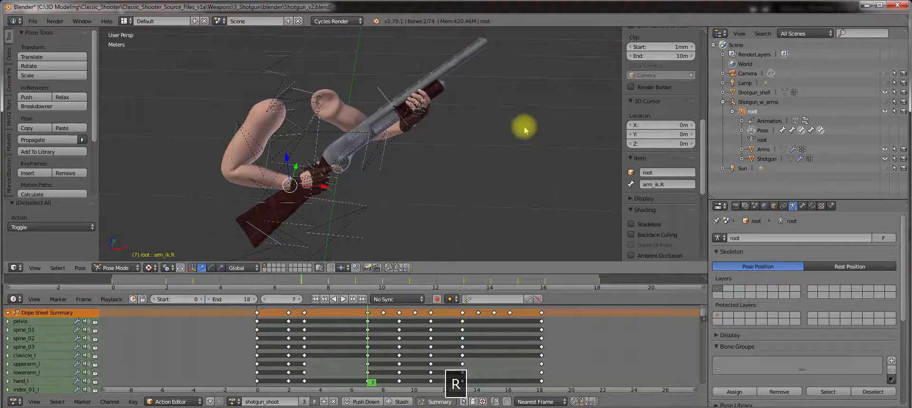
left_click(514, 116)
key("ctrl+z")
Rotate both arm IK bones by about -6° around the active arm_ik.R bone
middle_click_drag(454, 150, 454, 187)
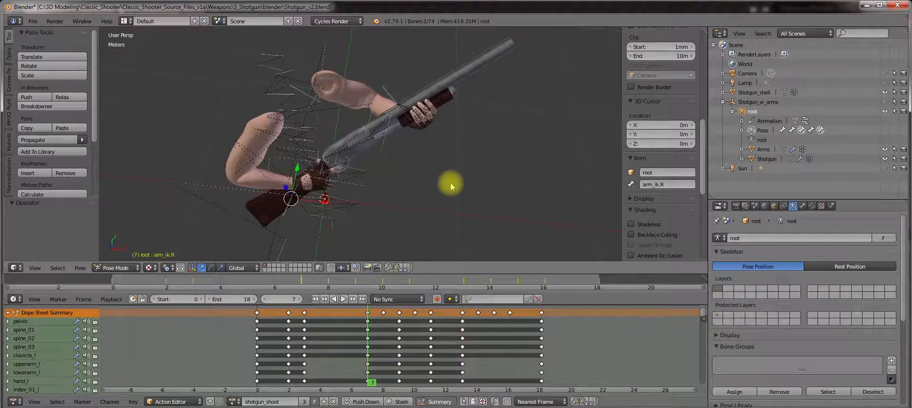
key("r")
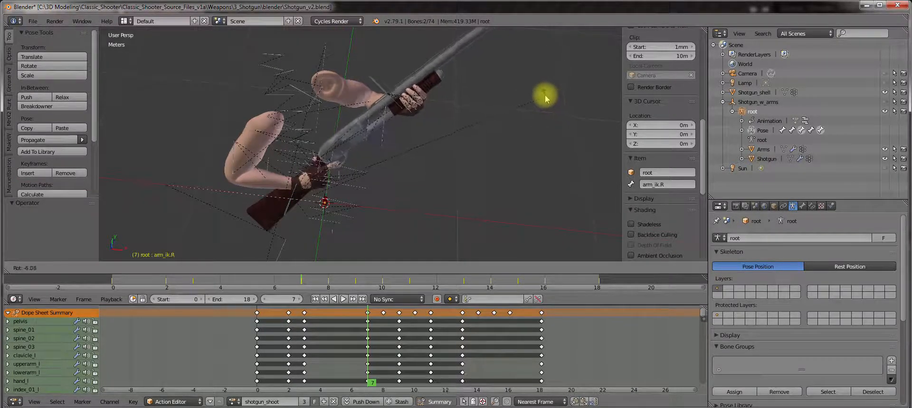
left_click(546, 97)
Insert a Whole Character keyframe for the rotated pose at frame 7
middle_click_drag(486, 132, 591, 99)
middle_click_drag(486, 112, 500, 140)
scroll(499, 140, "up", 3)
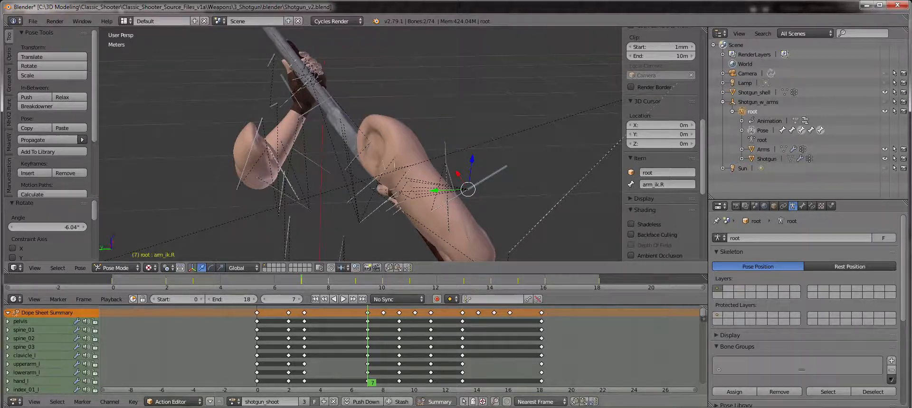
middle_click_drag(466, 130, 351, 182)
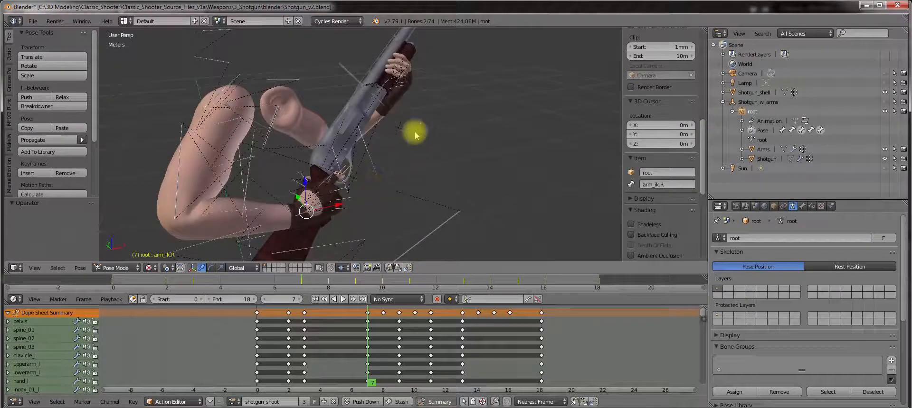
key("i")
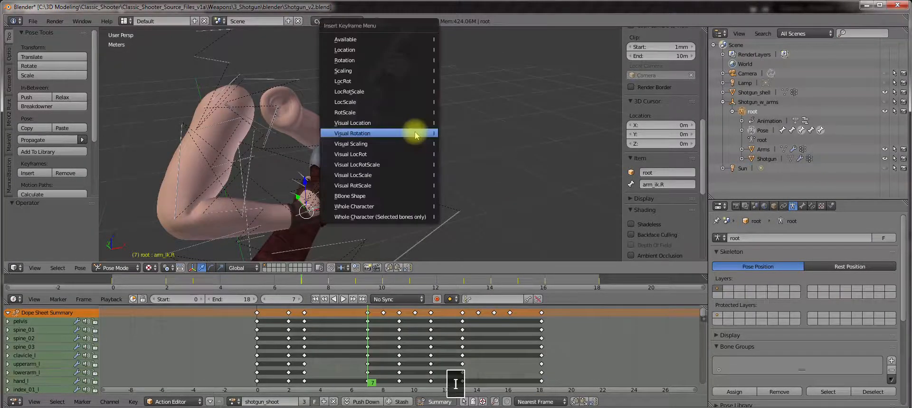
left_click(371, 207)
Copy the keyframes at frame 7 and compare the poses at frames 9 and 7
middle_click_drag(397, 206, 375, 169, "shift")
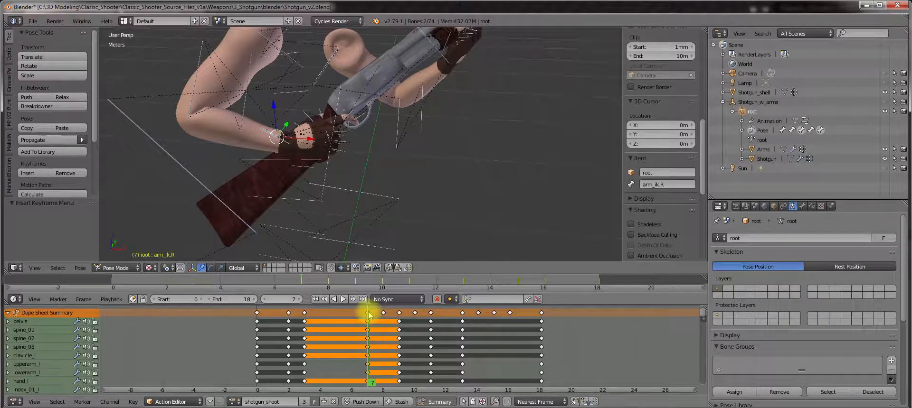
key("ctrl+c")
left_click(400, 314)
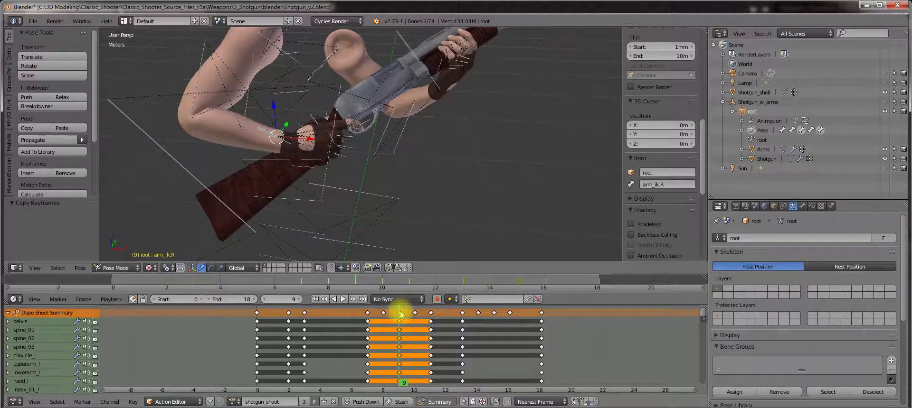
scroll(400, 314, "up", 2)
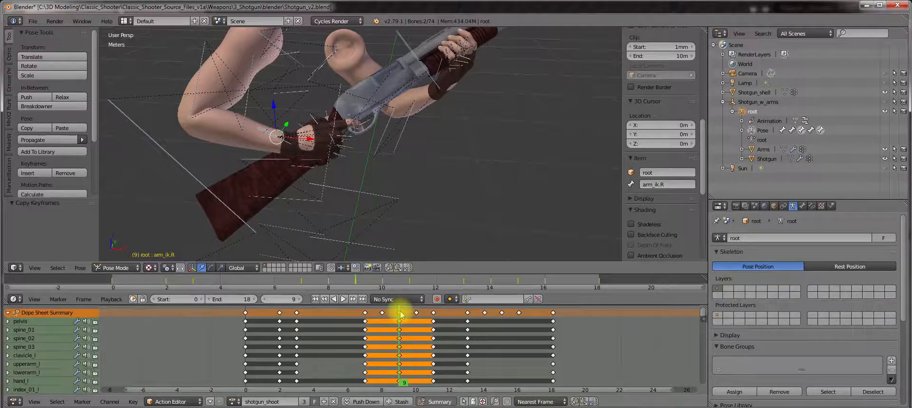
scroll(467, 152, "down", 1)
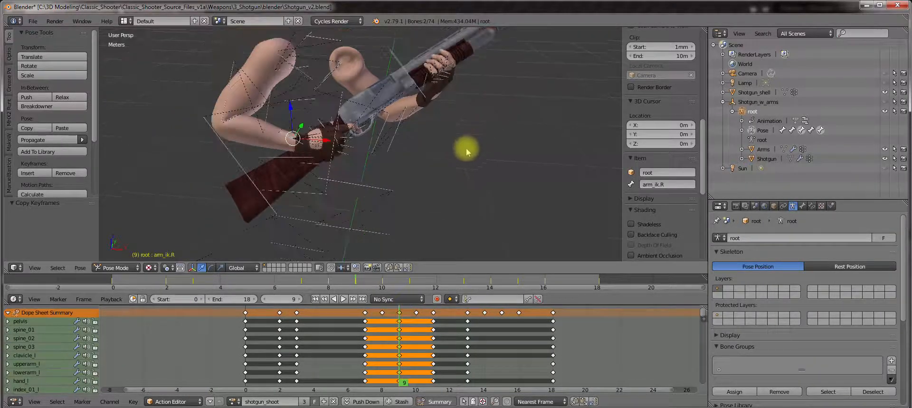
middle_click_drag(450, 151, 387, 301, "shift")
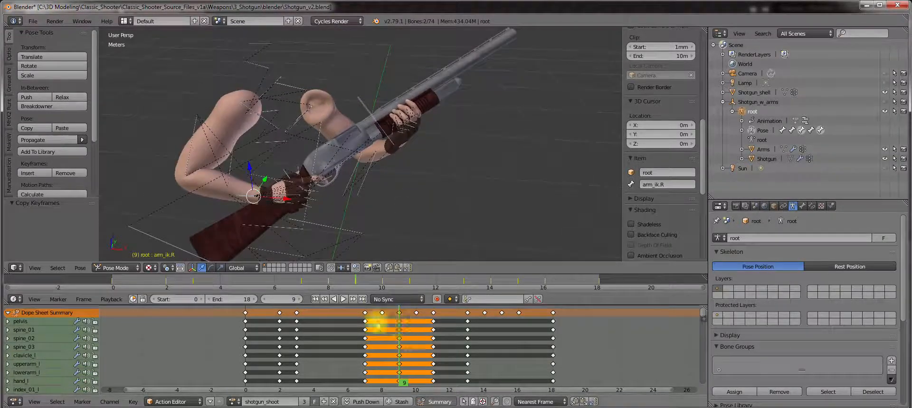
key("Left")
key("Left")
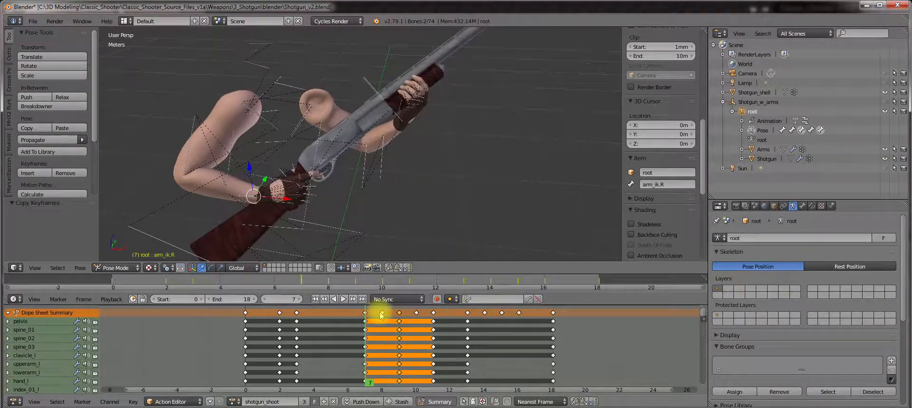
Try to delete the in-between keyframe at frame 8
left_click(382, 312)
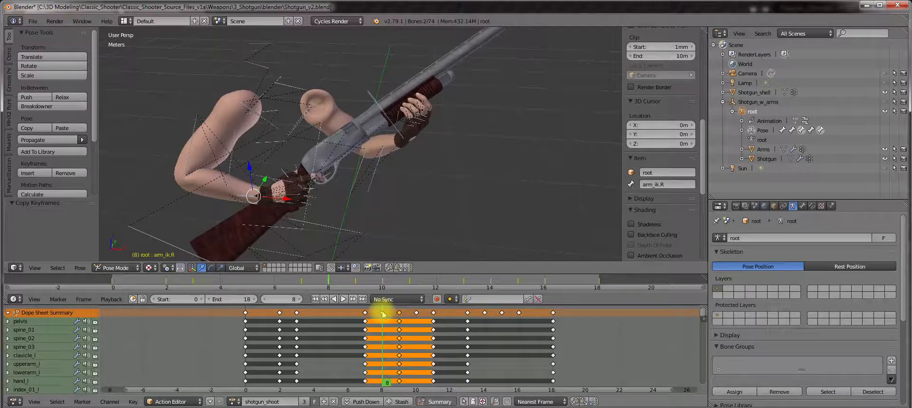
key("Delete")
left_click(381, 311)
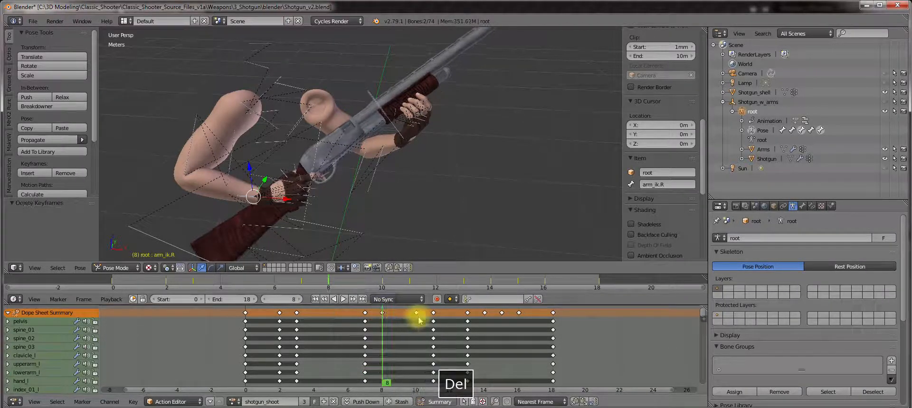
key("ctrl+z")
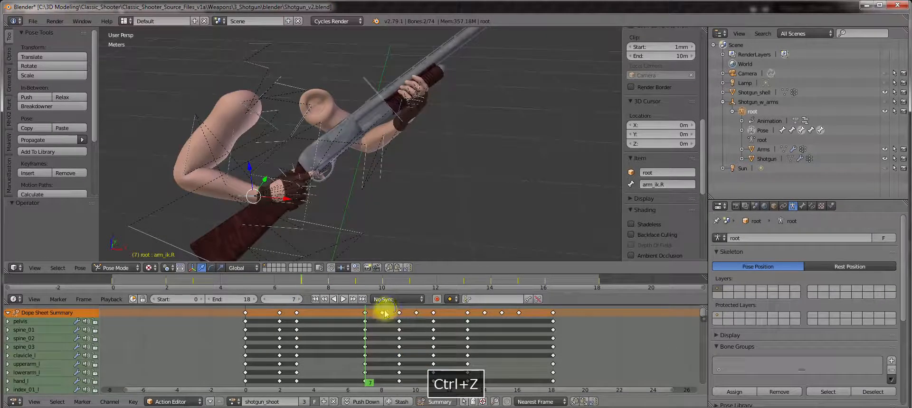
Delete the in-between keyframes at frames 8 and 10 of the shotgun_shoot action
key("Delete")
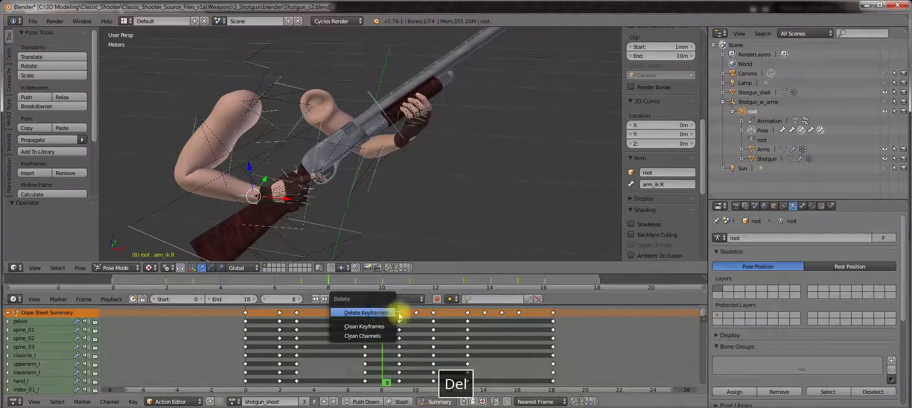
left_click(386, 310)
left_click(416, 313)
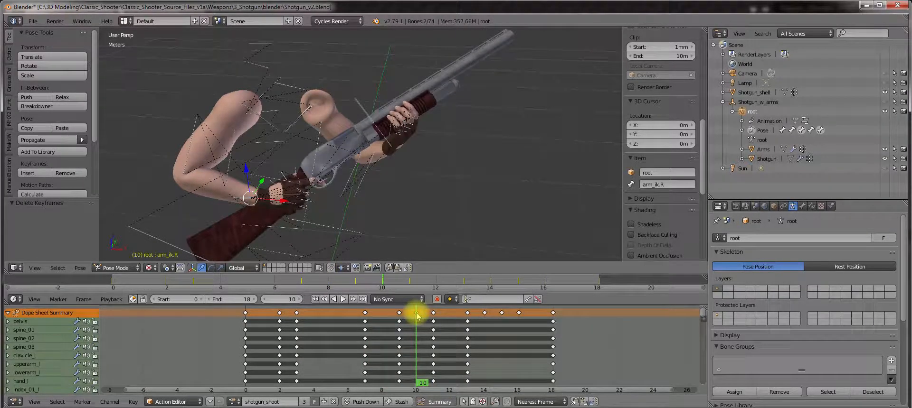
key("Delete")
left_click(418, 313)
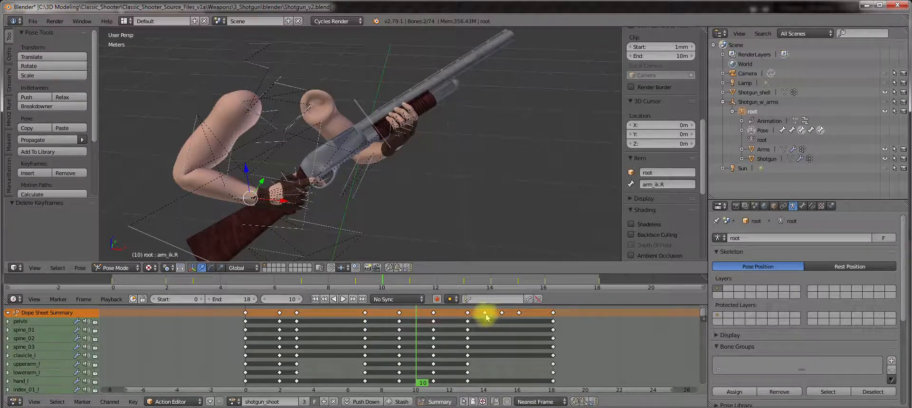
Copy the keyframes at frame 7 and paste them at frame 9
left_click(403, 317)
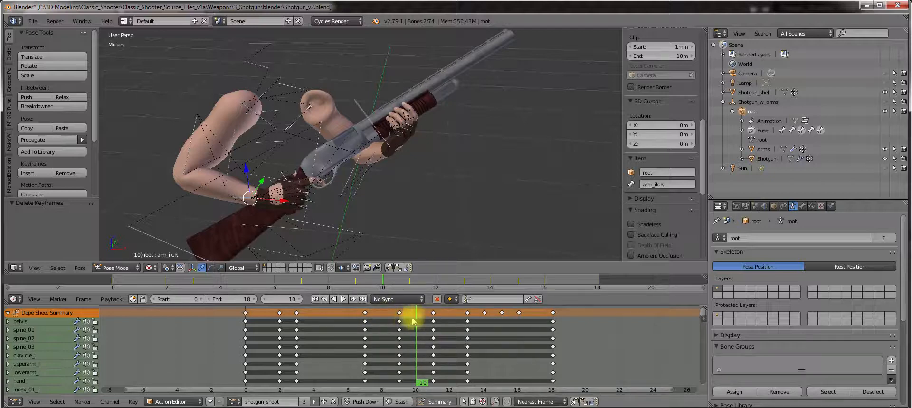
left_click(384, 323)
key("alt+a")
left_click_drag(385, 324, 372, 325)
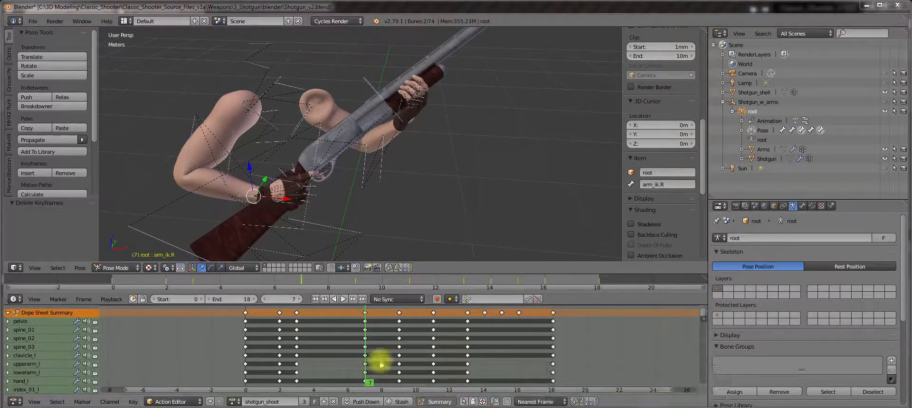
left_click(365, 313)
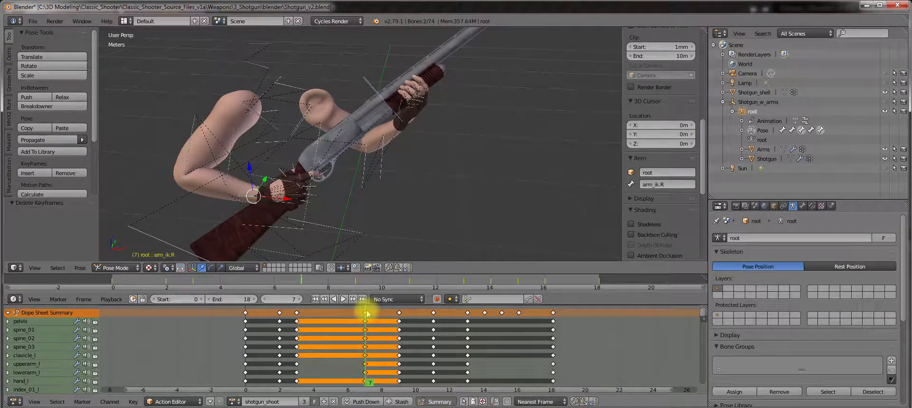
key("ctrl+c")
left_click(399, 315)
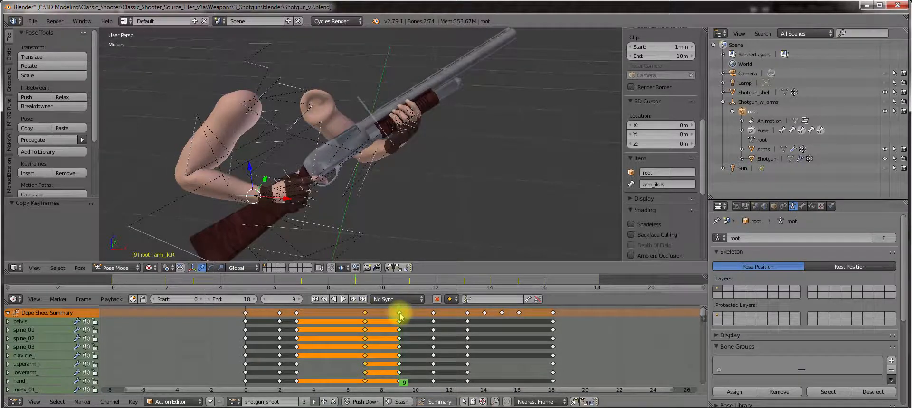
key("ctrl+v")
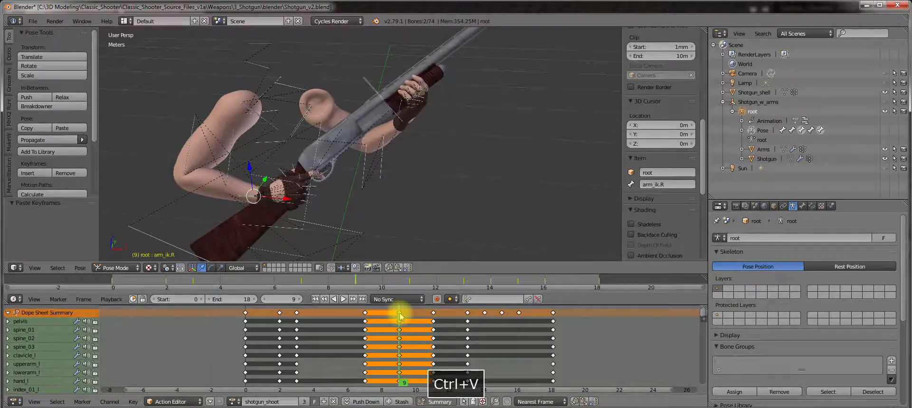
Copy the pose of the selected arm IK bones at frame 9 and paste it at frame 11
middle_click_drag(366, 179, 343, 200)
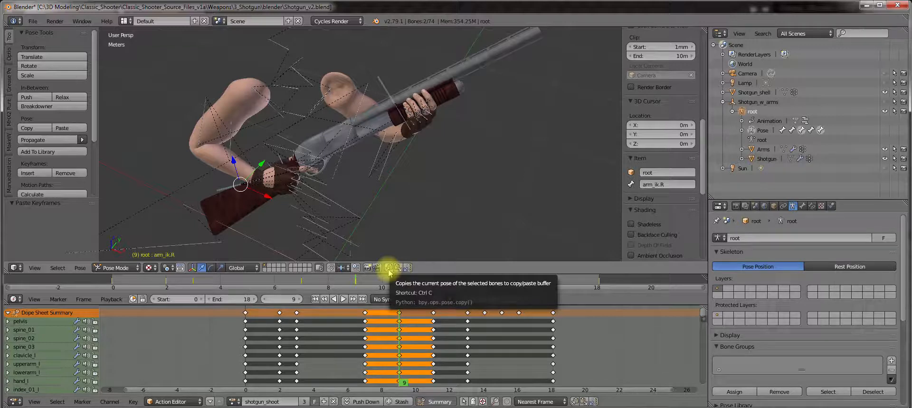
left_click(388, 269)
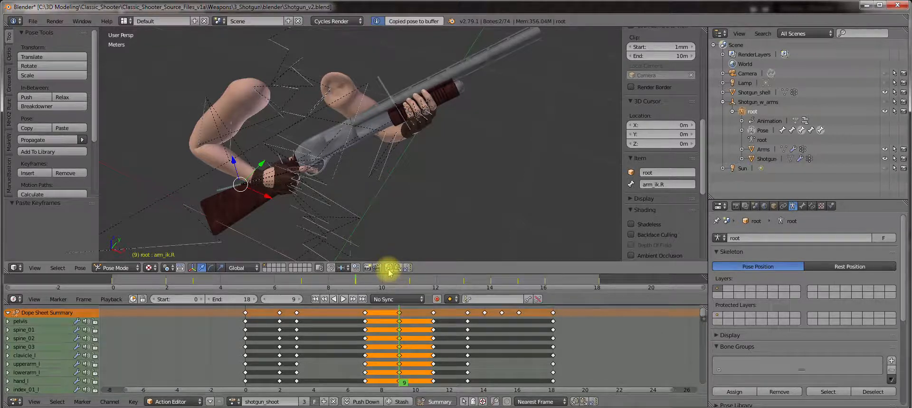
left_click(435, 315)
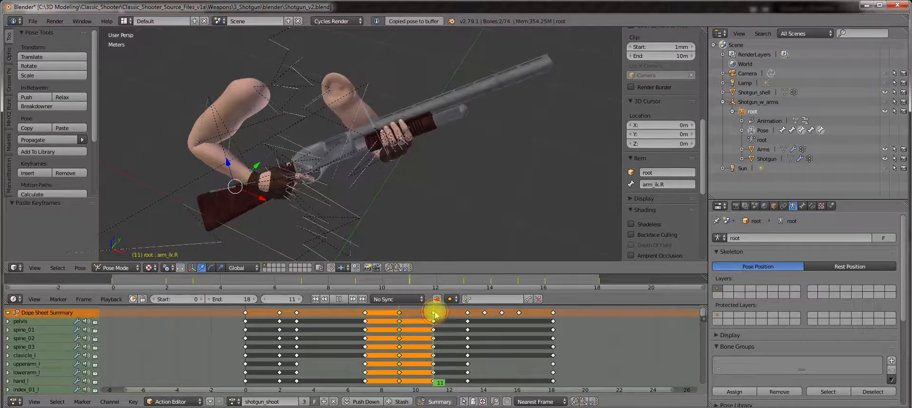
left_click(397, 269)
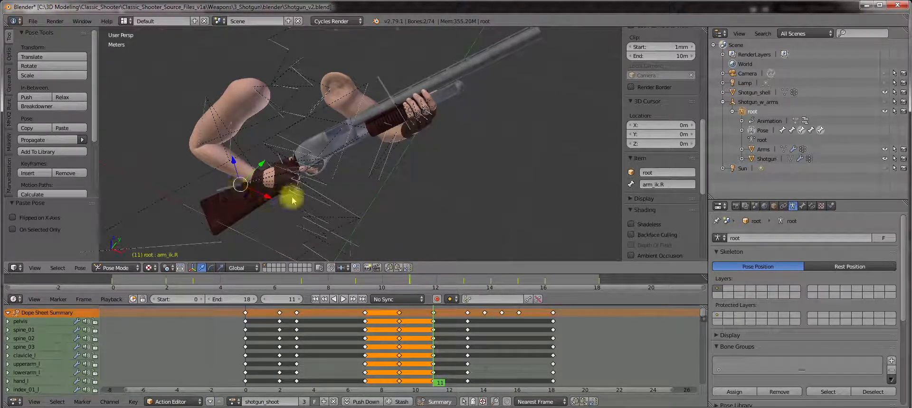
scroll(303, 180, "up", 4)
middle_click_drag(319, 162, 330, 179)
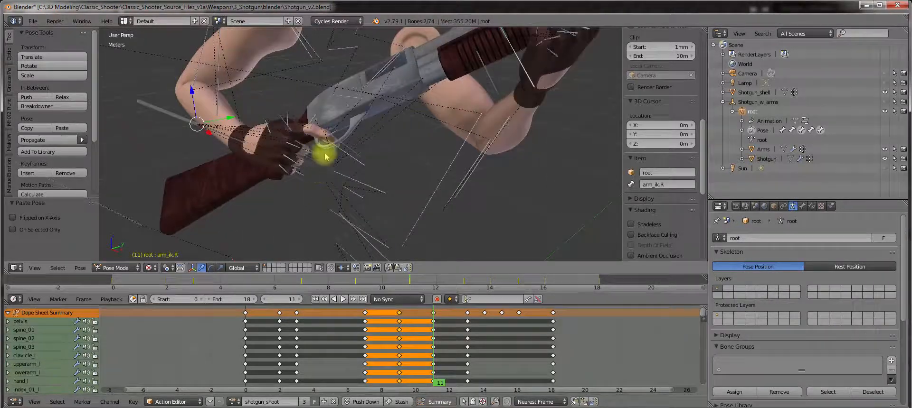
middle_click_drag(316, 148, 289, 197)
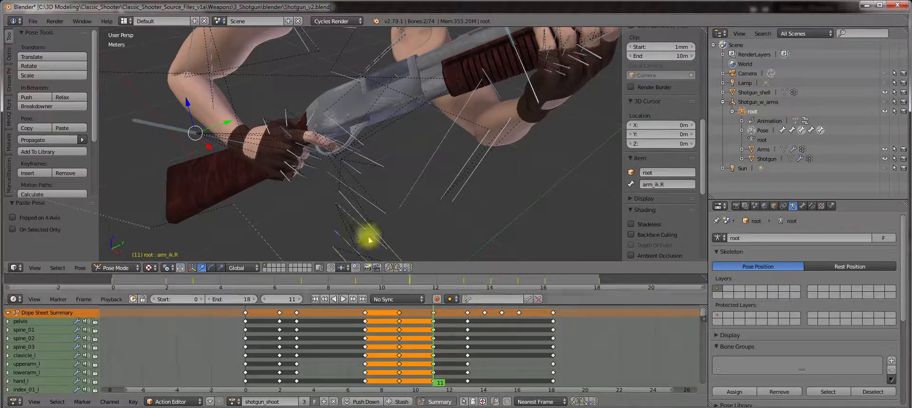
Paste the copied arm IK pose again at frame 11 and insert a Whole Character keyframe there
scroll(340, 218, "down", 3)
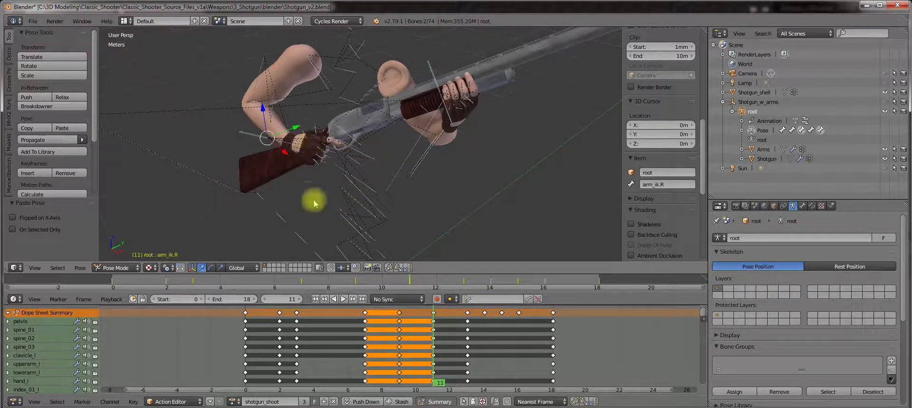
key("shift+d")
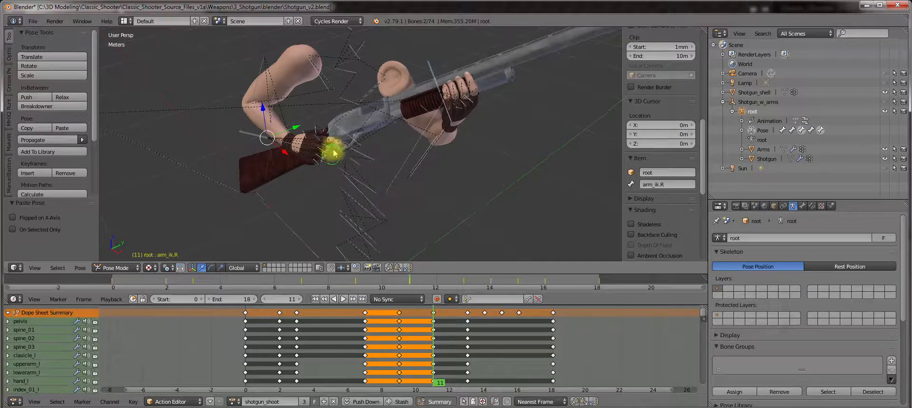
middle_click_drag(327, 150, 377, 99)
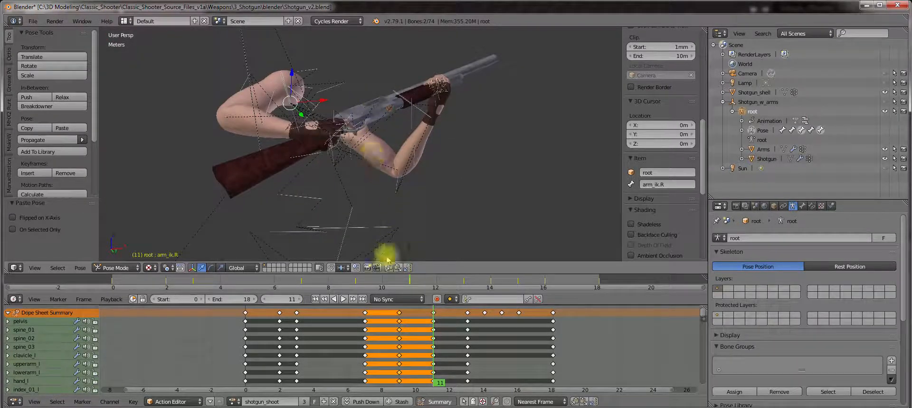
middle_click_drag(411, 163, 387, 149)
scroll(387, 149, "up", 3)
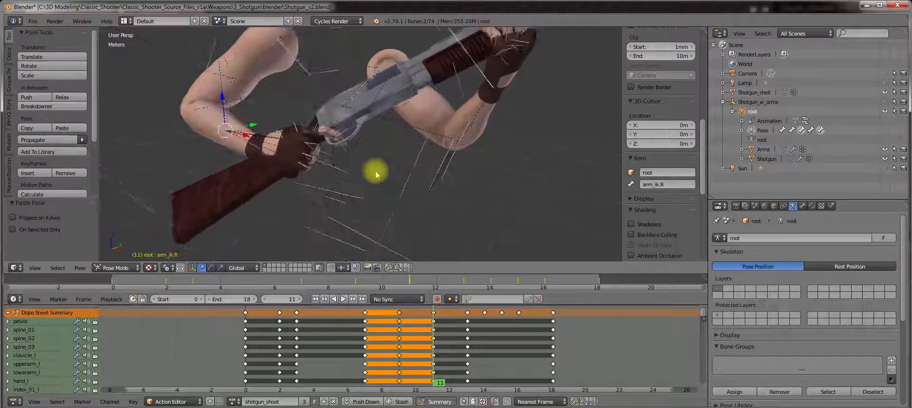
left_click(433, 315)
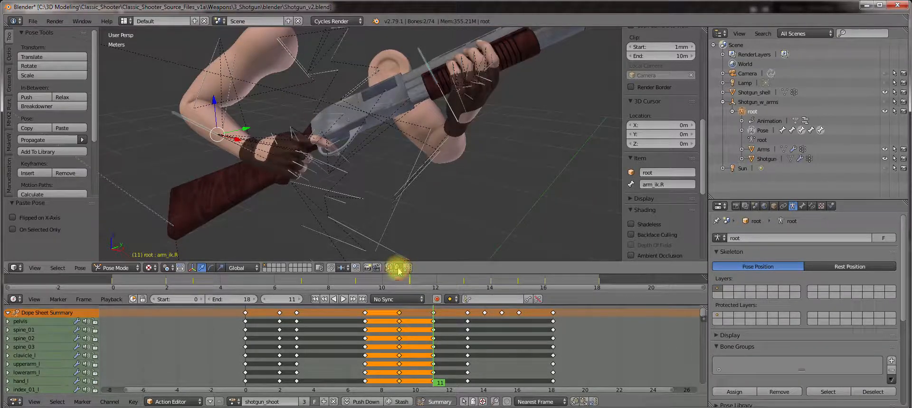
left_click(399, 269)
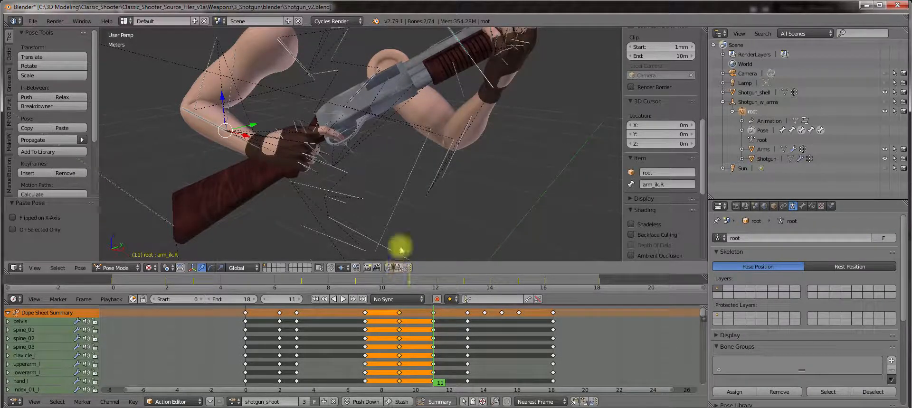
scroll(407, 190, "down", 3)
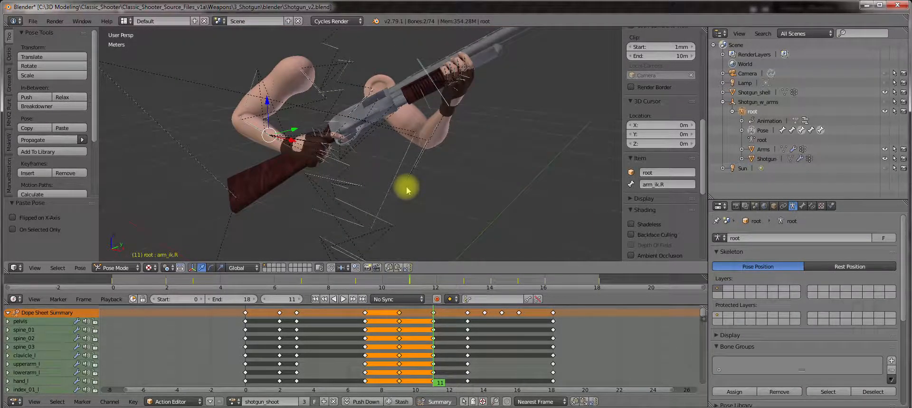
key("i")
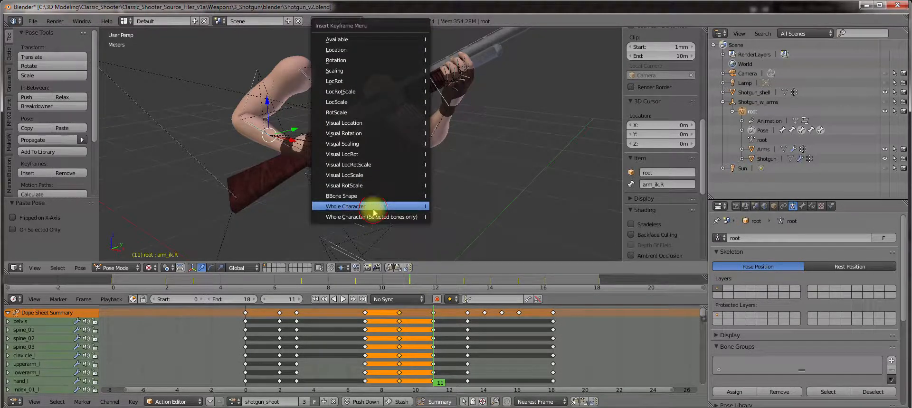
left_click(375, 207)
Paste the same arm IK pose at frame 13 and insert a Whole Character keyframe there
left_click(468, 314)
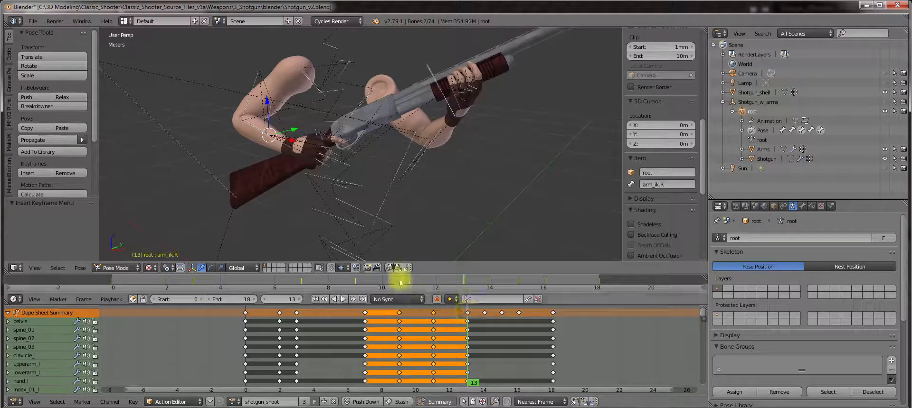
left_click(397, 268)
key("i")
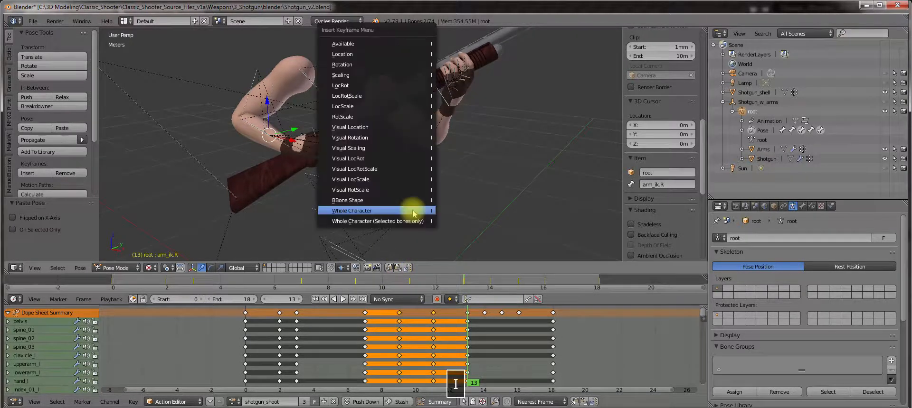
left_click(413, 211)
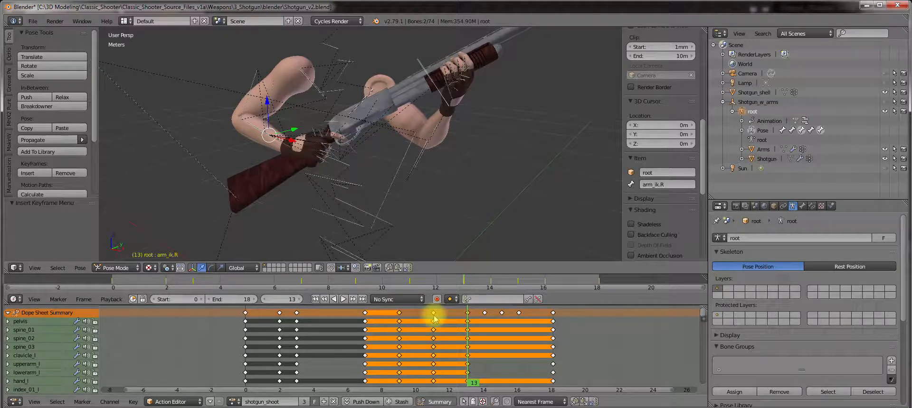
Play back the action and delete the leftover keyframes at frames 14, 15 and 16
key("alt+a")
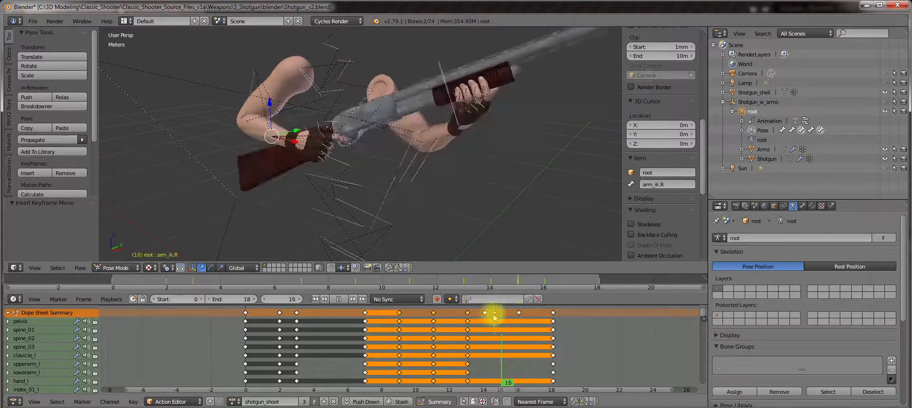
left_click(483, 313)
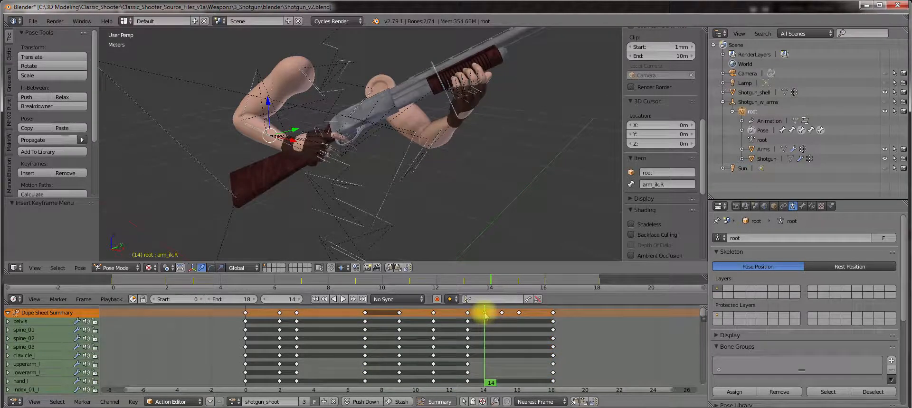
key("Delete")
left_click(519, 316)
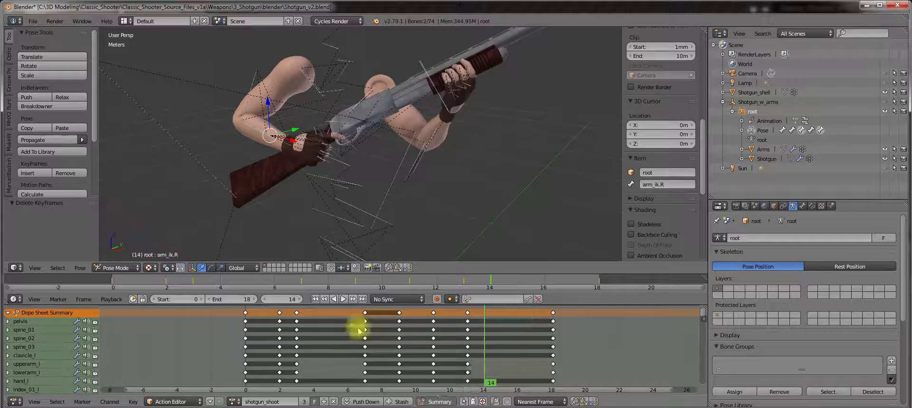
Try to raise the arm_ik.L bone by 9.48 mm along Z at frame 4
left_click_drag(365, 319, 319, 319)
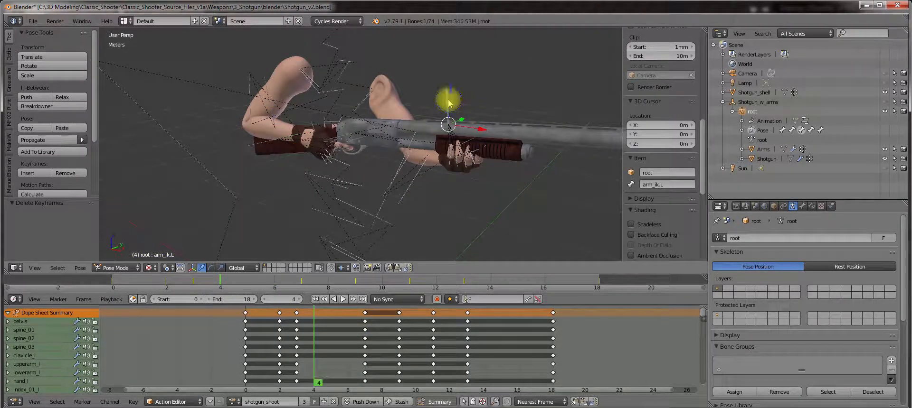
middle_click_drag(457, 154, 432, 177, "shift")
scroll(432, 177, "up", 3)
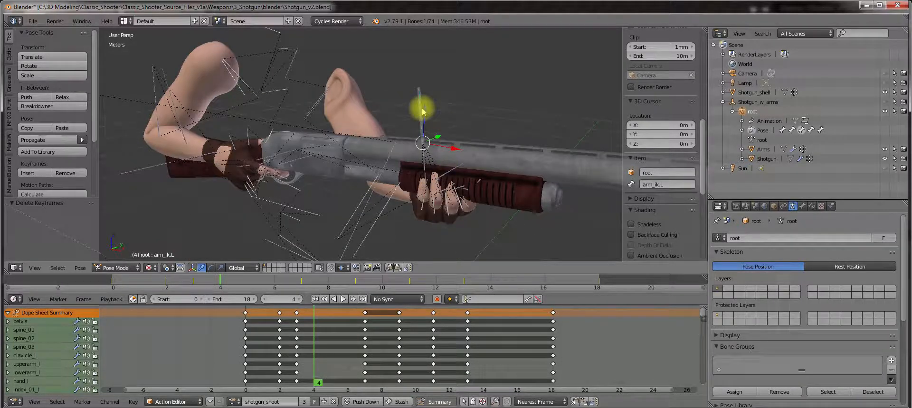
left_click_drag(423, 111, 439, 132)
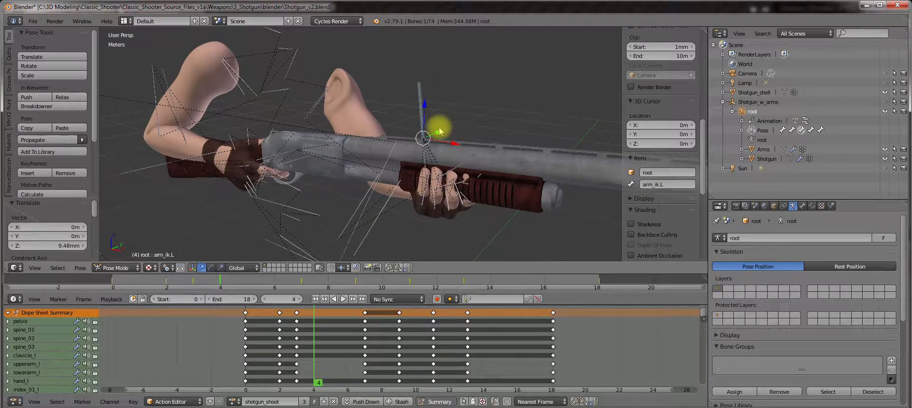
key("ctrl+z")
scroll(400, 175, "up", 2)
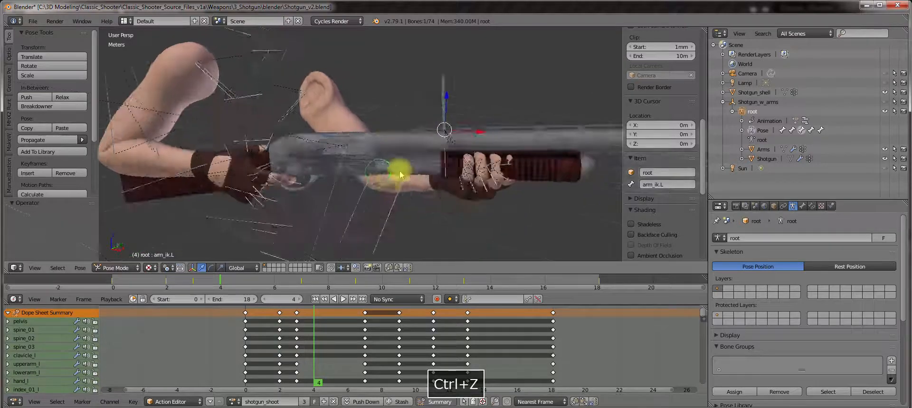
Check the left-hand grip at frame 3 and reposition the arm_ik.L bone at frame 4 to fit the hand to the shotgun's fore-end
key("Left")
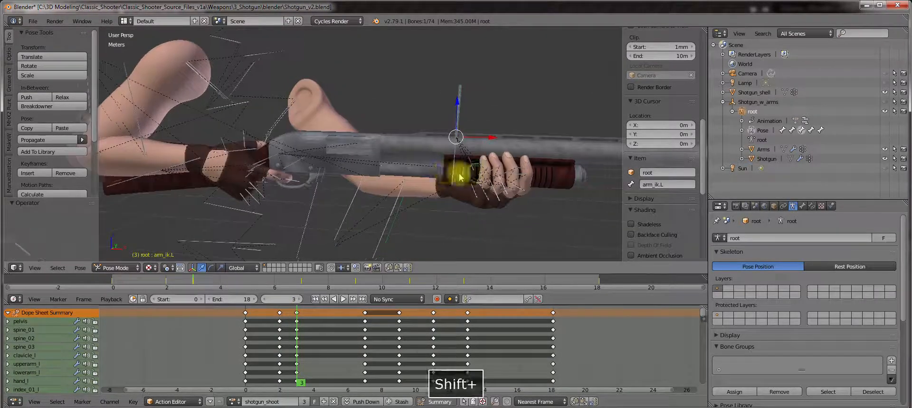
scroll(463, 178, "up", 3)
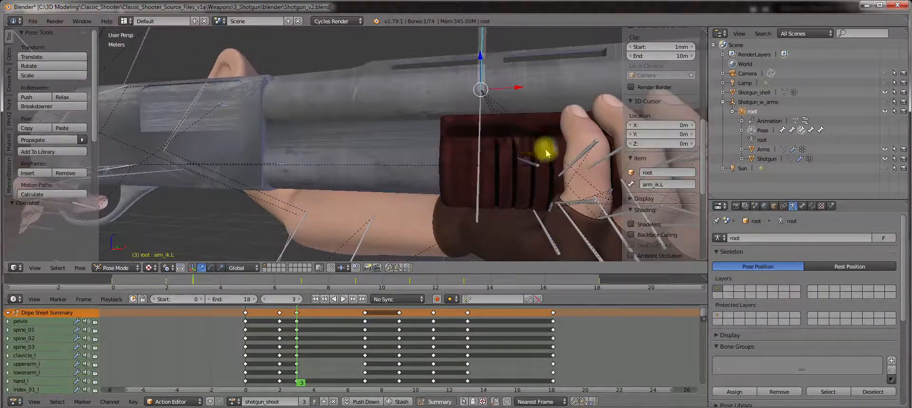
scroll(547, 153, "down", 3)
middle_click_drag(488, 152, 362, 330)
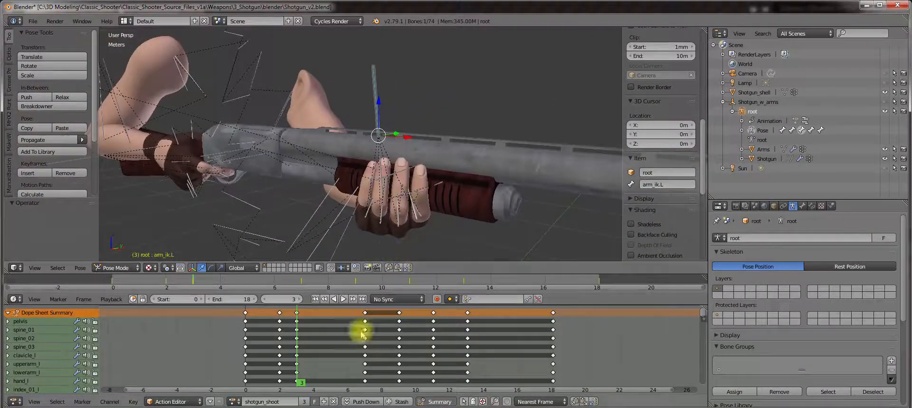
left_click(309, 321)
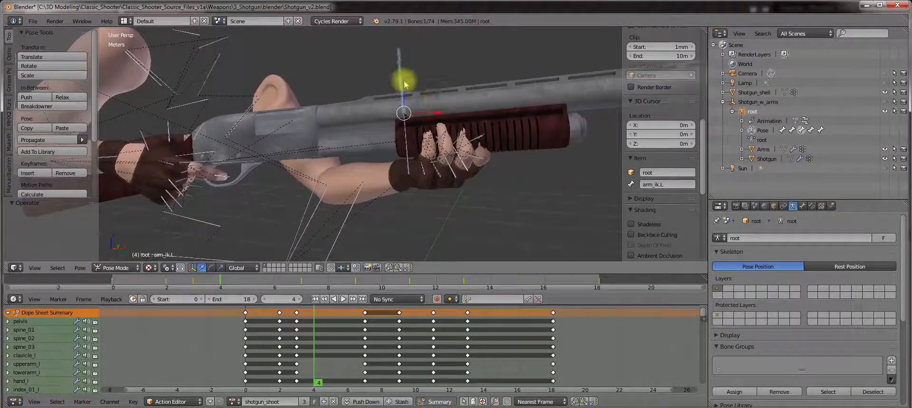
left_click_drag(404, 84, 404, 76)
left_click_drag(444, 106, 454, 107)
middle_click_drag(454, 108, 476, 105)
left_click_drag(477, 105, 468, 101)
left_click_drag(436, 71, 442, 78)
mouse_move(450, 124)
middle_mouse_down()
mouse_move(480, 116)
mouse_move(456, 120)
middle_mouse_up()
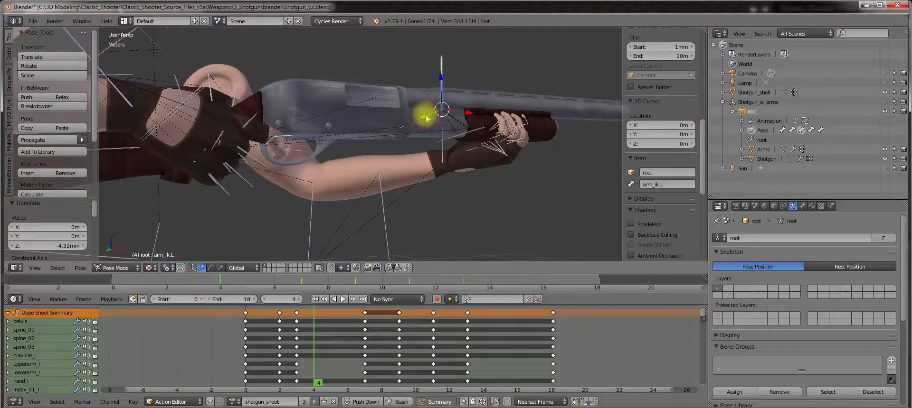
Move arm_ik.L by -1.51 cm along Y and -1.5 mm along Z, and insert a Whole Character (Selected bones only) keyframe at frame 4
left_click_drag(426, 118, 455, 141)
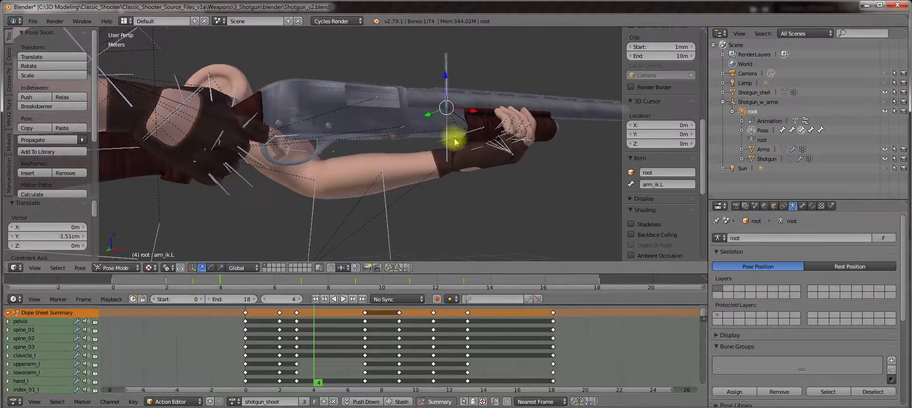
middle_click_drag(455, 142, 373, 177)
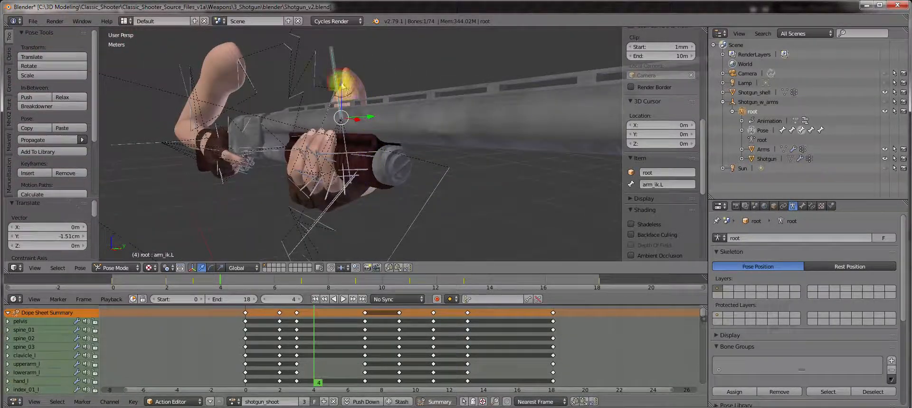
left_click_drag(341, 87, 342, 90)
middle_click_drag(375, 95, 480, 88)
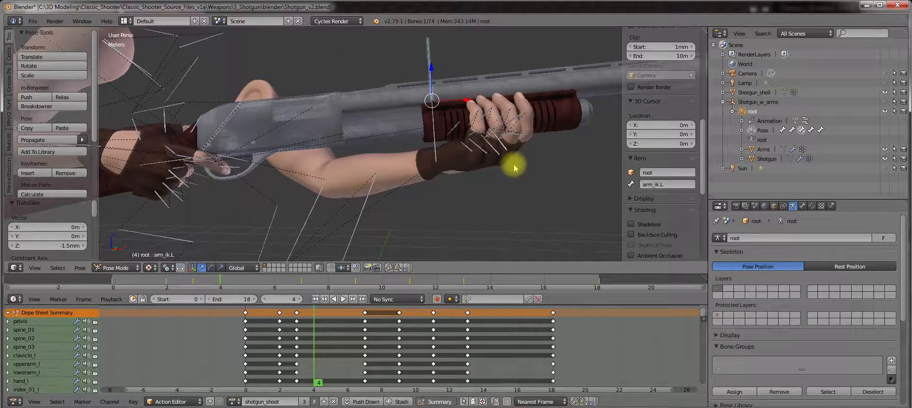
key("i")
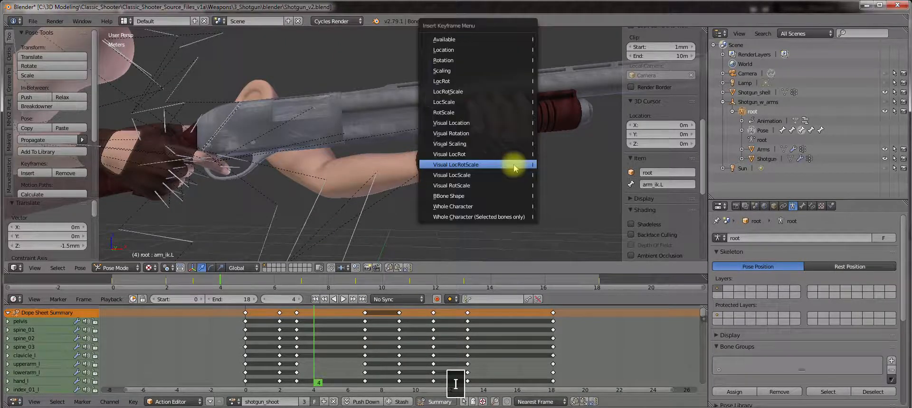
left_click(493, 219)
middle_click_drag(465, 206, 413, 207)
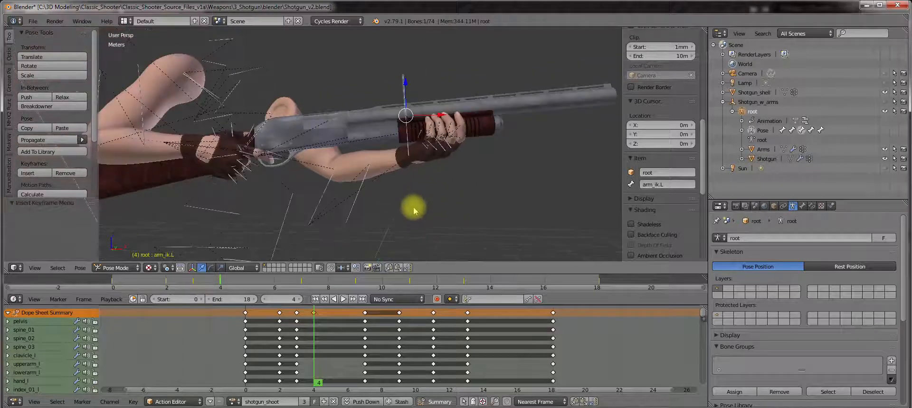
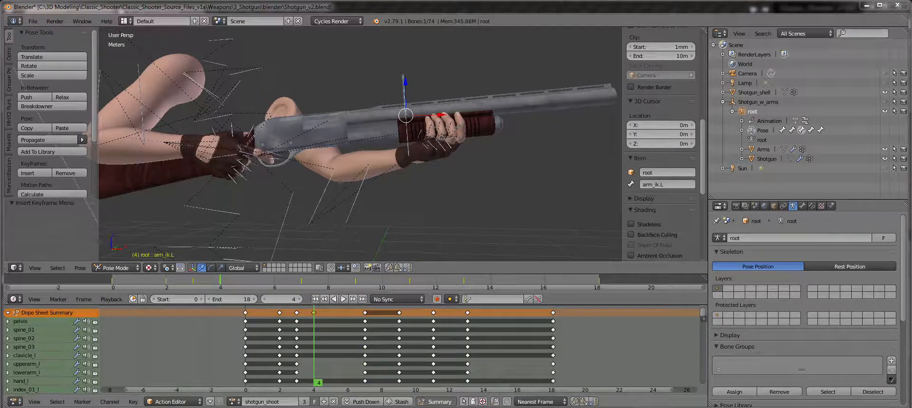
Export the scene as Shotgun_v2.fbx to the blender folder, checking the animation export options first
left_click(32, 21)
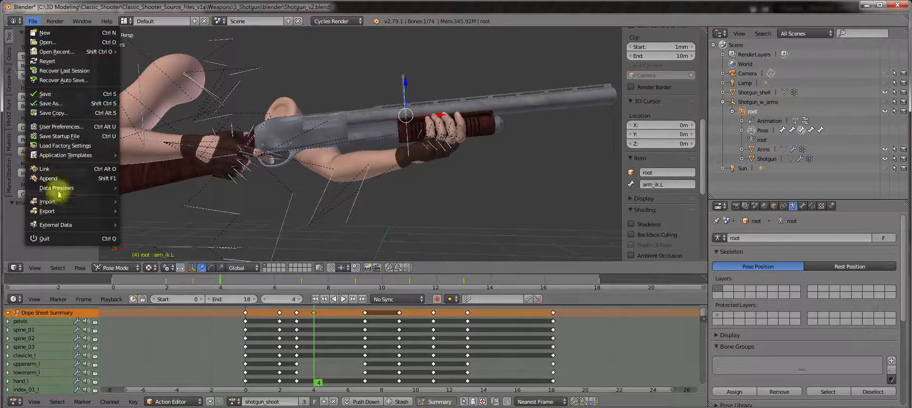
mouse_move(56, 216)
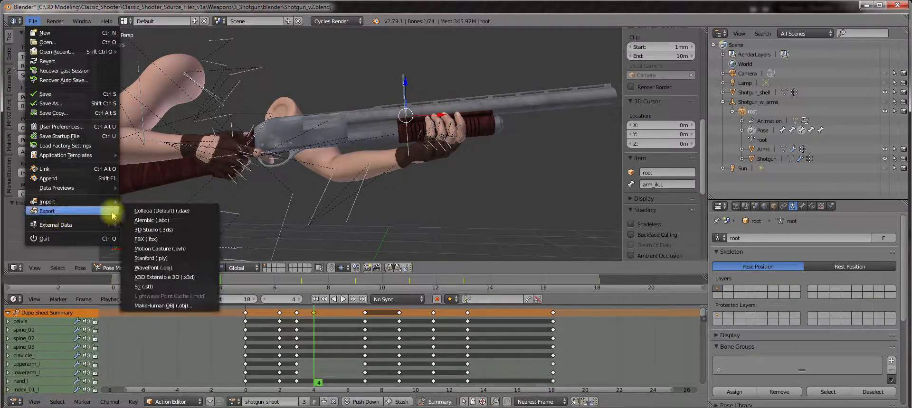
left_click(146, 239)
left_click(94, 280)
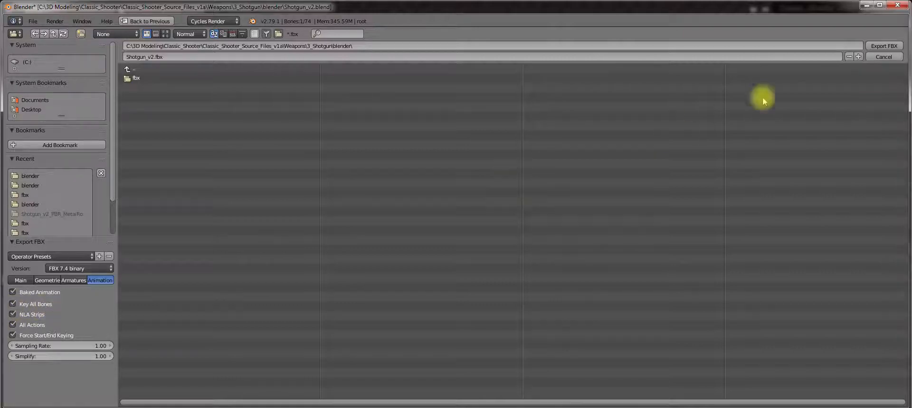
left_click(884, 46)
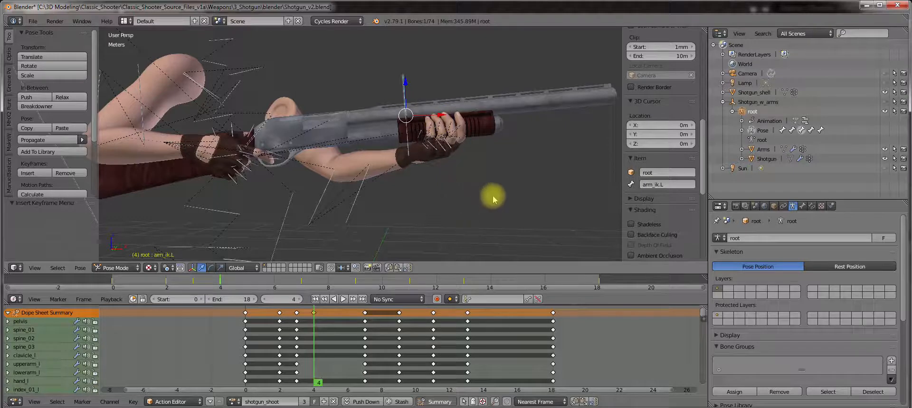
At frame 5, move arm_ik.L 3.21 cm along the Normal-orientation Y axis and insert a Whole Character (Selected bones only) keyframe
left_click(325, 323)
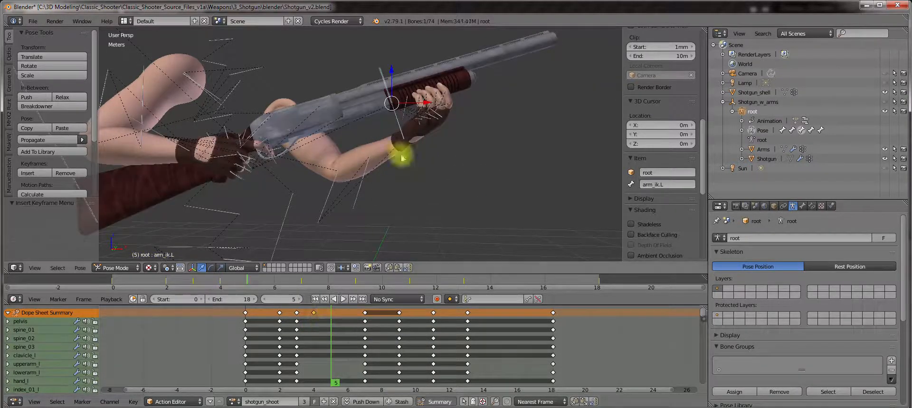
middle_click_drag(388, 91, 404, 184, "shift")
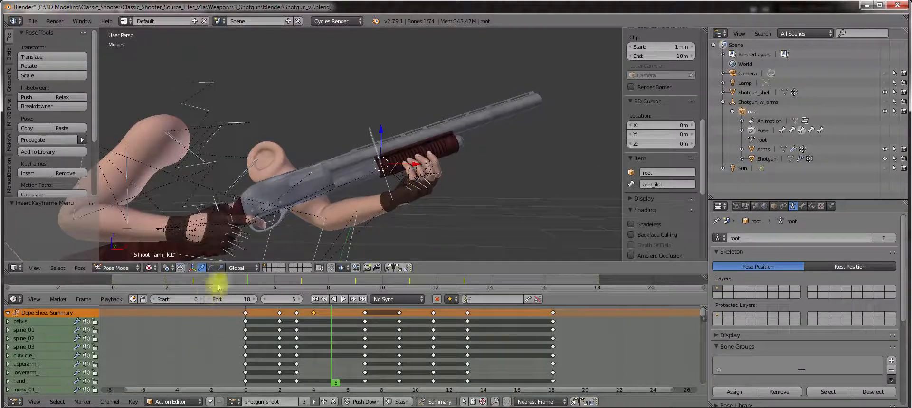
left_click(246, 269)
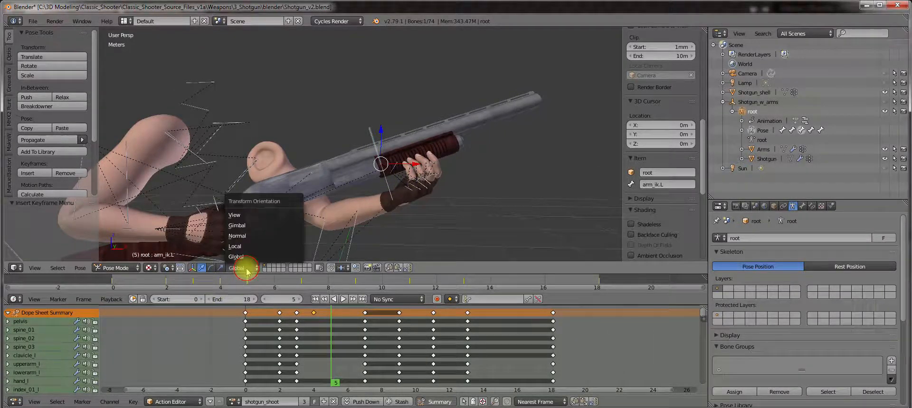
left_click(240, 236)
key("g")
key("y")
key("y")
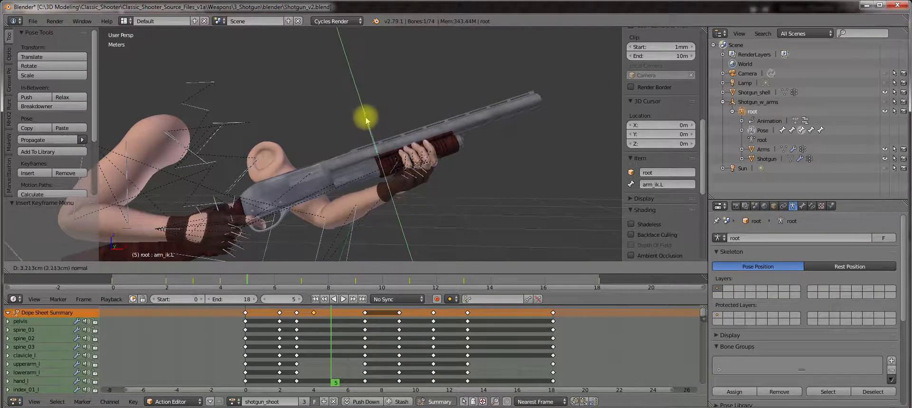
left_click(367, 121)
scroll(476, 227, "up", 3)
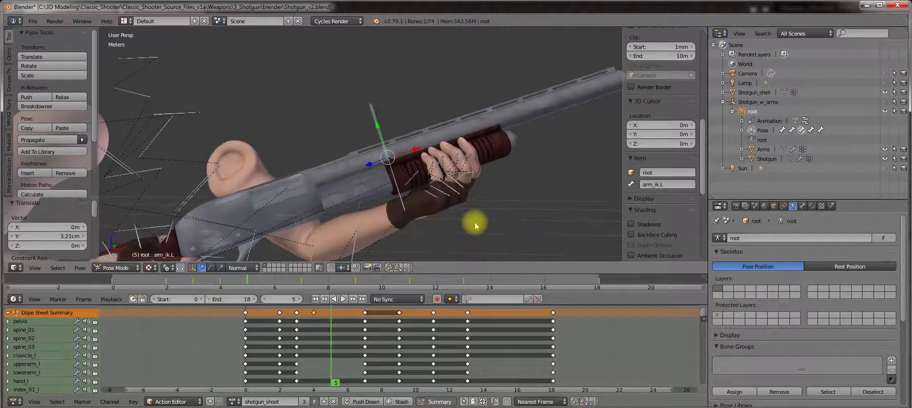
key("i")
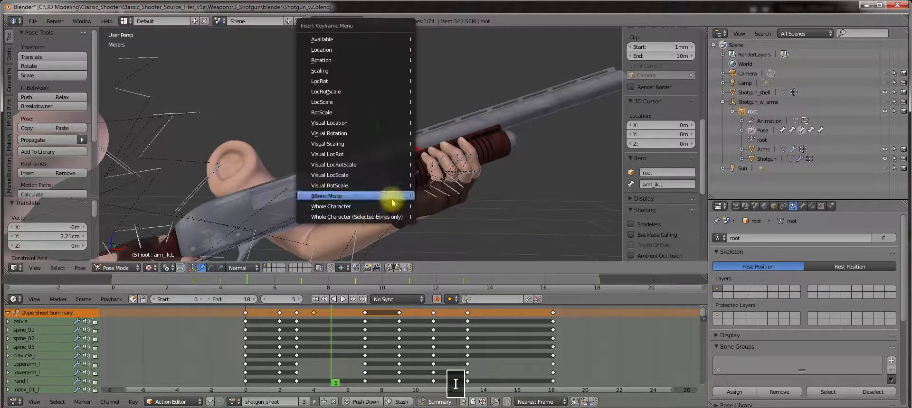
left_click(366, 217)
At frame 6, move arm_ik.L 8.08 mm along Y and 1.37 cm along X in the Normal orientation
left_click(347, 314)
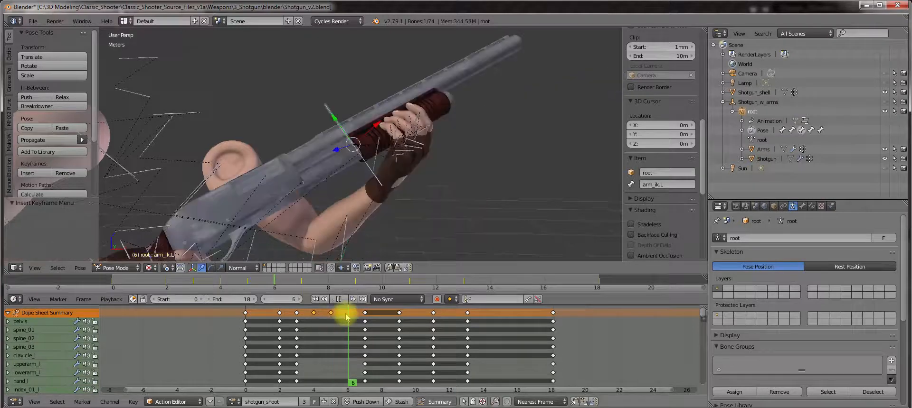
left_click_drag(335, 121, 333, 116)
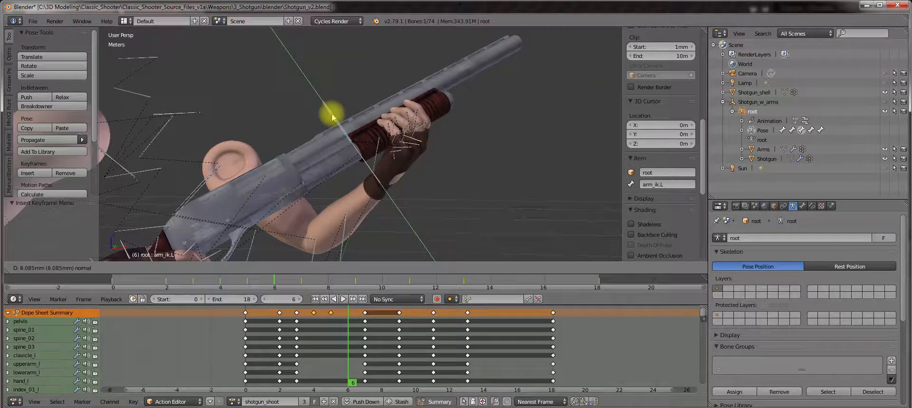
middle_click_drag(362, 171, 368, 122)
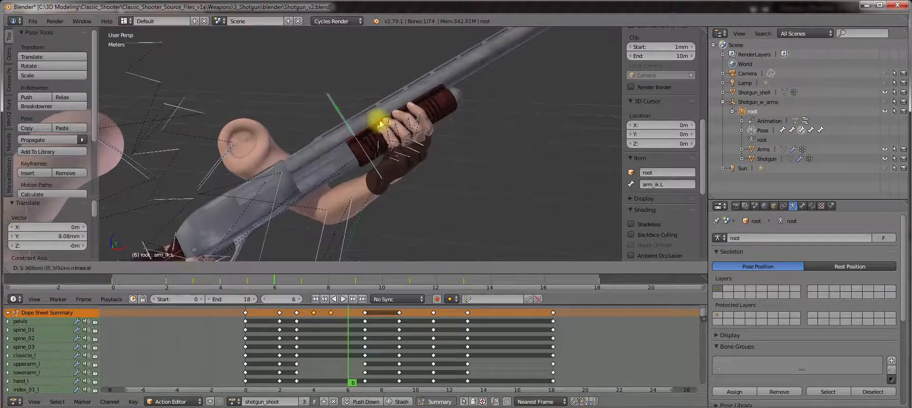
left_click_drag(380, 121, 380, 122)
middle_click_drag(410, 178, 504, 151)
middle_click_drag(385, 141, 369, 142)
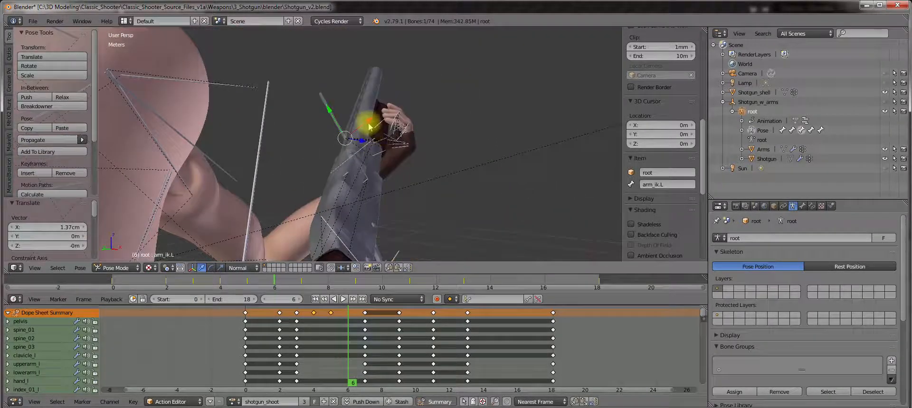
Switch the transform orientation to Global for adjusting the arm_ik.L bone at frame 6
middle_click_drag(425, 190, 193, 197)
left_click(241, 268)
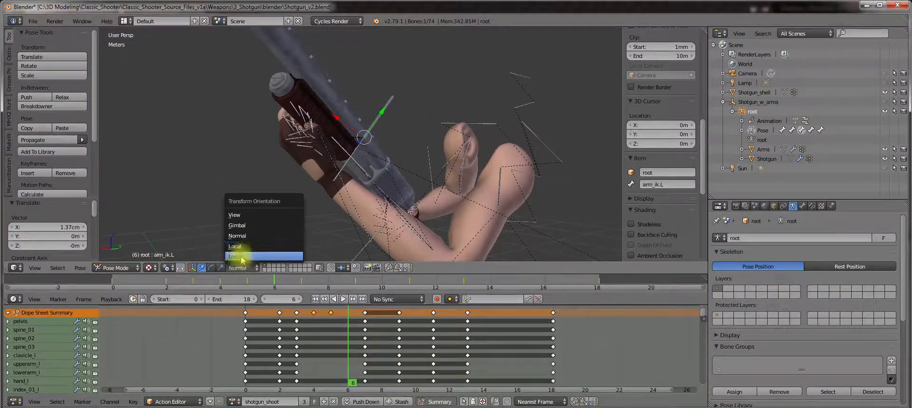
left_click(242, 257)
middle_click_drag(338, 175, 399, 162)
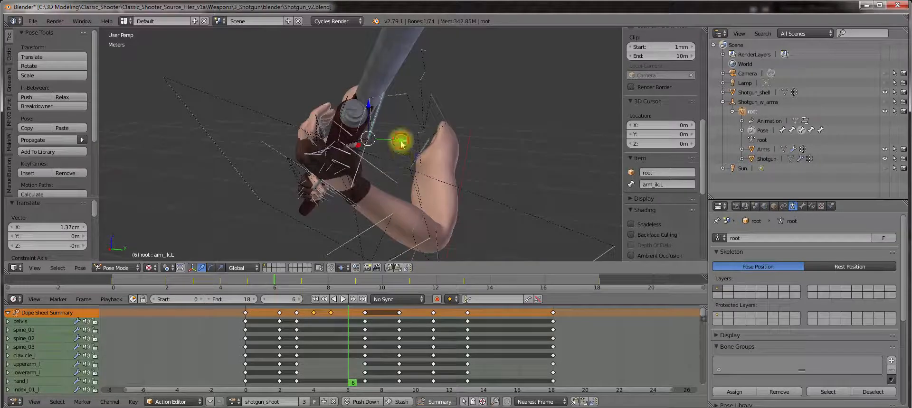
Move the arm_ik.L bone about 2.68 cm along global Y at frame 6, toward the shotgun's forend
left_click_drag(401, 144, 414, 151)
middle_click_drag(415, 151, 535, 203)
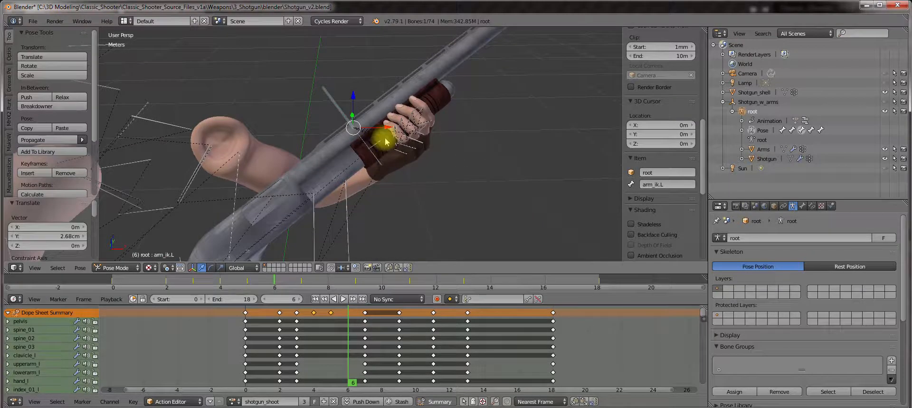
middle_click_drag(386, 141, 393, 162)
Set the transform orientation to Normal and fine-tune arm_ik.L along its own axes so the left hand grips the forend
left_click(242, 268)
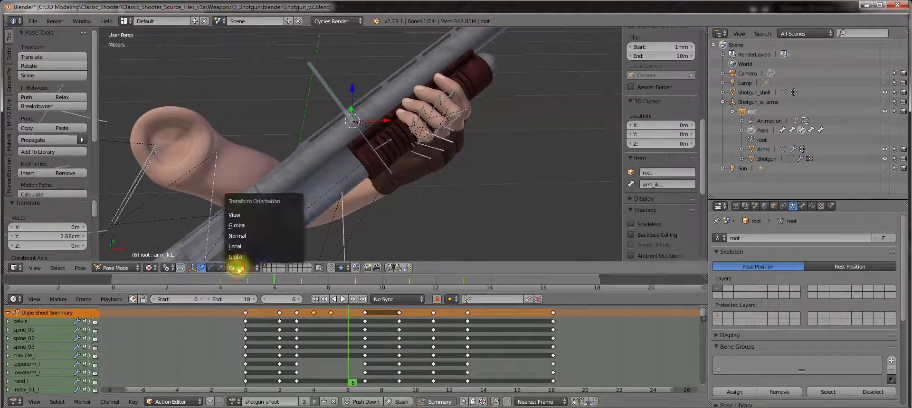
left_click(248, 237)
left_click_drag(346, 140, 331, 149)
middle_click_drag(331, 149, 473, 127)
left_click_drag(353, 147, 348, 144)
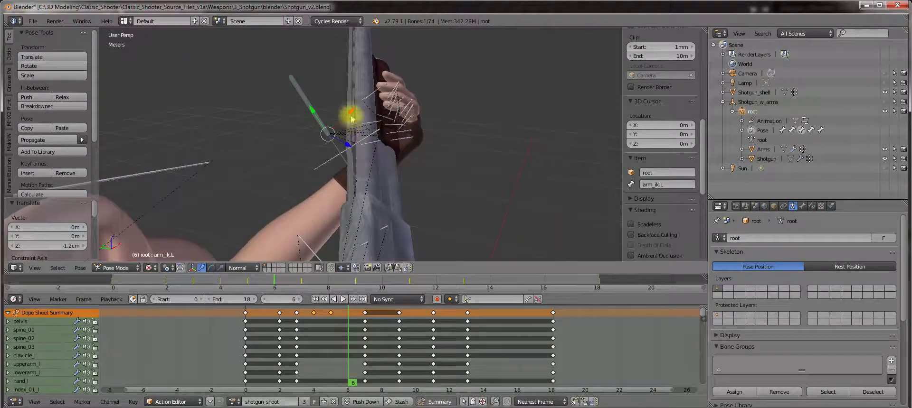
left_click_drag(352, 114, 350, 111)
middle_click_drag(350, 111, 354, 179)
middle_click_drag(415, 209, 413, 204)
Try a whole-character keyframe at frame 6, and undo it
key("i")
left_click(413, 205)
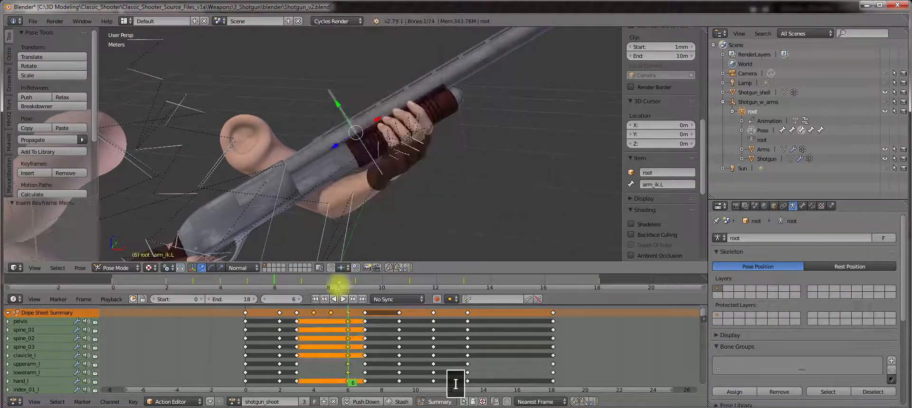
key("ctrl+z")
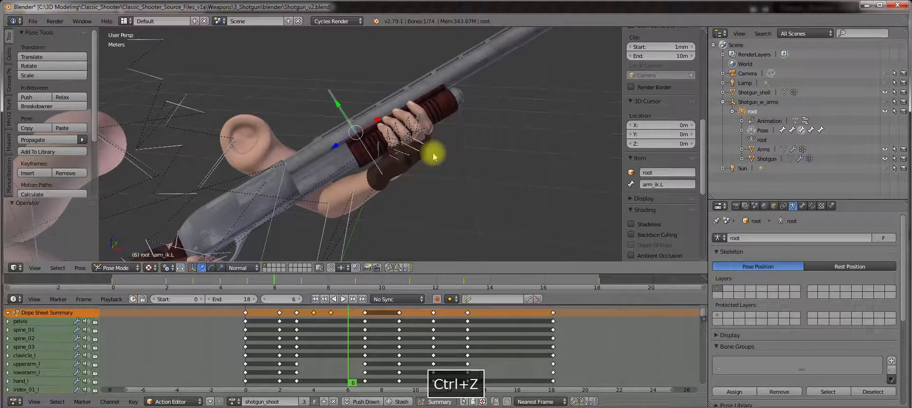
Insert a Whole Character (Selected bones only) keyframe for arm_ik.L at frame 6
key("i")
left_click(429, 217)
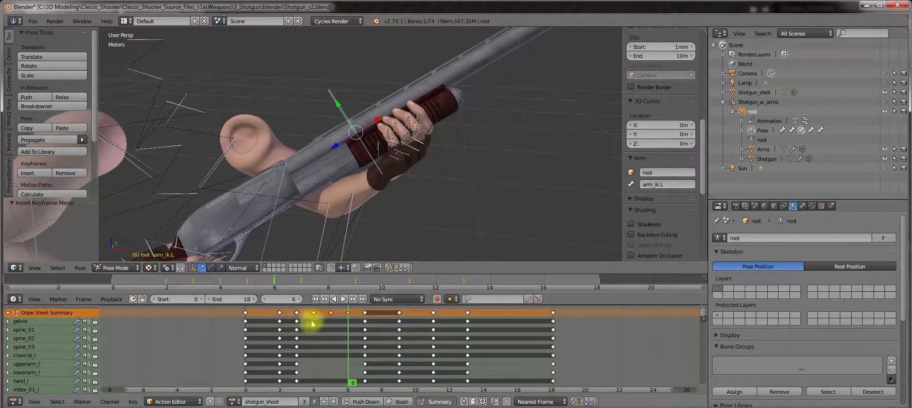
Play and scrub the animation between frames 3 and 7, examining the left hand's grip on the forend from several angles
key("alt+a")
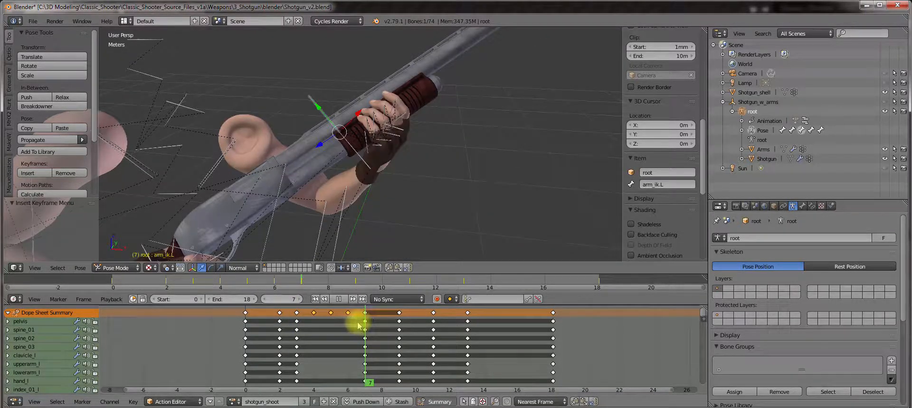
left_click_drag(357, 326, 355, 326)
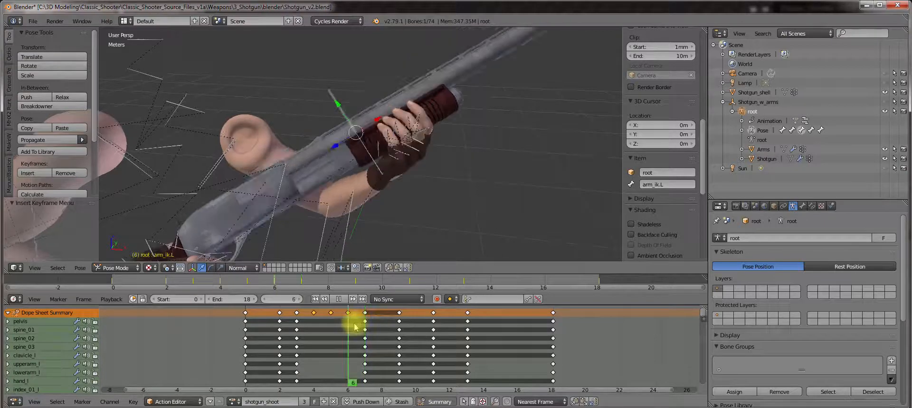
mouse_move(405, 160)
middle_mouse_down()
mouse_move(474, 136)
mouse_move(403, 153)
middle_mouse_up()
left_click_drag(360, 328, 364, 315)
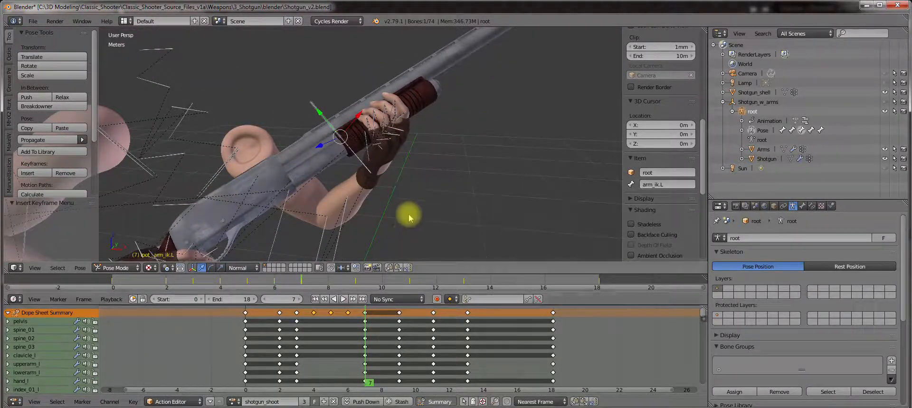
middle_click_drag(409, 214, 429, 174)
left_click(299, 329)
scroll(423, 199, "down", 2)
scroll(423, 175, "up", 5)
scroll(309, 341, "down", 1)
scroll(366, 194, "down", 4)
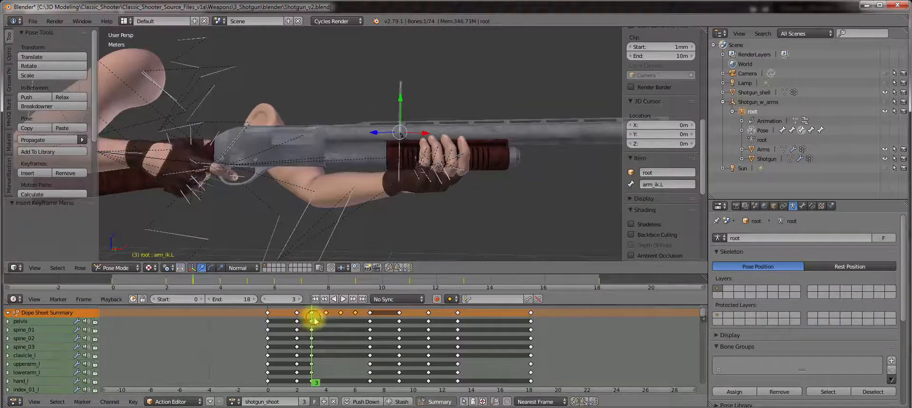
left_click_drag(315, 320, 368, 323)
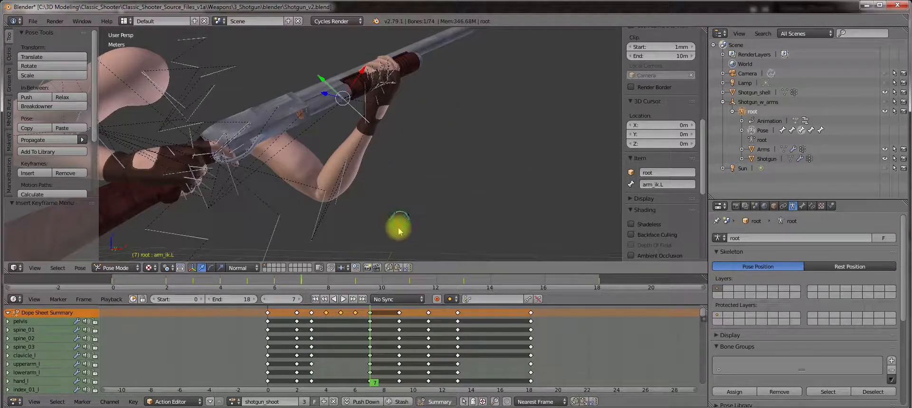
middle_click_drag(397, 228, 407, 4)
middle_click_drag(393, 106, 366, 246, "shift")
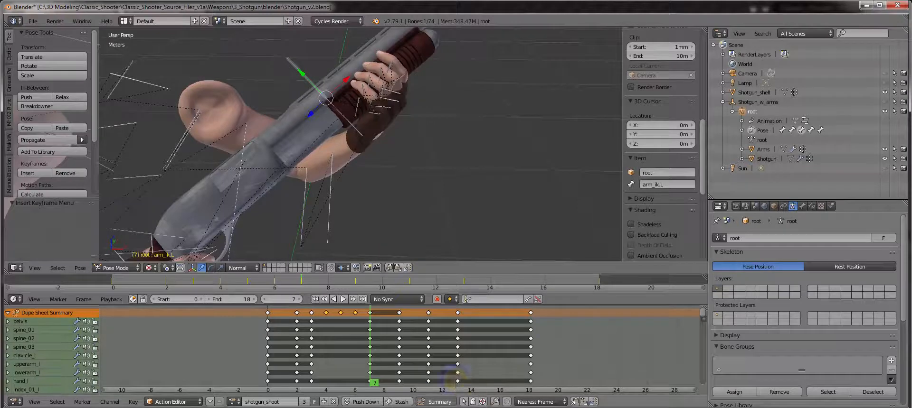
At frame 9, select Shotgun_Slide together with arm_ik.L and slide both about -7.6 cm along their normal X axis
left_click(399, 314)
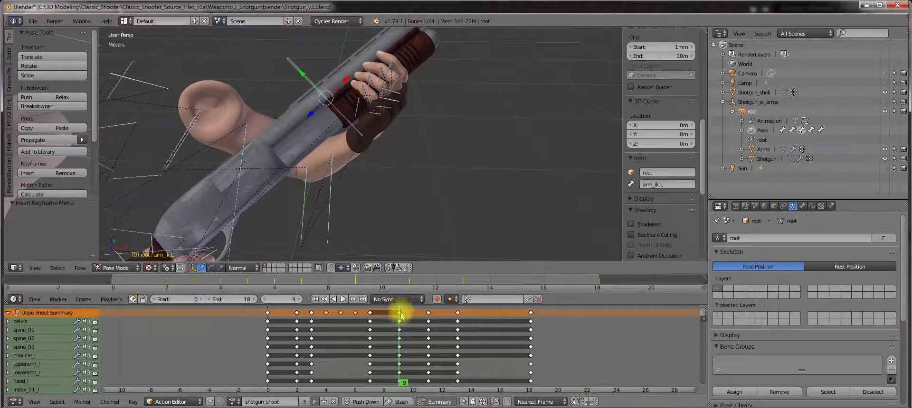
middle_click_drag(372, 148, 434, 89)
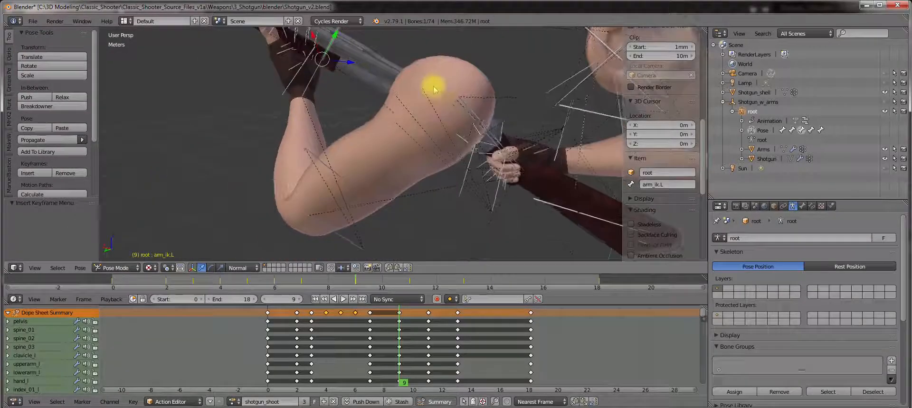
middle_click_drag(368, 83, 311, 133, "shift")
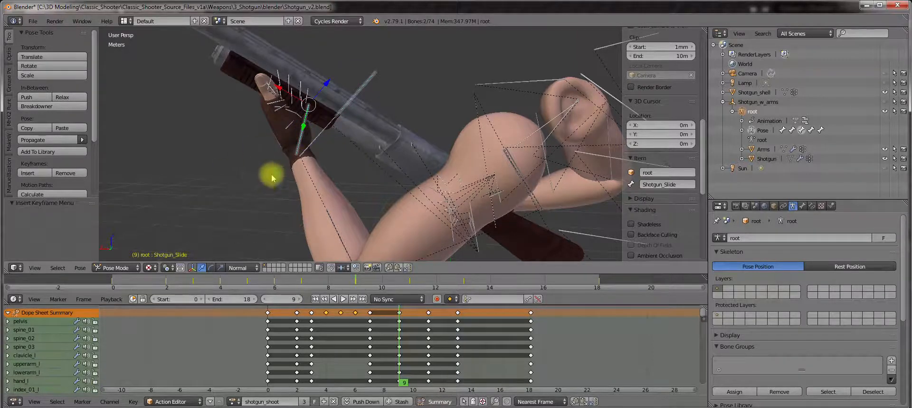
middle_click_drag(264, 173, 244, 252)
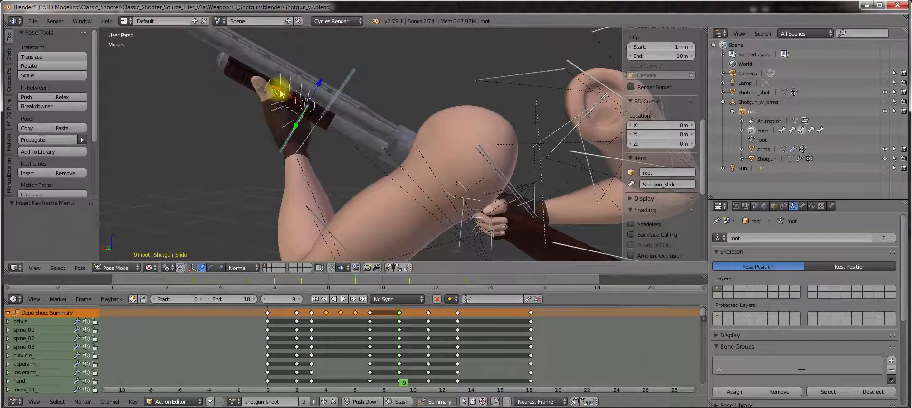
key("g")
key("x")
key("x")
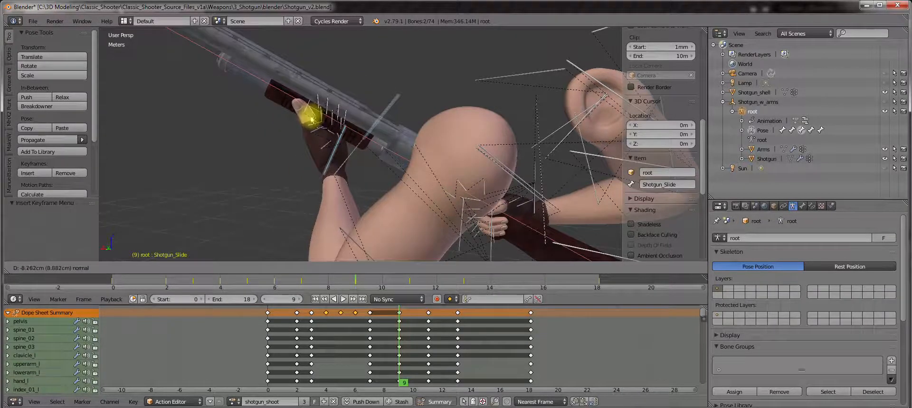
left_click(304, 169)
Slide both bones a further -9.55 mm or so along normal X and insert a whole-character keyframe at frame 9
middle_click_drag(304, 169, 386, 109)
key("g")
key("x")
key("x")
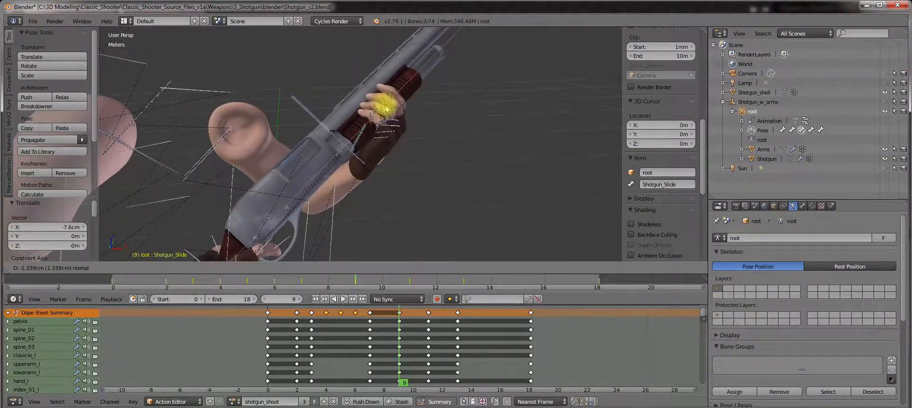
left_click(389, 108)
middle_click_drag(462, 204, 457, 207)
scroll(457, 201, "down", 2)
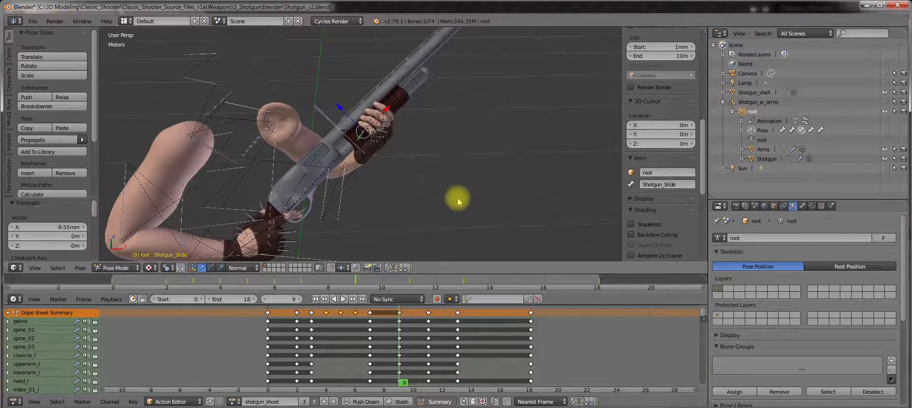
key("i")
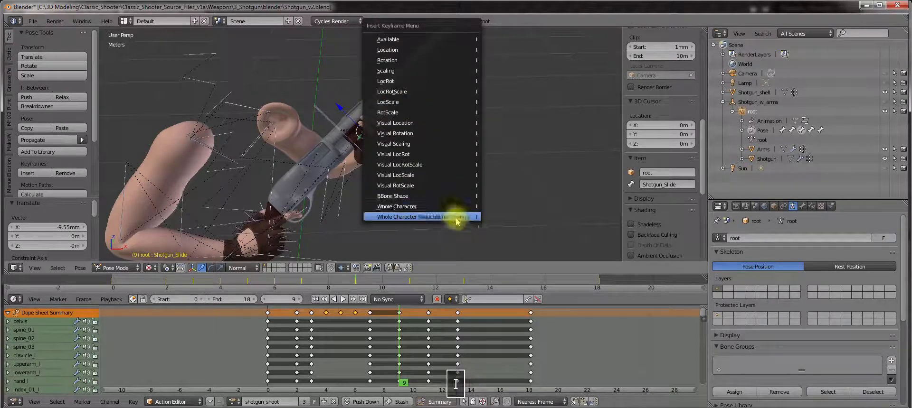
left_click(427, 217)
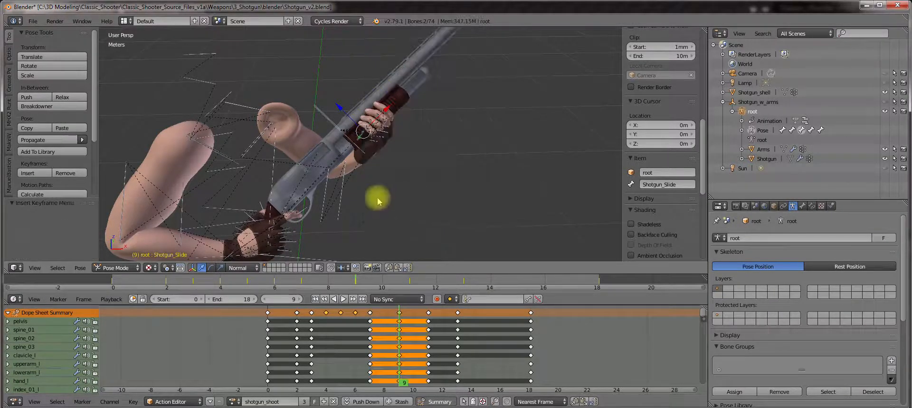
Try to copy the frame 9 keyframes to frame 11, and undo the paste
middle_click_drag(415, 217, 426, 197, "shift")
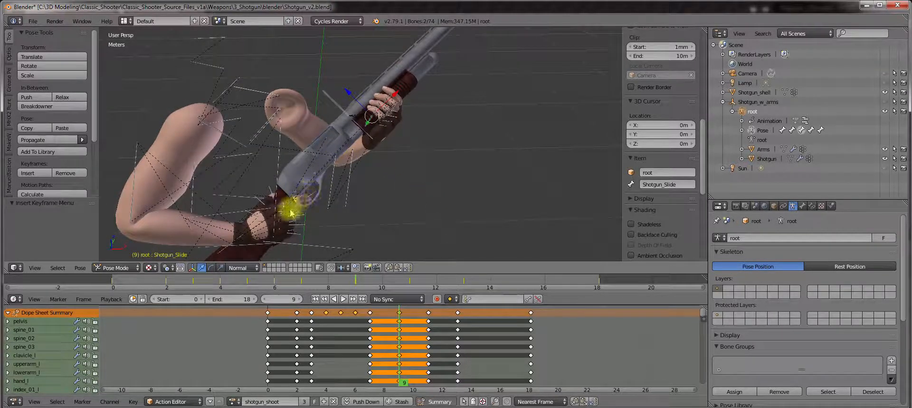
middle_click_drag(291, 214, 413, 154, "shift")
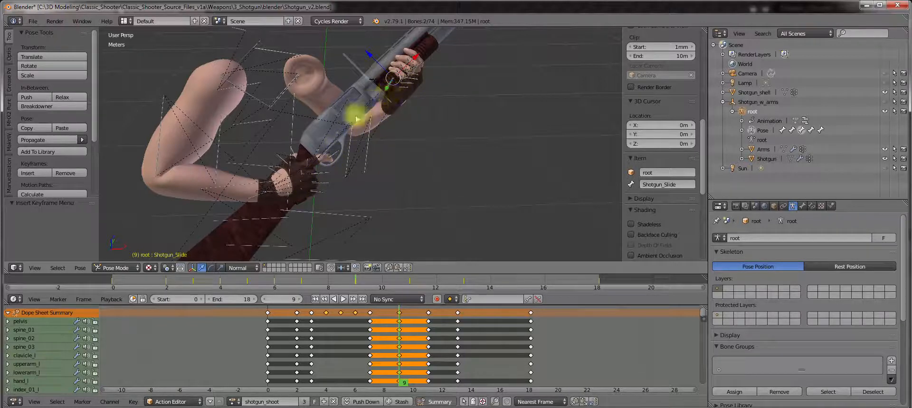
middle_click_drag(292, 197, 332, 259)
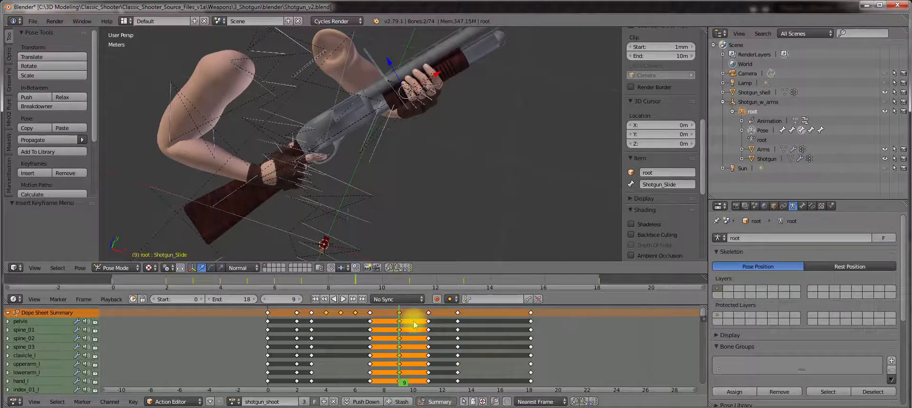
key("ctrl+c")
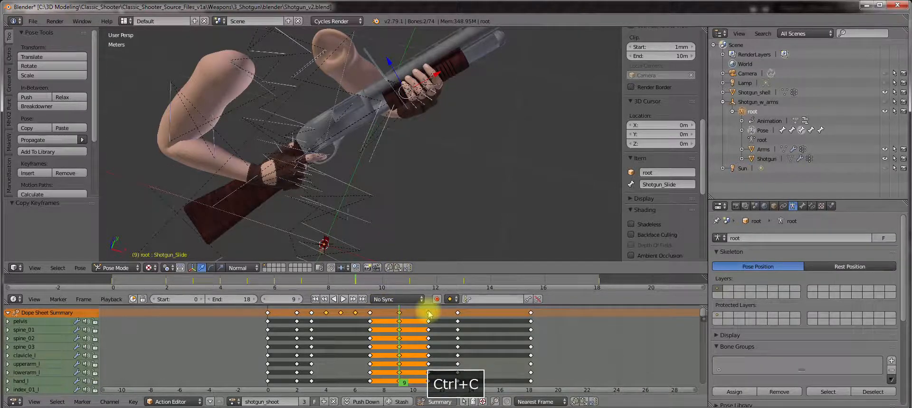
key("alt+a")
key("ctrl+v")
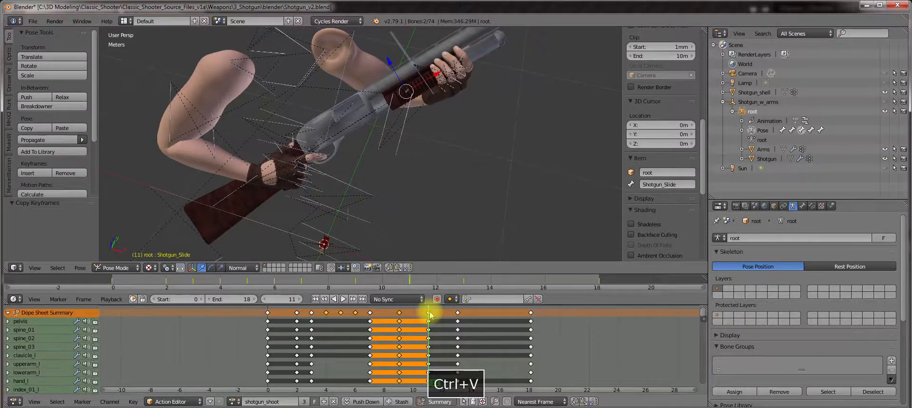
middle_click_drag(425, 187, 426, 174)
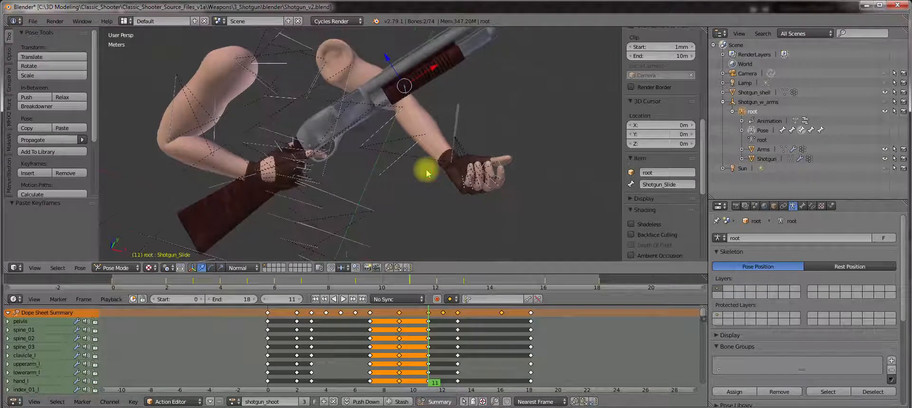
key("ctrl+z")
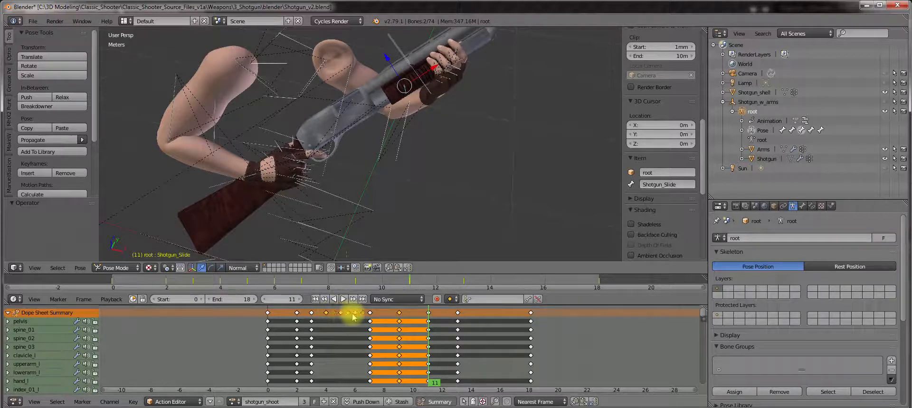
Copy the pose of the two selected bones from frame 9, paste it at frame 11 and insert a whole-character keyframe there
left_click(400, 318)
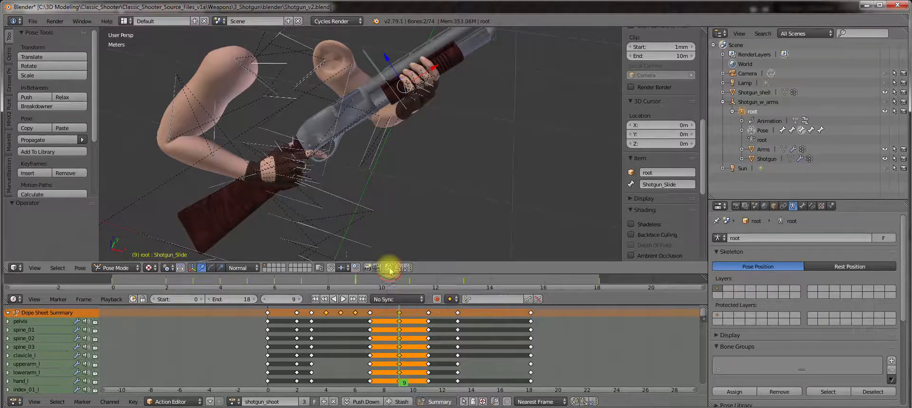
left_click(388, 267)
left_click(427, 310)
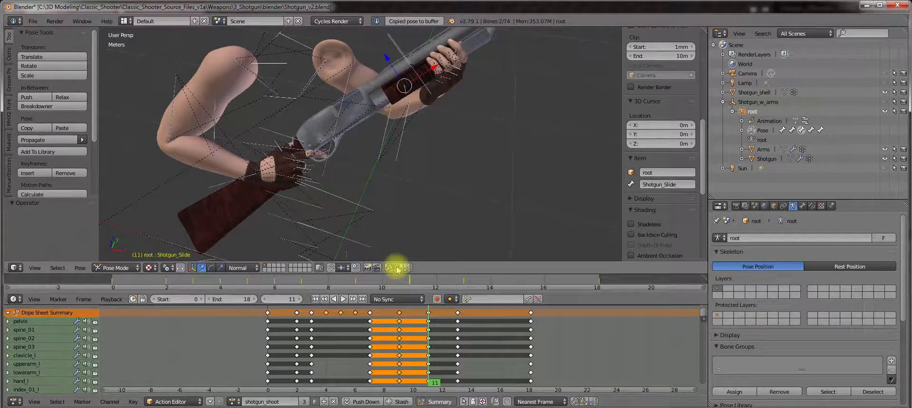
key("ctrl+v")
key("i")
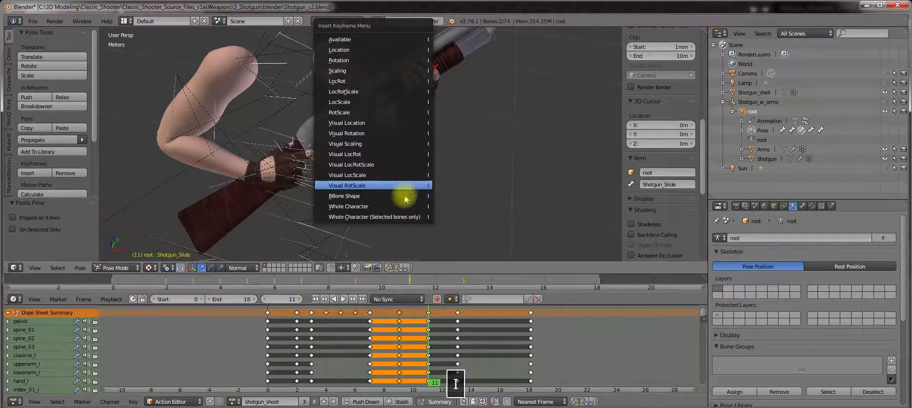
left_click(411, 186)
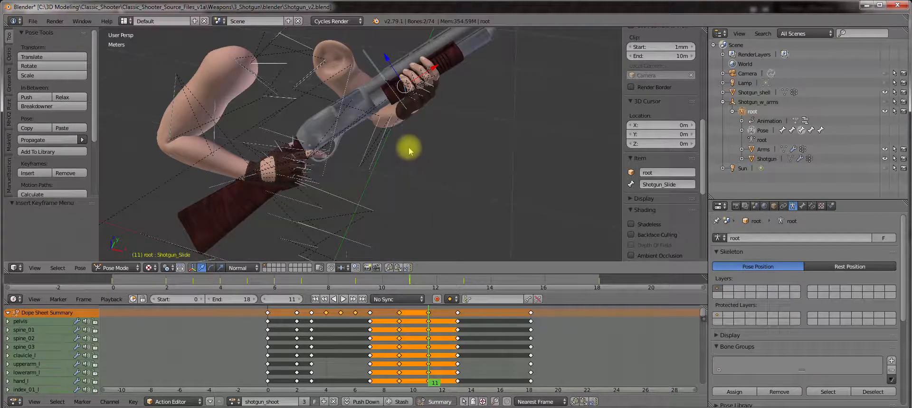
At frame 11, add arm_ik.R to the selected bones and slide all three about -2.79 cm along their normal X axis
middle_click_drag(409, 151, 401, 167)
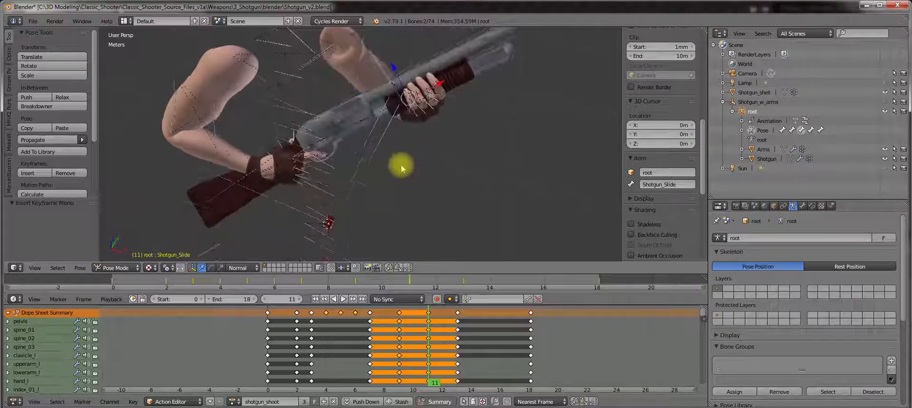
right_click(222, 195, "shift")
middle_click_drag(352, 127, 287, 116)
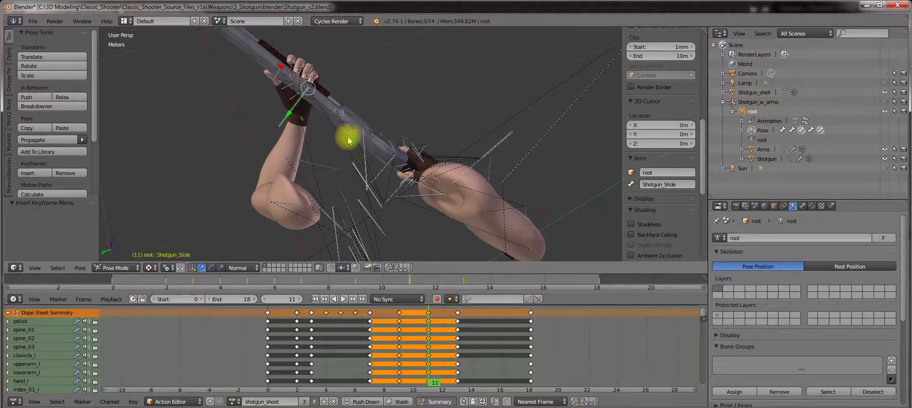
middle_click_drag(348, 140, 362, 129)
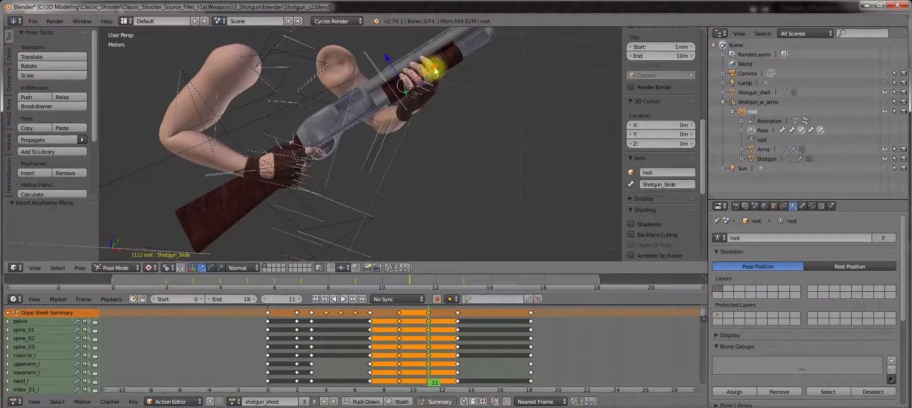
left_click_drag(435, 71, 428, 79)
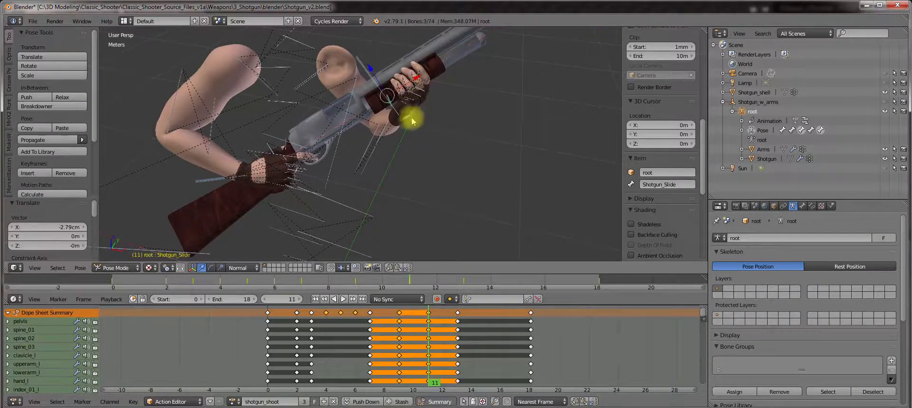
Reselect arm_ik.L together with arm_ik.R and insert a whole-character keyframe for only the selected bones at frame 11
middle_click_drag(418, 120, 515, 137)
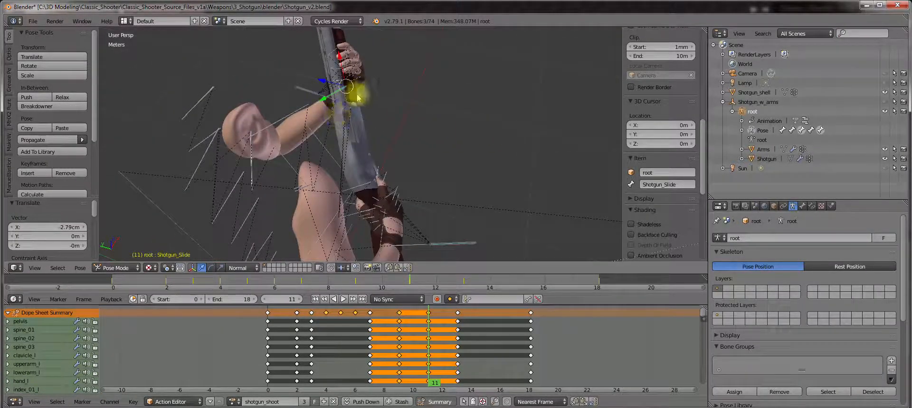
middle_click_drag(358, 97, 481, 74)
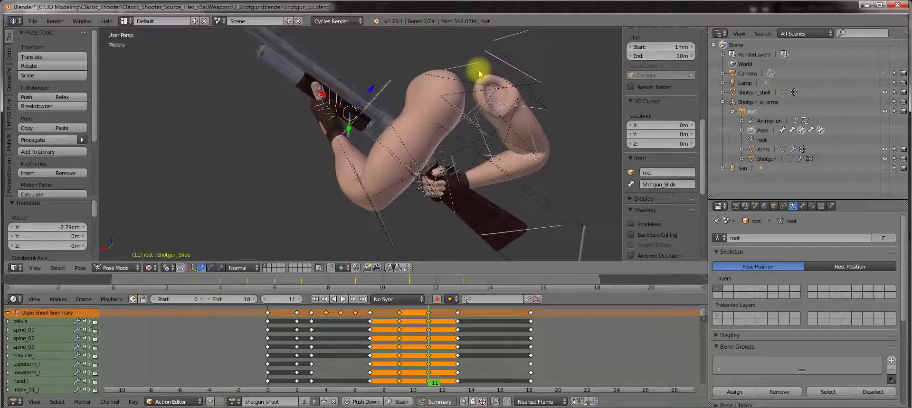
middle_click_drag(416, 113, 393, 103)
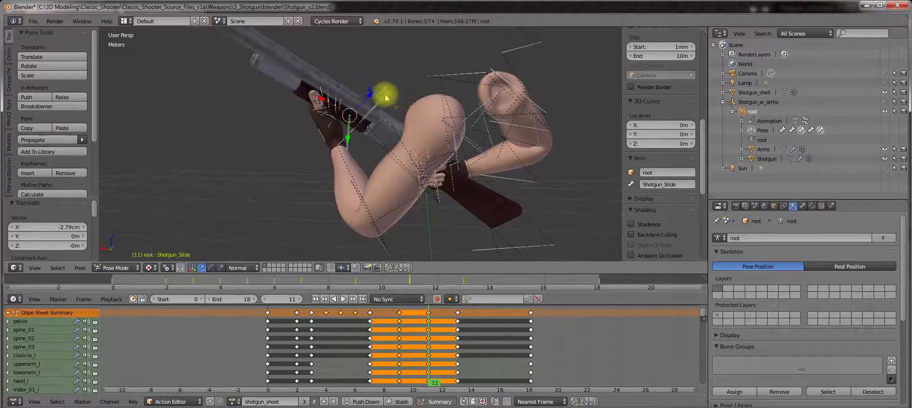
right_click(349, 127, "shift")
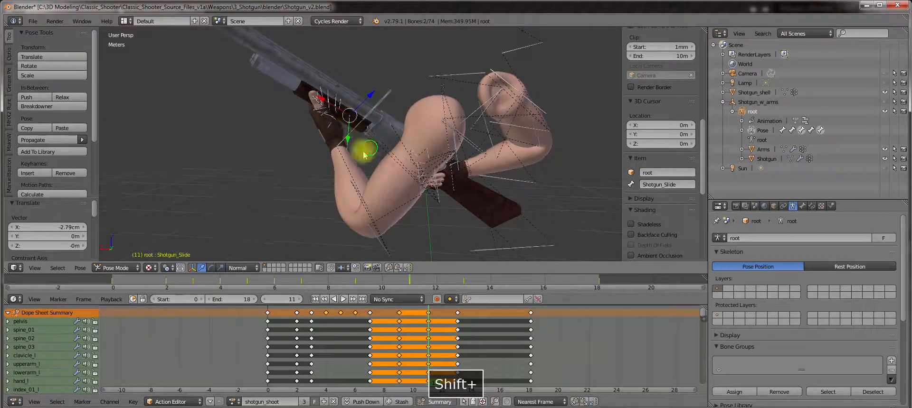
middle_click_drag(364, 149, 316, 128)
scroll(335, 160, "up", 3)
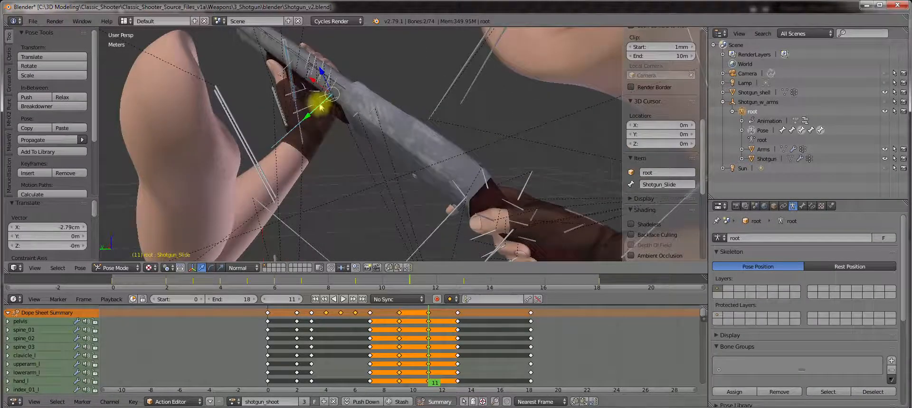
right_click(337, 151, "shift")
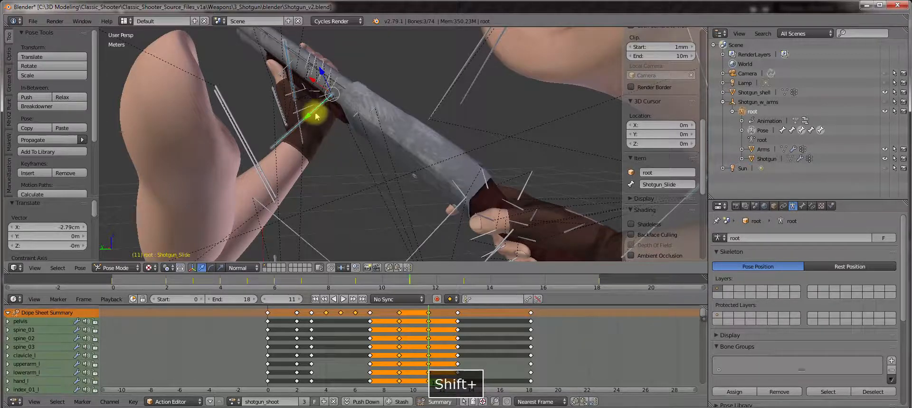
middle_click_drag(327, 140, 285, 86)
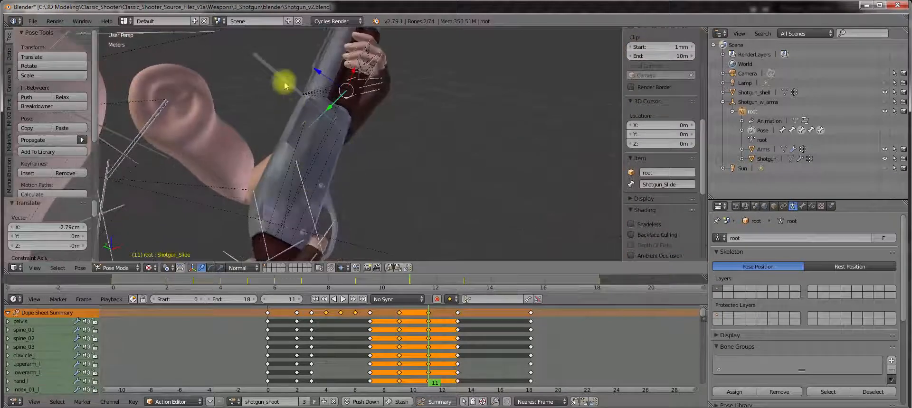
middle_click_drag(323, 132, 205, 159)
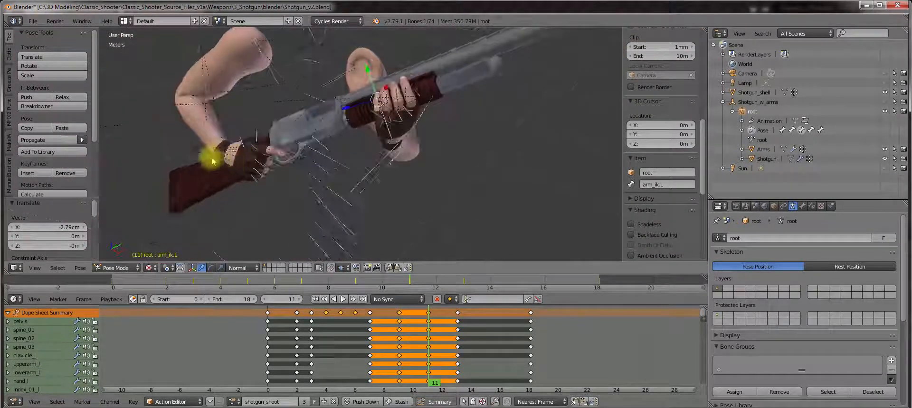
right_click(180, 143, "shift")
middle_click_drag(372, 181, 407, 174)
key("i")
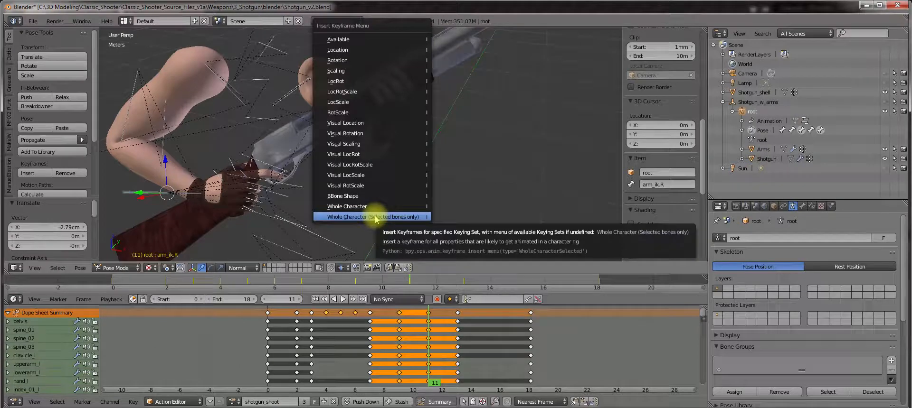
left_click(392, 218)
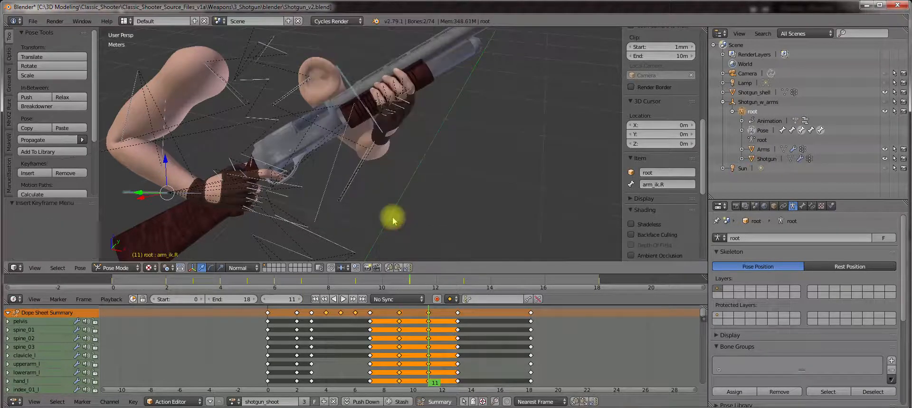
Play and scrub the shotgun_shoot action through frames 7 to 11 to check the left hand against the moving slide
middle_click_drag(400, 136, 494, 140)
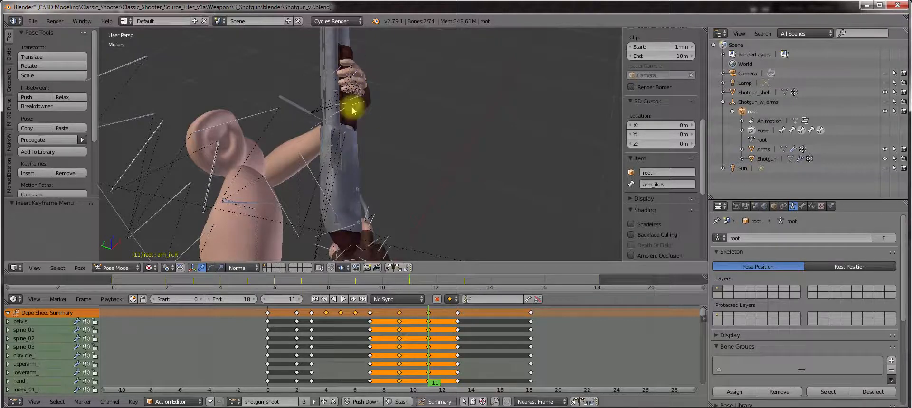
middle_click_drag(438, 197, 380, 204)
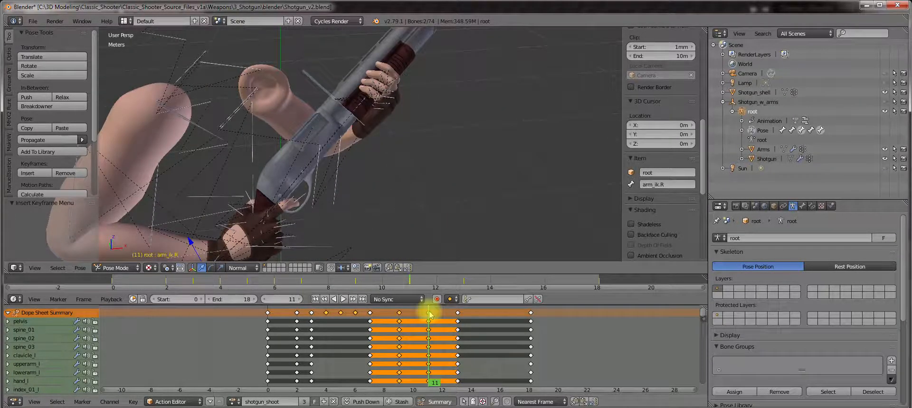
middle_click_drag(383, 92, 417, 250)
key("alt+a")
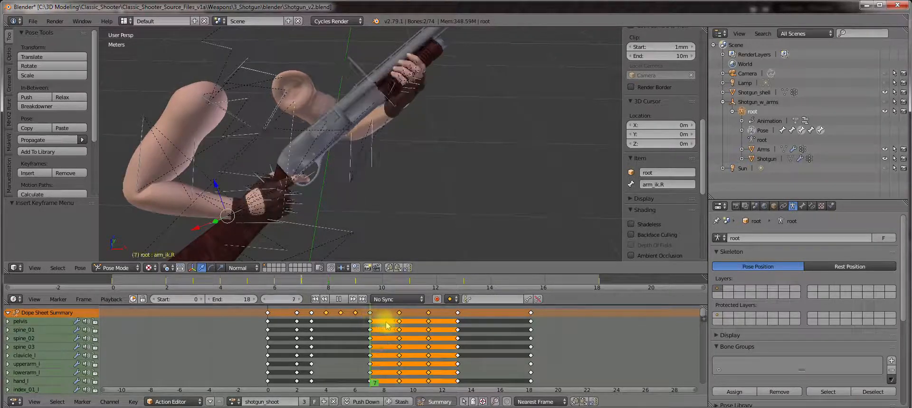
mouse_move(416, 328)
left_mouse_down()
mouse_move(427, 327)
mouse_move(403, 320)
mouse_move(428, 316)
left_mouse_up()
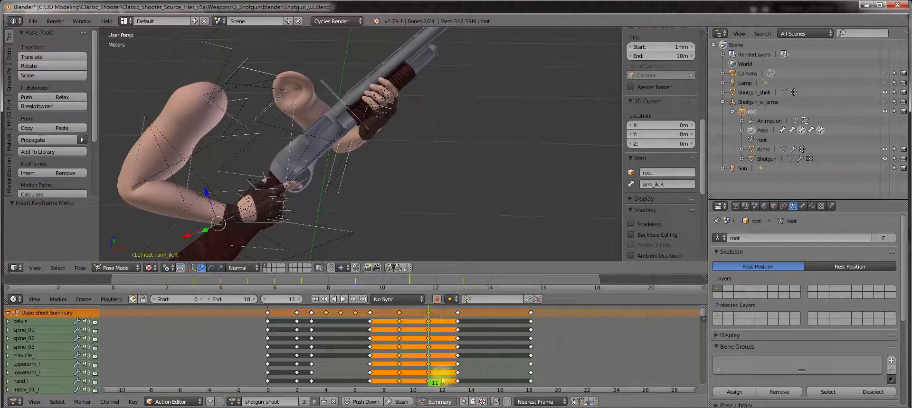
At frame 10, move arm_ik.L about 1.31 cm in X, 6.36 mm in Y and 9.86 mm in Z, and keyframe that bone as whole character
left_click_drag(428, 367, 412, 316)
scroll(415, 127, "up", 3)
middle_click_drag(414, 127, 396, 165, "shift")
right_click(296, 83)
middle_click_drag(361, 118, 254, 273)
middle_click_drag(409, 137, 352, 96)
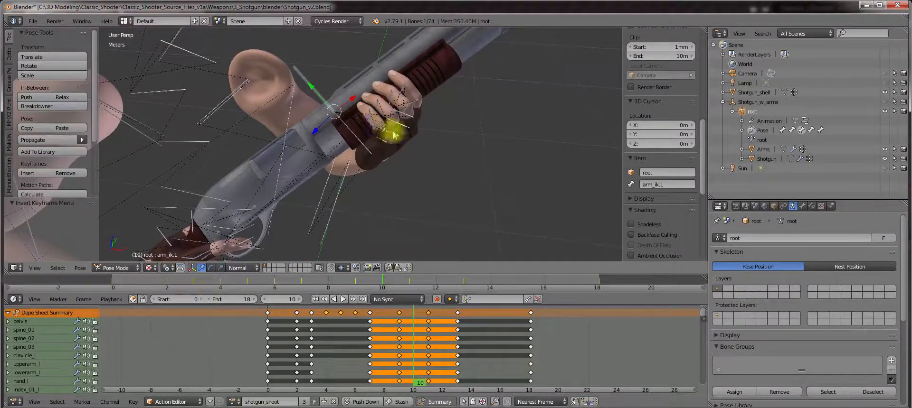
middle_click_drag(387, 130, 410, 125)
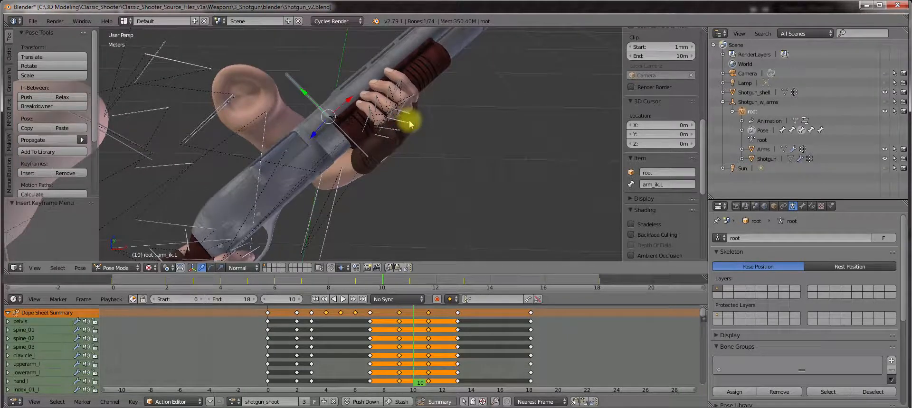
key("g")
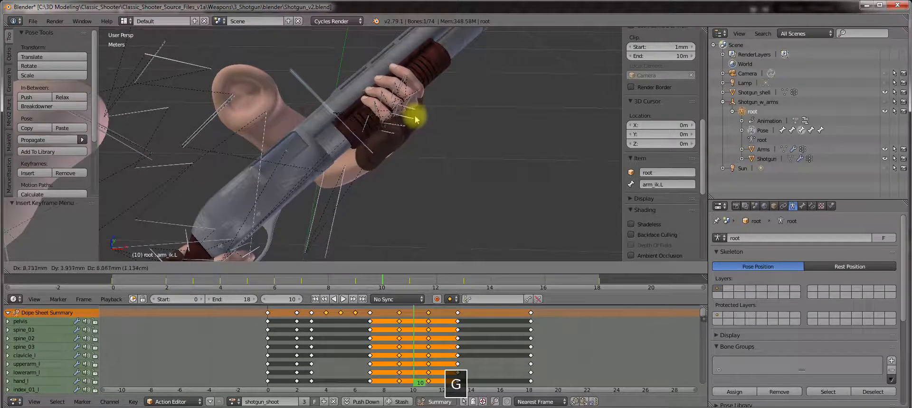
left_click(417, 116)
middle_click_drag(417, 114, 428, 196)
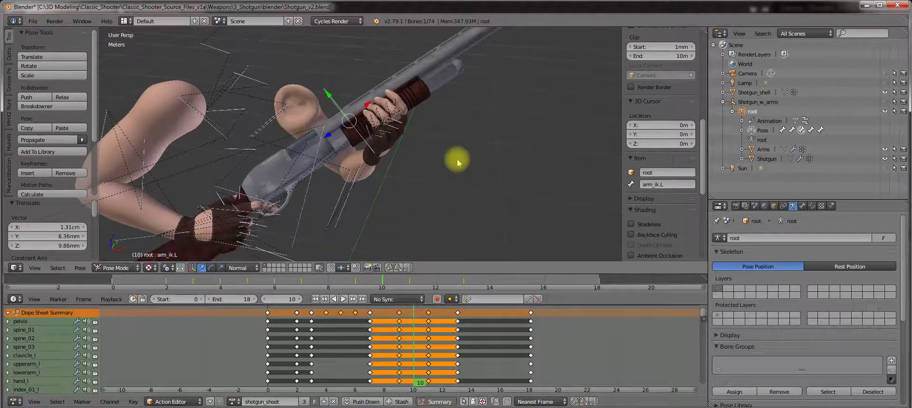
key("i")
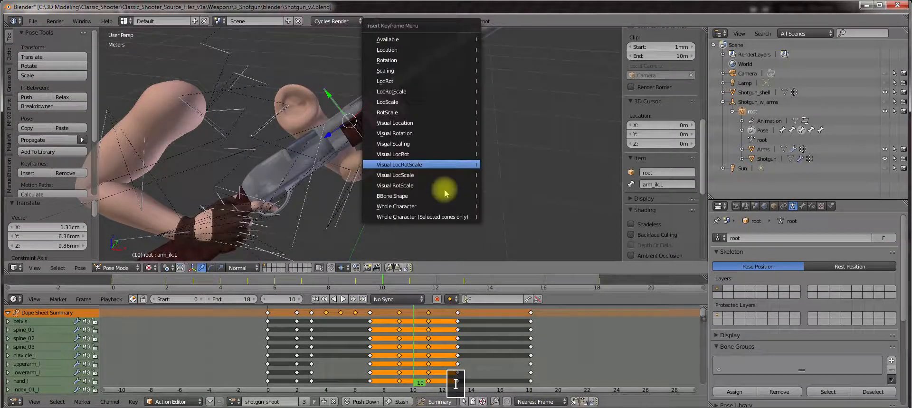
left_click(432, 218)
After a playback check, shift arm_ik.L at frame 10 by about -4.05, -4.12 and -5.63 mm in X, Y and Z and rekey the selected bone
key("alt+a")
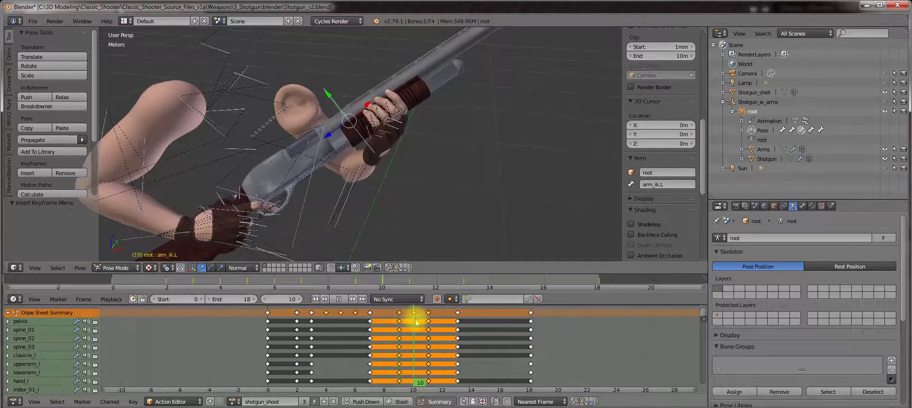
mouse_move(430, 326)
left_mouse_down()
mouse_move(406, 324)
mouse_move(417, 326)
left_mouse_up()
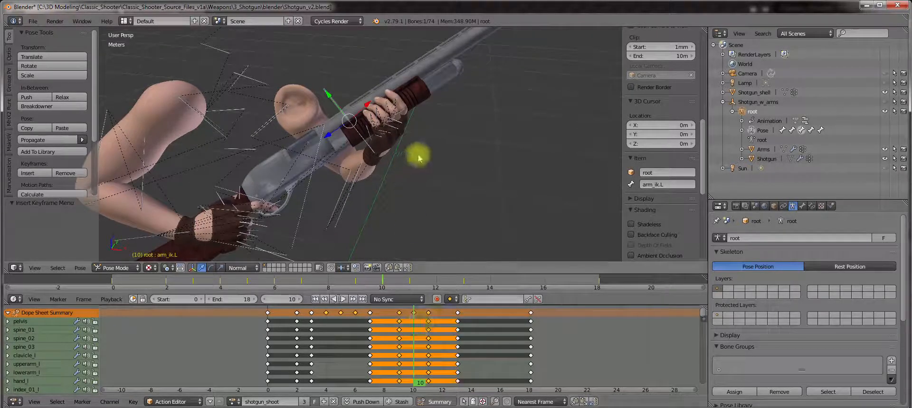
key("g")
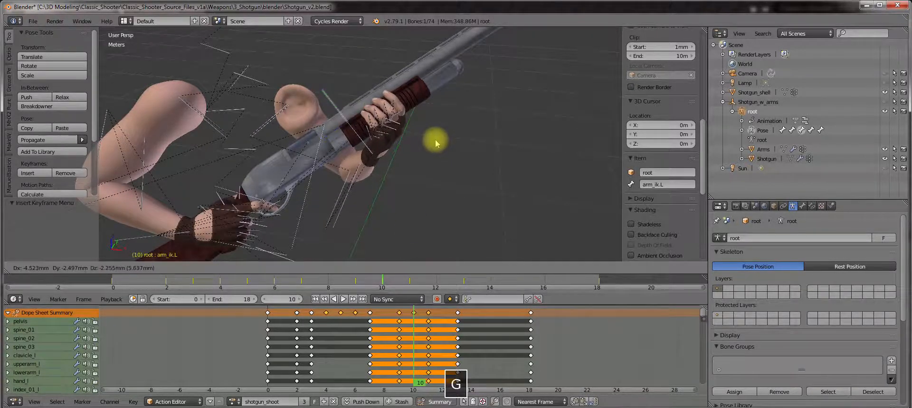
left_click(435, 143)
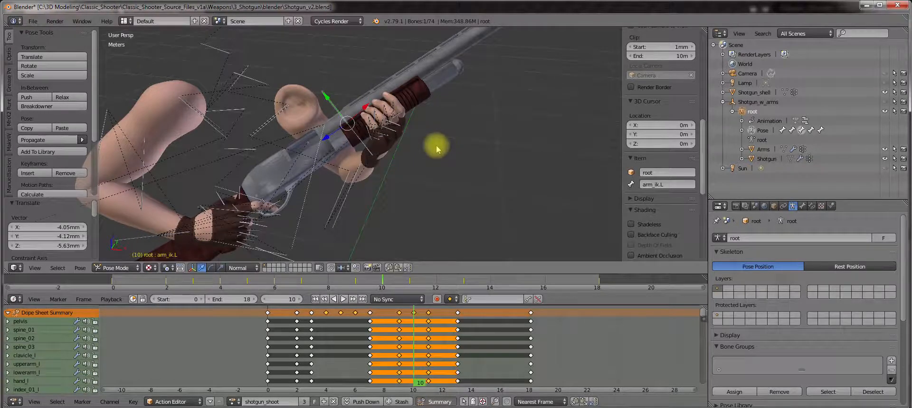
key("i")
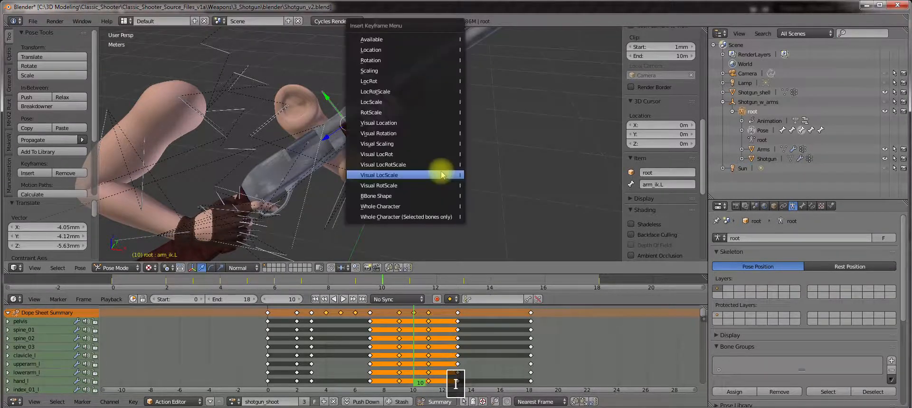
left_click(425, 217)
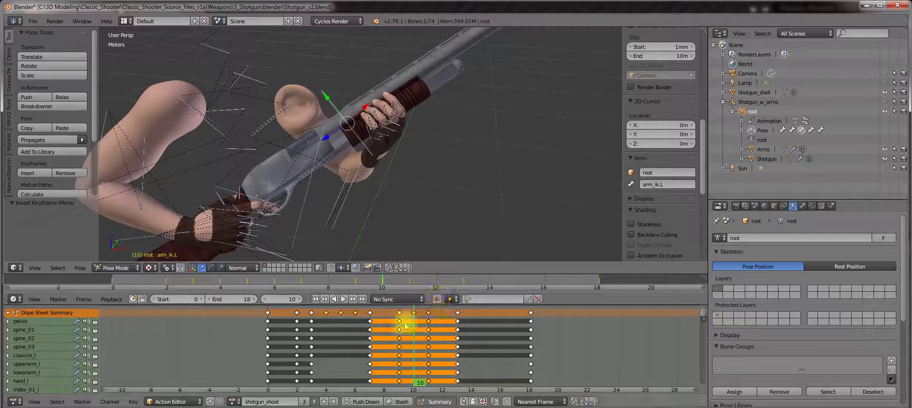
Play the action again, move arm_ik.L about 4.34 mm along its normal Y axis at frame 10, and rekey the selected bone
key("alt+a")
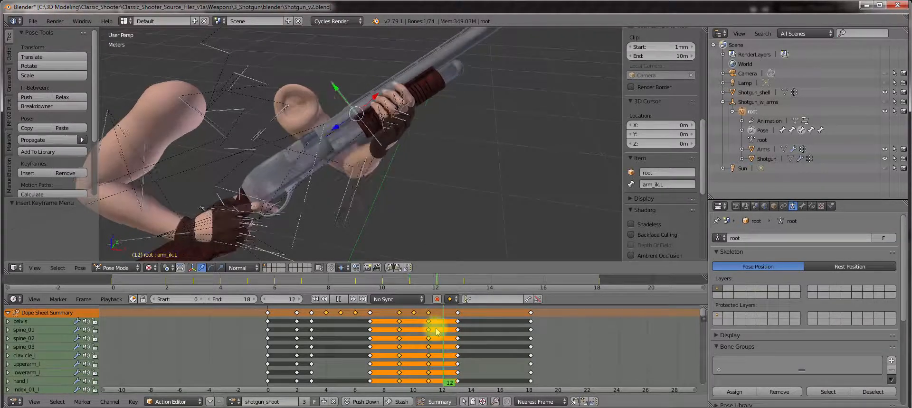
middle_click_drag(398, 190, 440, 159)
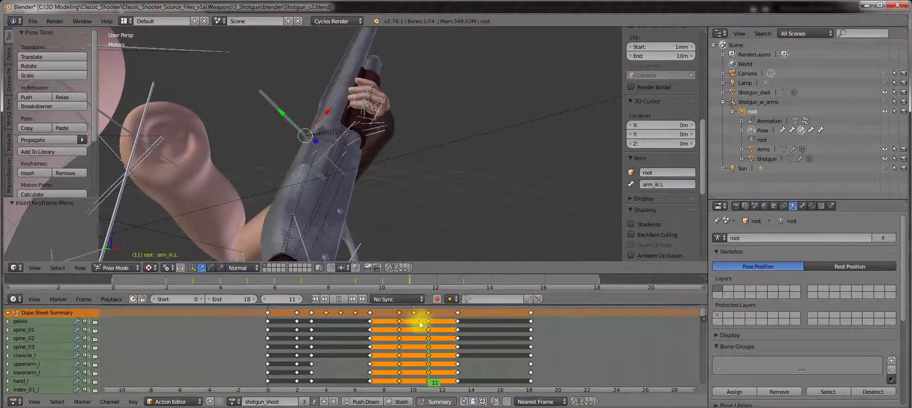
mouse_move(415, 325)
left_mouse_down()
mouse_move(401, 326)
mouse_move(412, 321)
left_mouse_up()
left_click_drag(288, 111, 287, 112)
key("i")
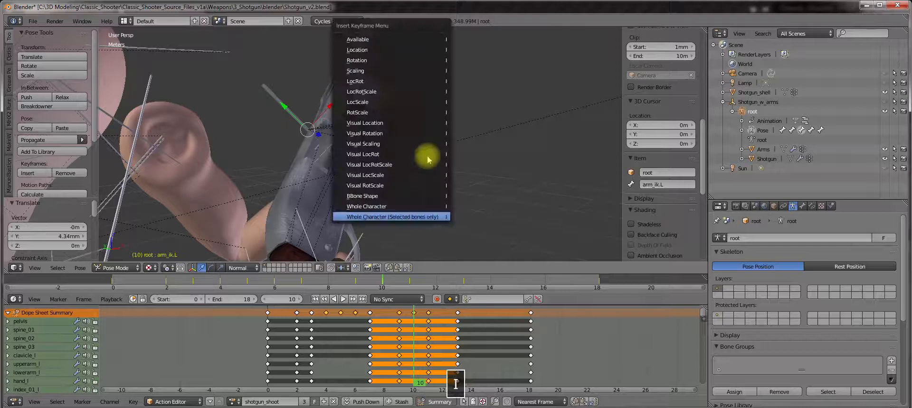
left_click(401, 221)
Scrub from the pump motion to frame 11 and examine the left hand's grip on the forend from several angles
left_click_drag(387, 320, 429, 326)
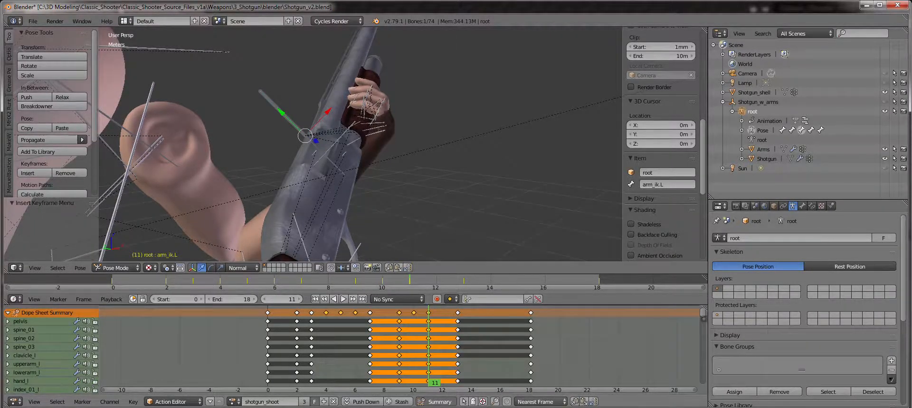
middle_click_drag(440, 147, 397, 186)
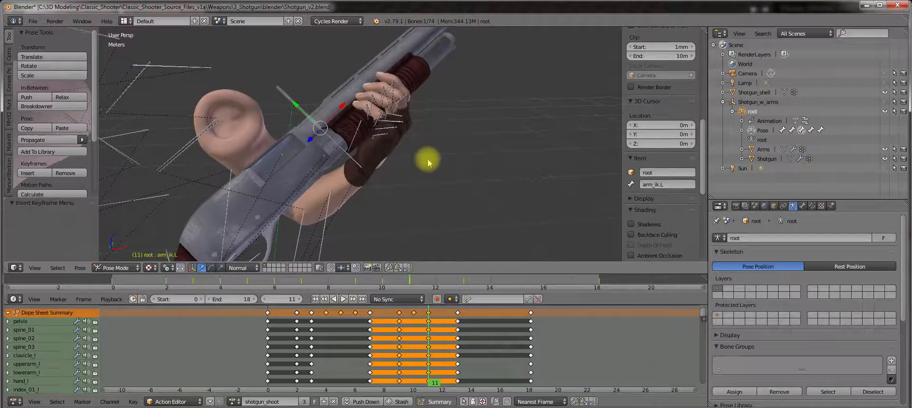
middle_click_drag(452, 188, 462, 170)
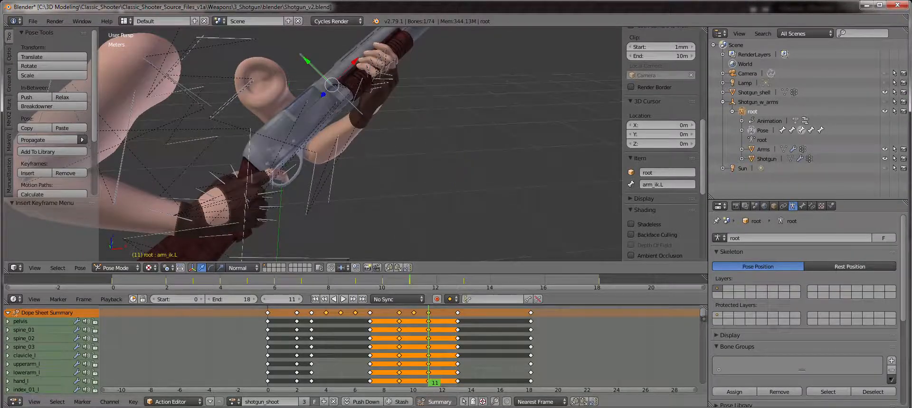
At frame 8, move arm_ik.L about -6.84 mm along its normal Y axis
left_click_drag(401, 329, 383, 324)
middle_click_drag(415, 167, 379, 231, "shift")
scroll(380, 206, "up", 3)
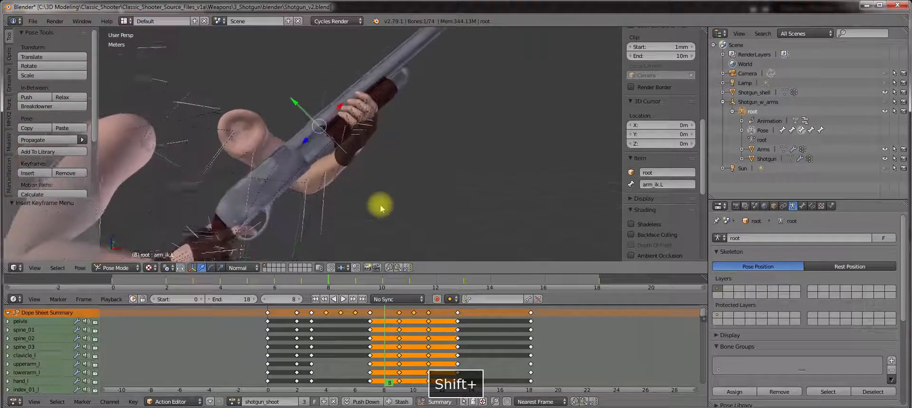
mouse_move(389, 329)
left_mouse_down()
mouse_move(399, 329)
mouse_move(370, 331)
mouse_move(388, 330)
left_mouse_up()
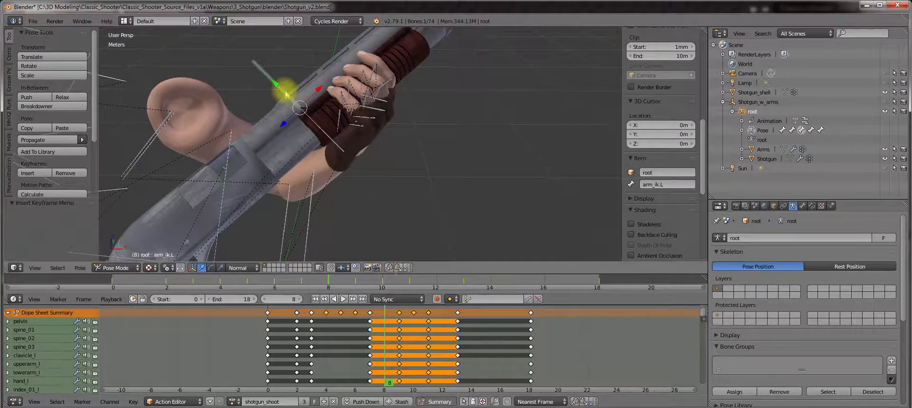
left_click_drag(278, 90, 283, 94)
middle_click_drag(331, 106, 441, 106)
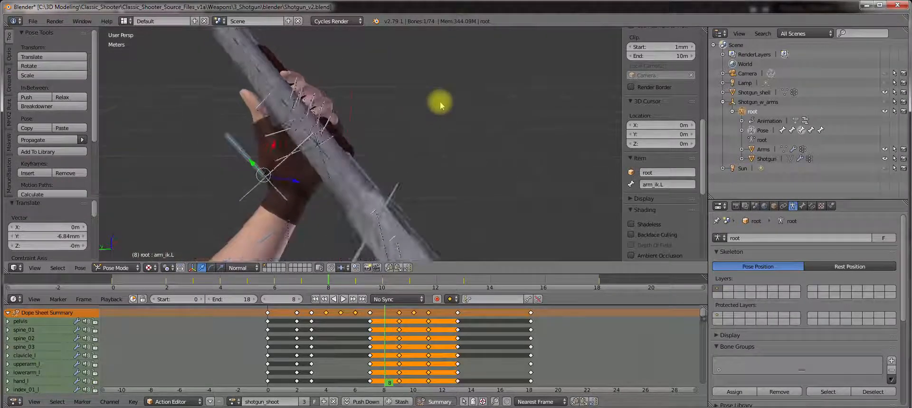
Refine arm_ik.L at frame 8, ending with a nudge of about 0.89, 0.42 and 1.78 mm, and keyframe only the selected bone as whole character
middle_click_drag(363, 122, 384, 156)
key("g")
left_click(382, 120)
key("g")
left_click(366, 114)
key("g")
left_click(366, 136)
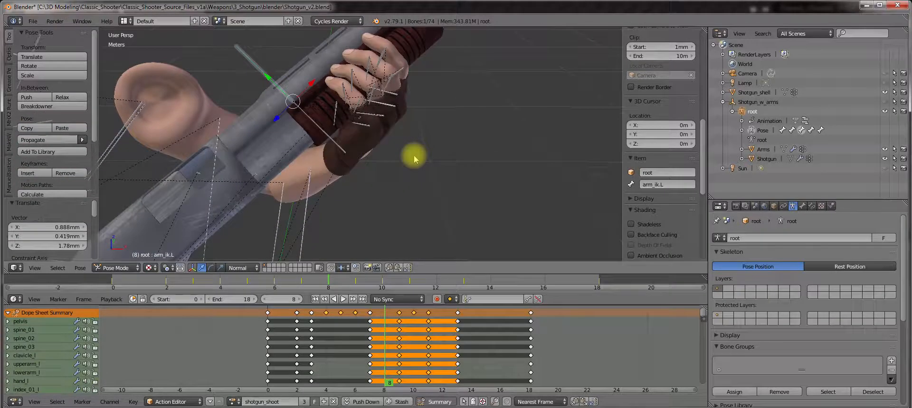
key("i")
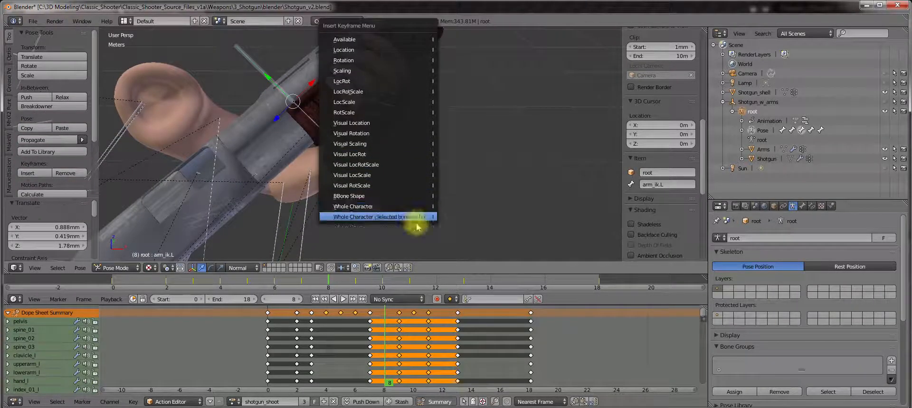
left_click(404, 217)
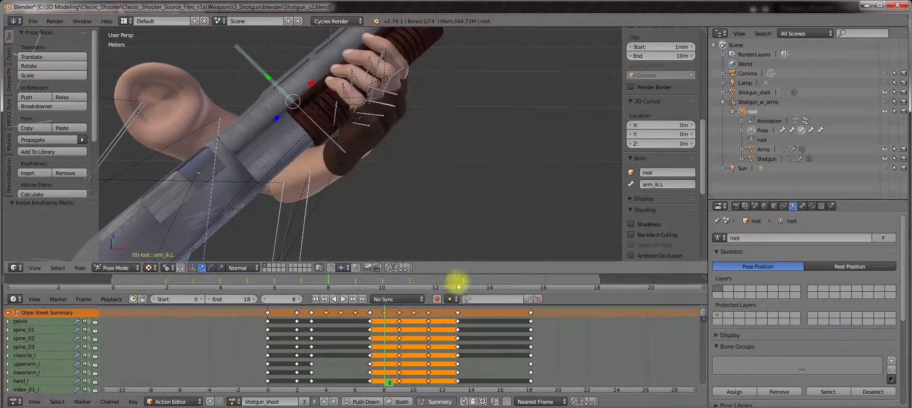
At frame 12, reposition arm_ik.L in several moves to fit the left hand on the forend, including about -1.67 mm in X and -2.4 mm in Y
key("alt+a")
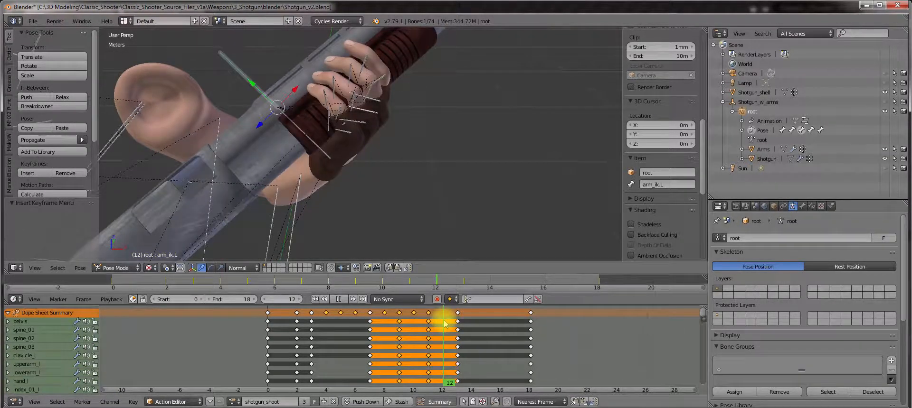
key("alt+a")
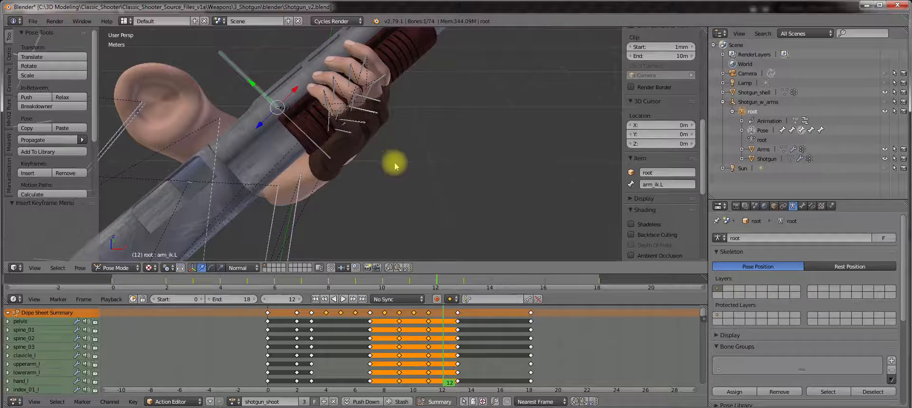
key("g")
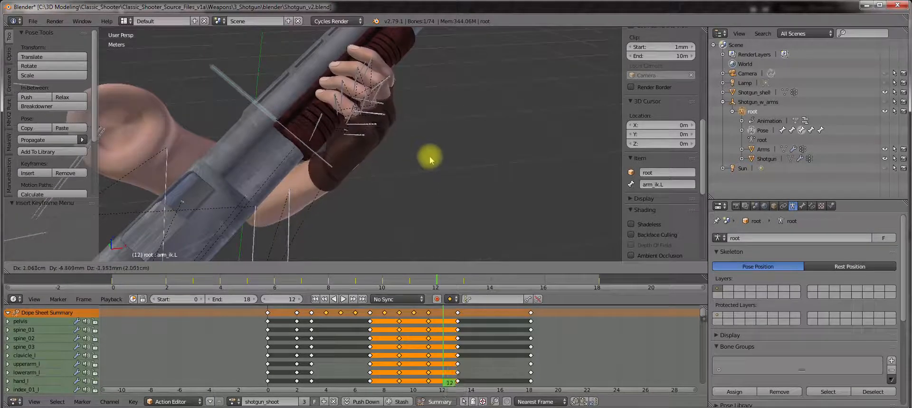
left_click(429, 156)
middle_click_drag(429, 156, 555, 121)
key("g")
left_click(478, 122)
key("g")
left_click(425, 163)
key("g")
left_click(442, 171)
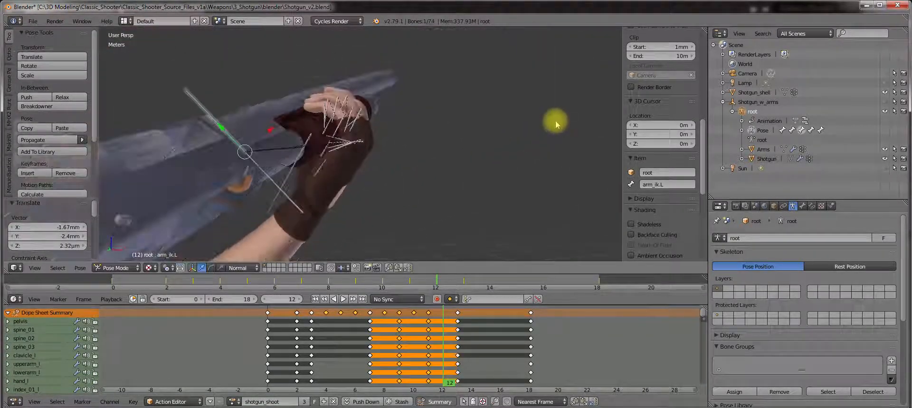
Nudge arm_ik.L at frame 12 by about -0.34, 0.6 and -1.17 mm in X, Y and Z, and keyframe the selected bone
key("g")
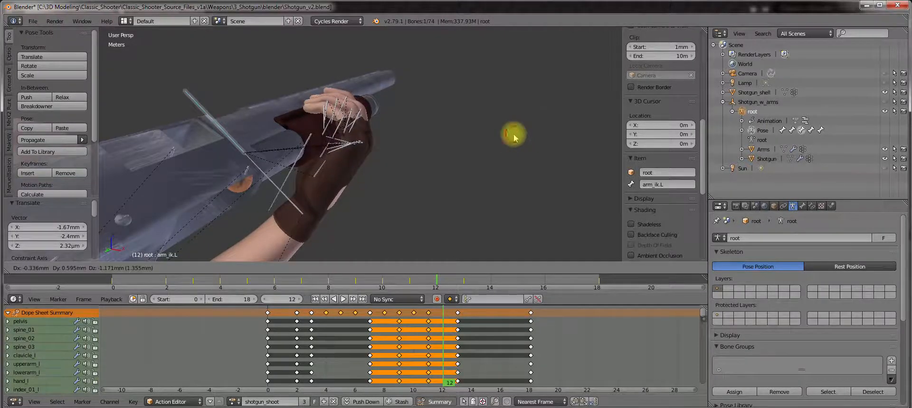
left_click(514, 136)
key("i")
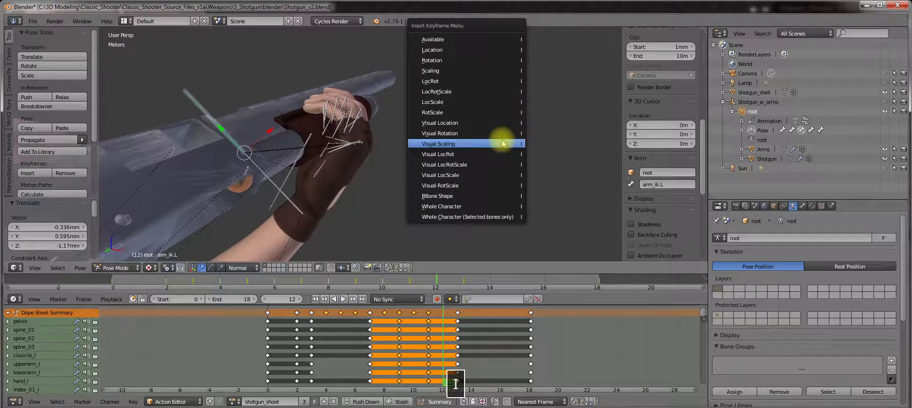
left_click(488, 217)
At frame 14, move arm_ik.L about -1.94 cm in X, 6.04 mm in Y and 1.3 cm in Z
key("alt+a")
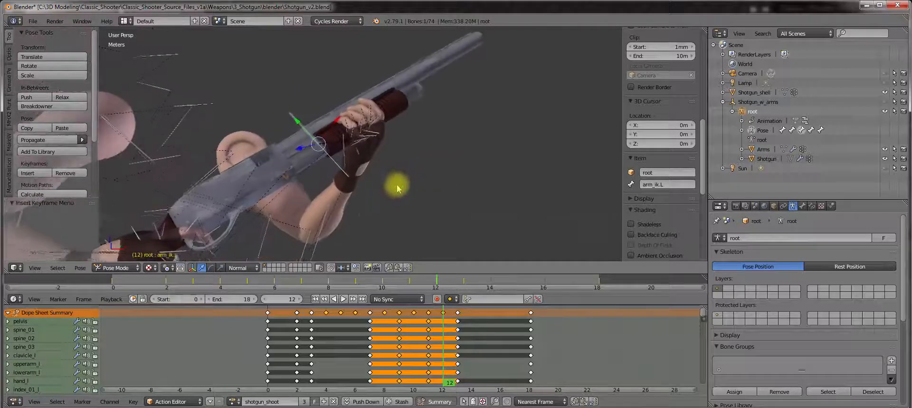
left_click_drag(448, 328, 468, 328)
scroll(421, 179, "up", 4)
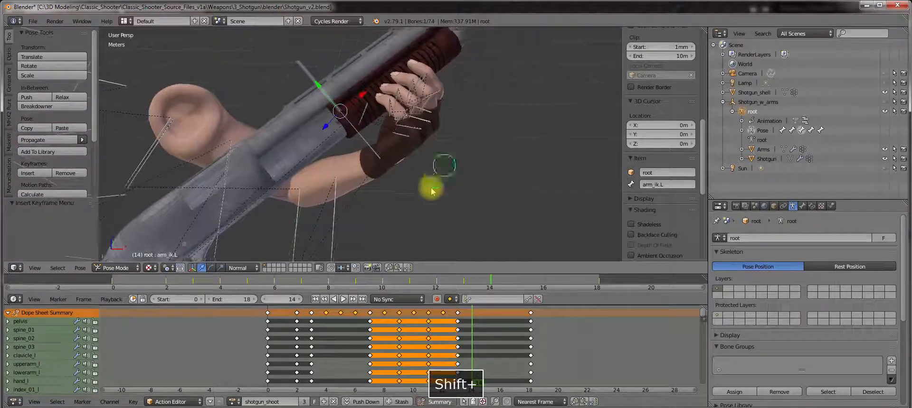
middle_click_drag(432, 192, 430, 189, "shift")
key("g")
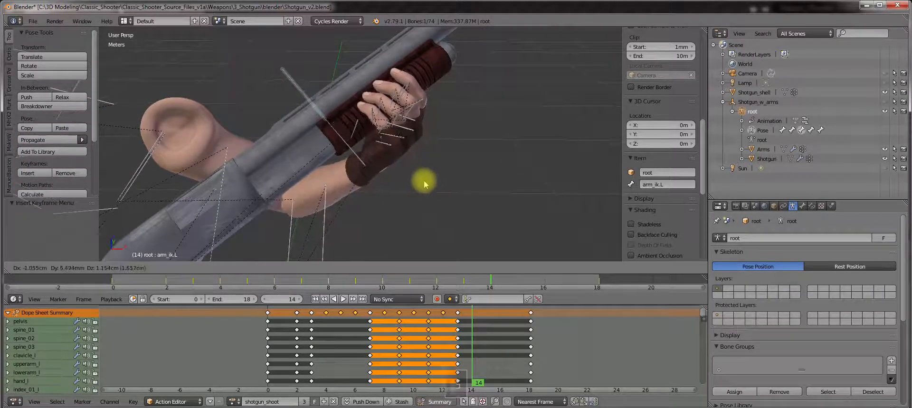
left_click(419, 181)
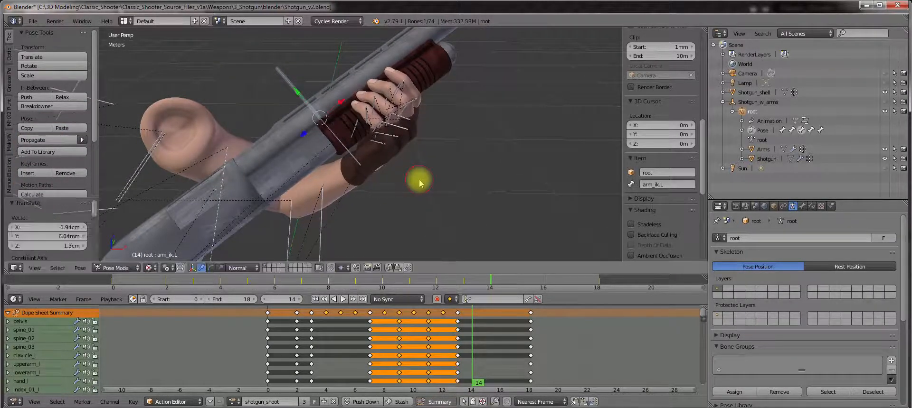
Shift arm_ik.L at frame 14 by about -0.71, 0.31 and 1.42 mm in X, Y and Z, and keyframe the selected bone
middle_click_drag(418, 179, 483, 136)
key("g")
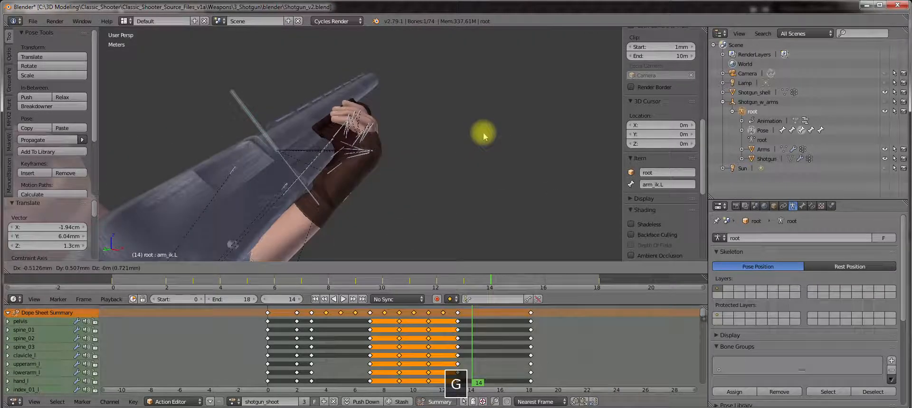
right_click(482, 133)
key("i")
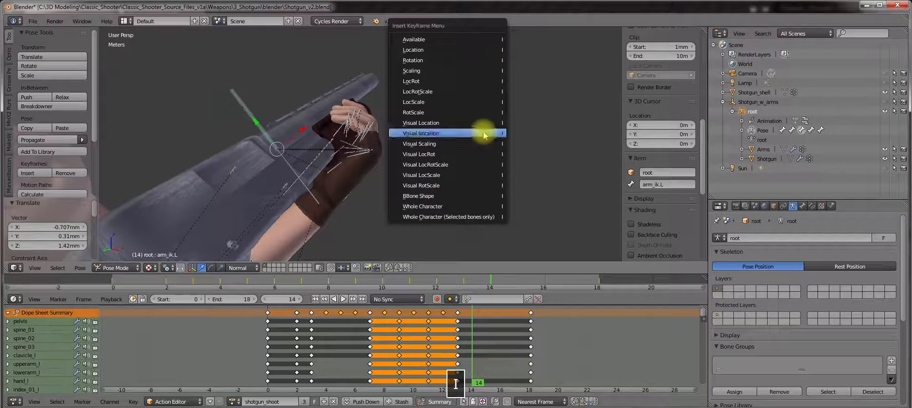
left_click(462, 217)
At frame 15, move arm_ik.L about 5.52, 1.51 and 5.61 mm in X, Y and Z, and keyframe the selected bone
left_click(484, 324)
middle_click_drag(466, 186, 523, 238)
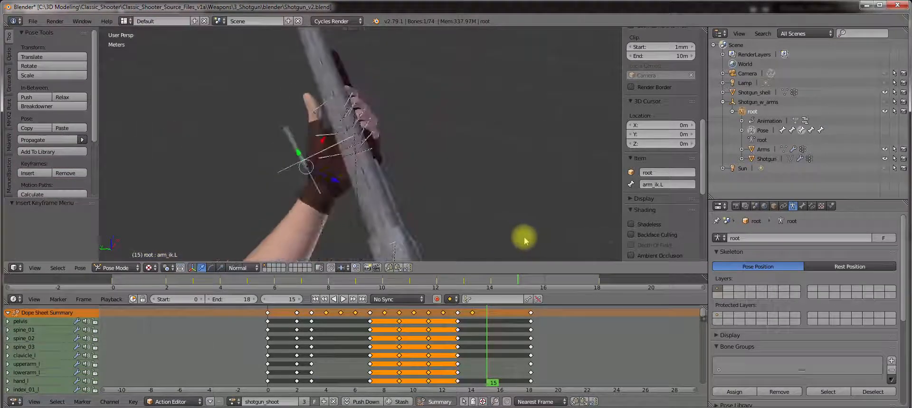
key("g")
left_click(489, 202)
middle_click_drag(489, 197, 541, 185)
key("g")
key("g")
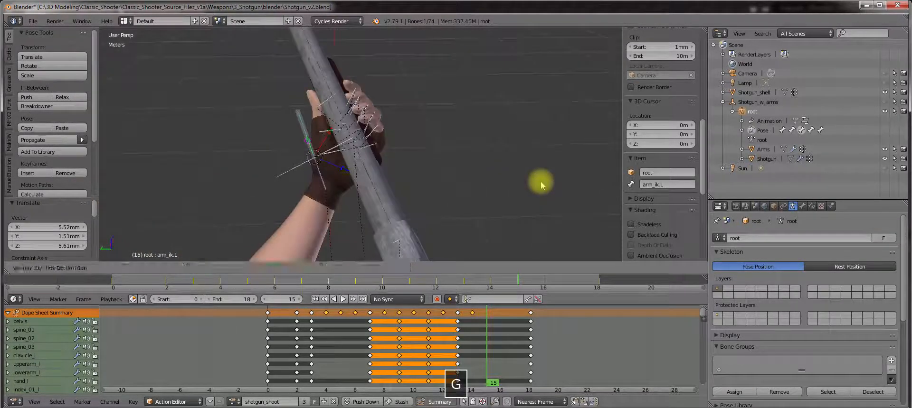
right_click(542, 186)
key("i")
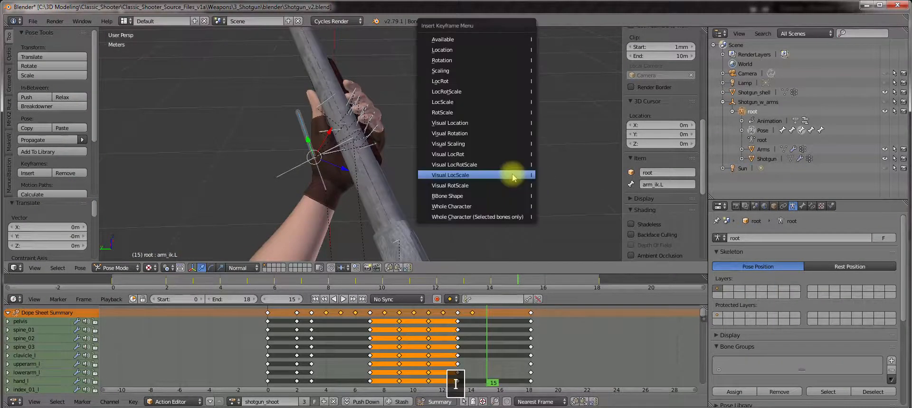
left_click(512, 216)
At frame 16, move arm_ik.L about 2.24 mm in X, -1.4 cm in Y and 1.97 mm in Z
left_click(495, 319)
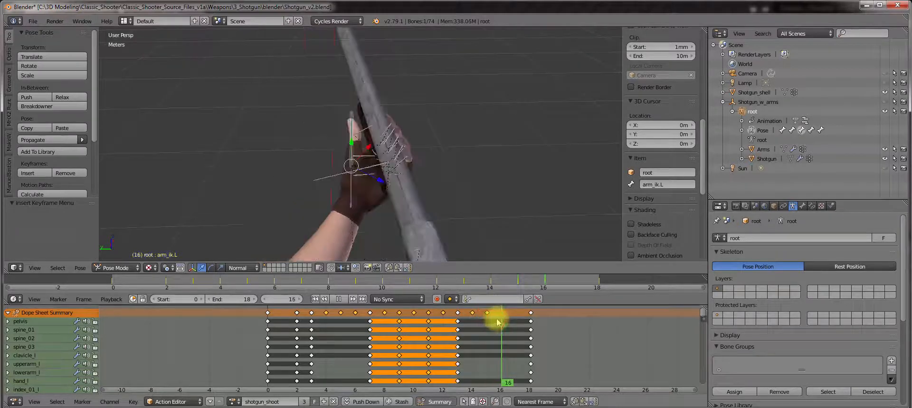
key("g")
left_click(482, 180)
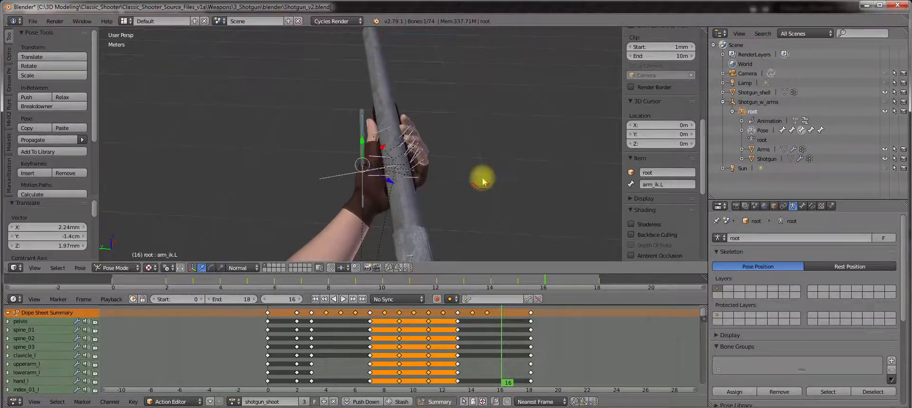
Shift arm_ik.L at frame 16 by about 6.74 mm, -0.72 mm and -1.63 cm in X, Y and Z, and keyframe the selected bone
middle_click_drag(482, 176, 384, 94)
key("g")
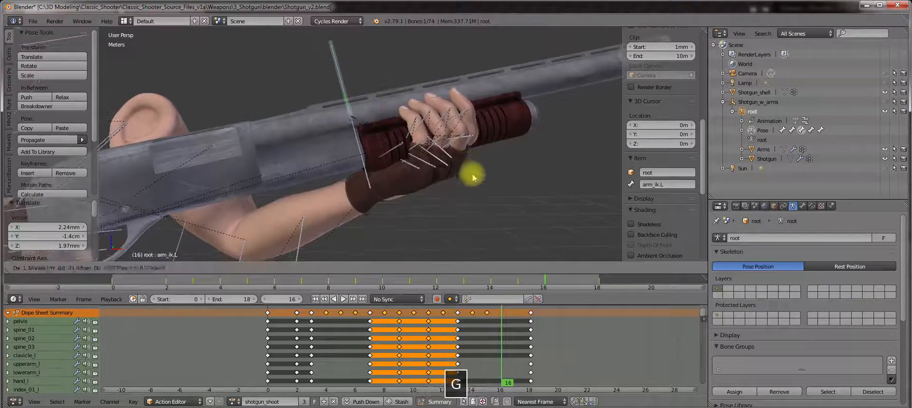
left_click(490, 183)
middle_click_drag(504, 176, 480, 190)
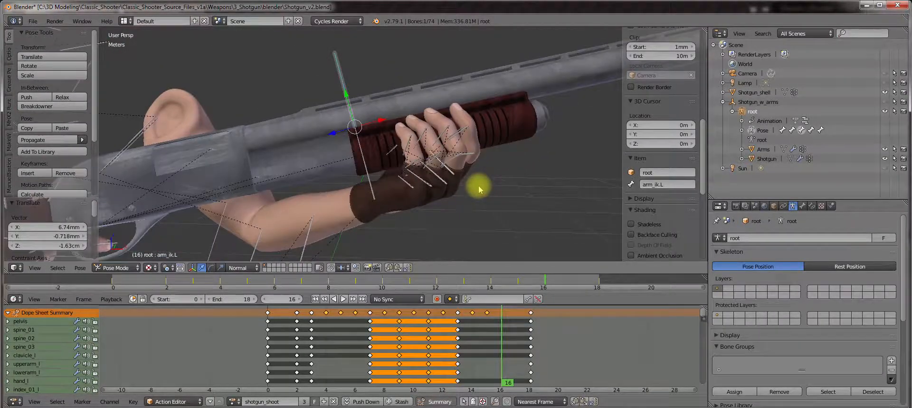
key("i")
left_click(480, 212)
At frame 17, move arm_ik.L about 1.94 mm, -0.74 mm and -1.12 cm in X, Y and Z, and keyframe the selected bone
key("alt+a")
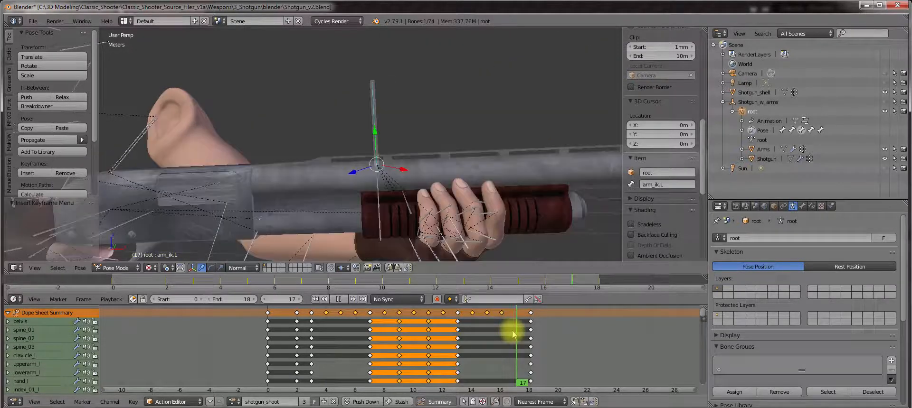
middle_click_drag(488, 197, 488, 156, "shift")
key("g")
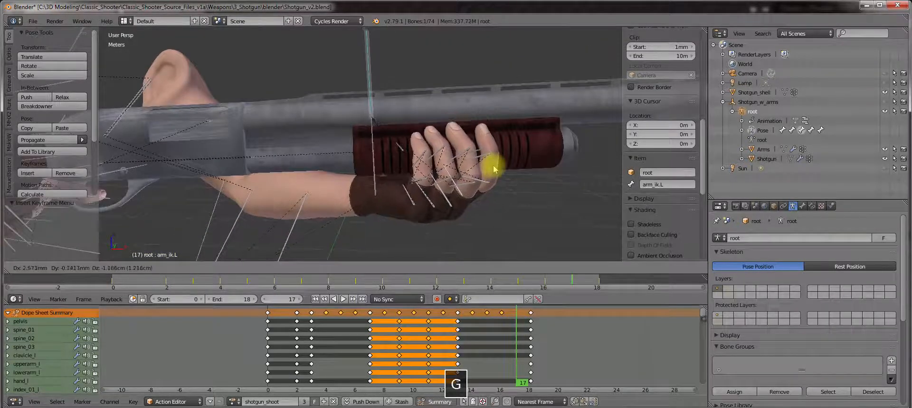
left_click(492, 167)
scroll(521, 215, "down", 1)
key("g")
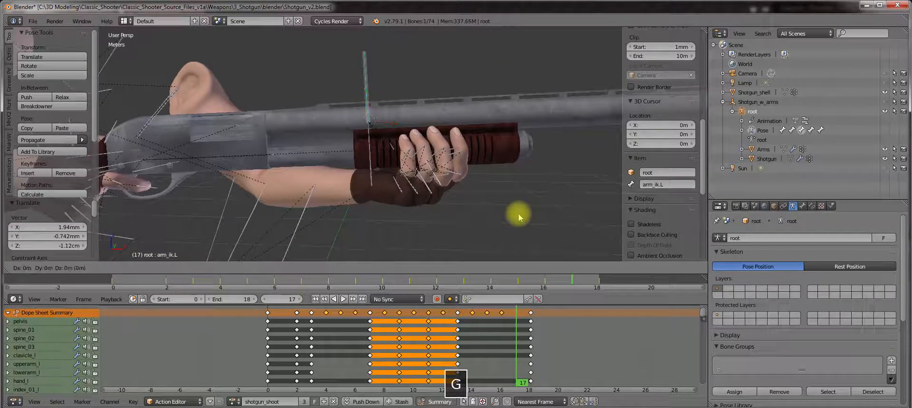
right_click(518, 217)
key("i")
left_click(519, 209)
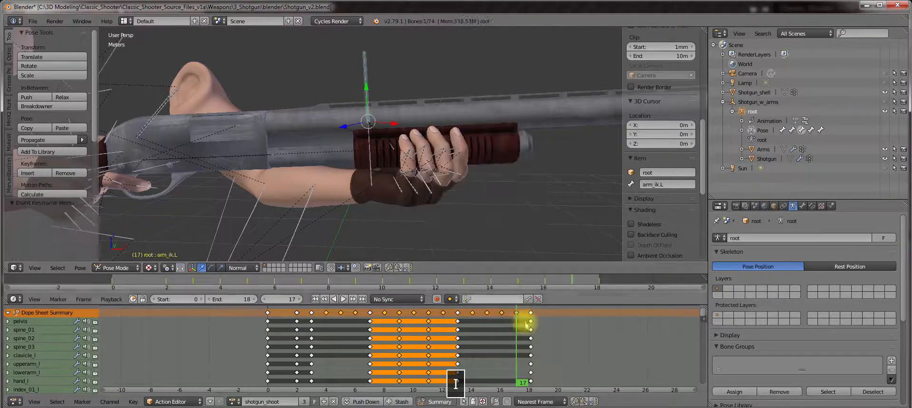
Play and scrub through the shotgun_shoot action back to frame 0, examining the left hand's grip on the forend and the overall recoil and pump motion
key("alt+a")
scroll(445, 169, "down", 4)
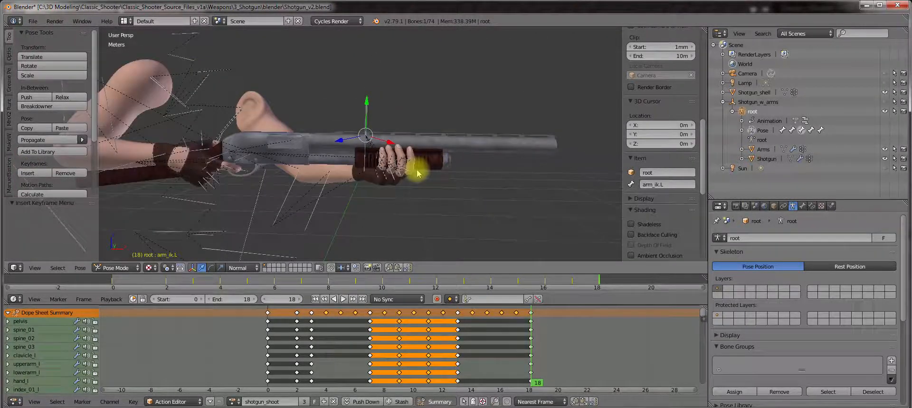
middle_click_drag(417, 172, 477, 247)
key("alt+a")
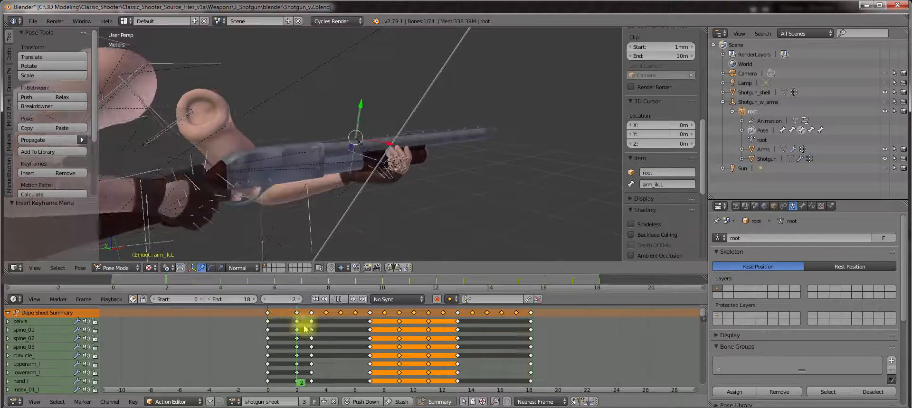
mouse_move(418, 341)
left_mouse_down()
mouse_move(522, 341)
mouse_move(277, 323)
mouse_move(285, 328)
left_mouse_up()
mouse_move(341, 333)
left_mouse_down()
mouse_move(418, 326)
mouse_move(510, 335)
mouse_move(296, 321)
mouse_move(268, 330)
left_mouse_up()
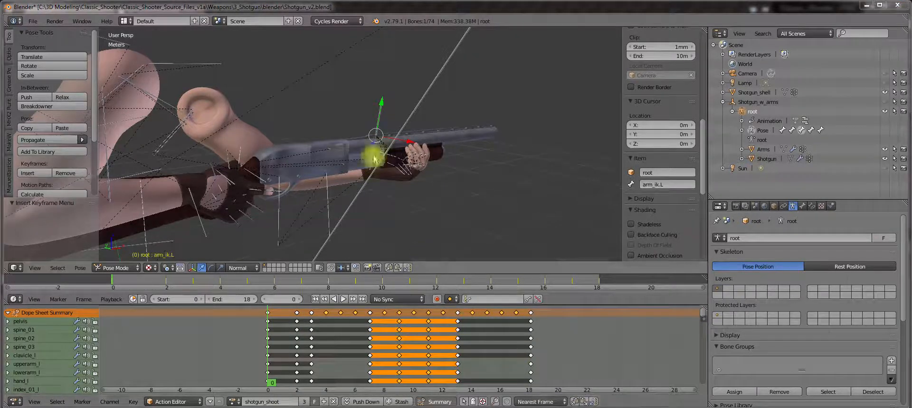
middle_click_drag(423, 197, 394, 205)
scroll(394, 206, "down", 3)
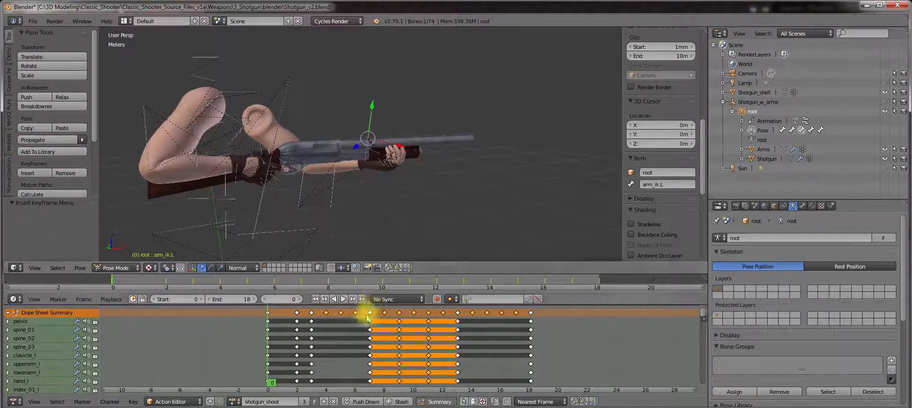
Go to frame 3 and select all of the action's keyframes at that frame
left_click(371, 317)
left_click_drag(370, 317, 317, 330)
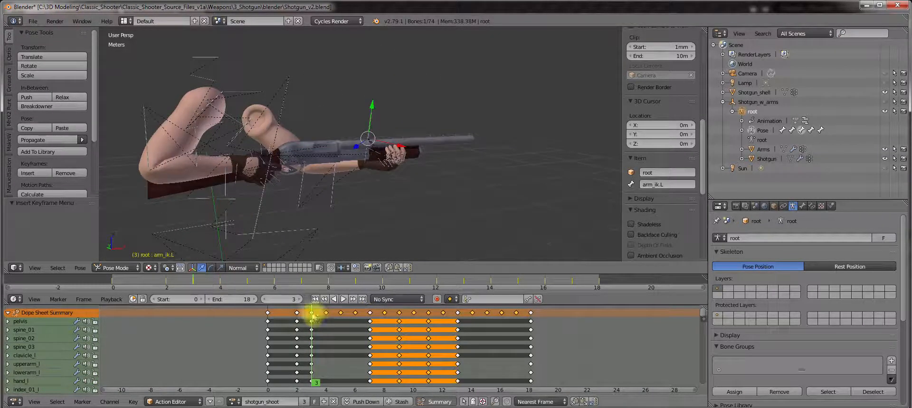
right_click(312, 316)
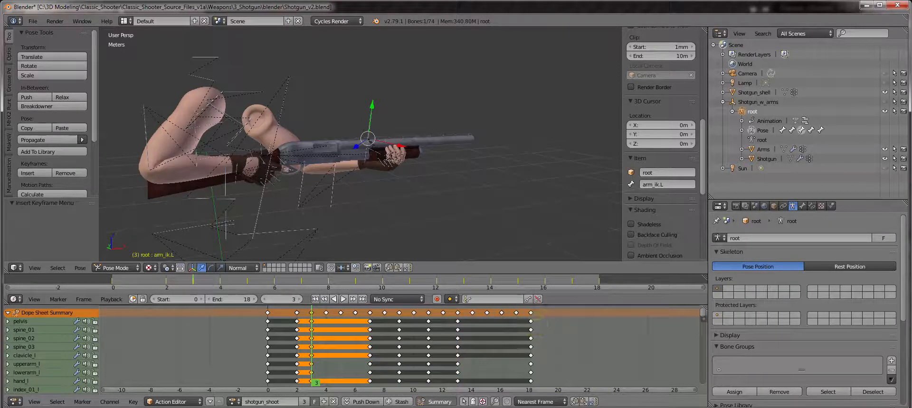
Save the project as a new version named Shotgun_v2a.blend in the same folder
right_click(532, 314)
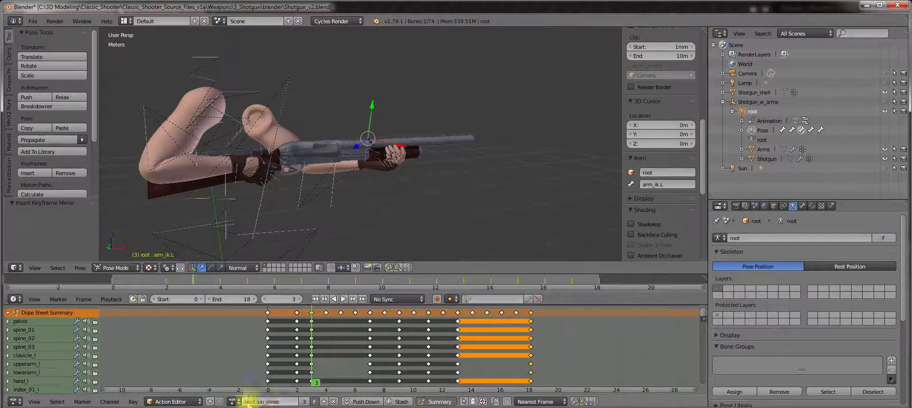
left_click(32, 21)
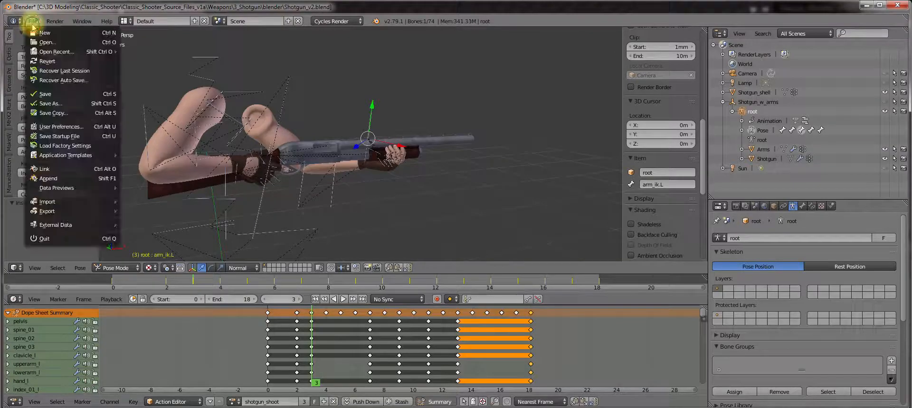
mouse_move(54, 21)
left_click(43, 100)
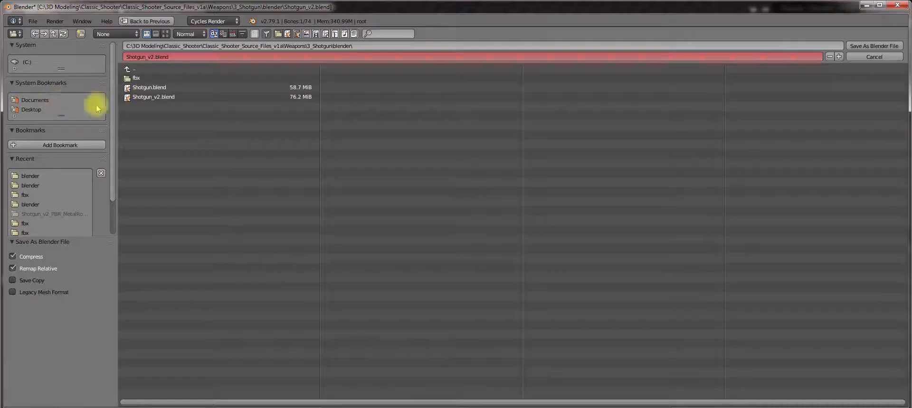
left_click(153, 57)
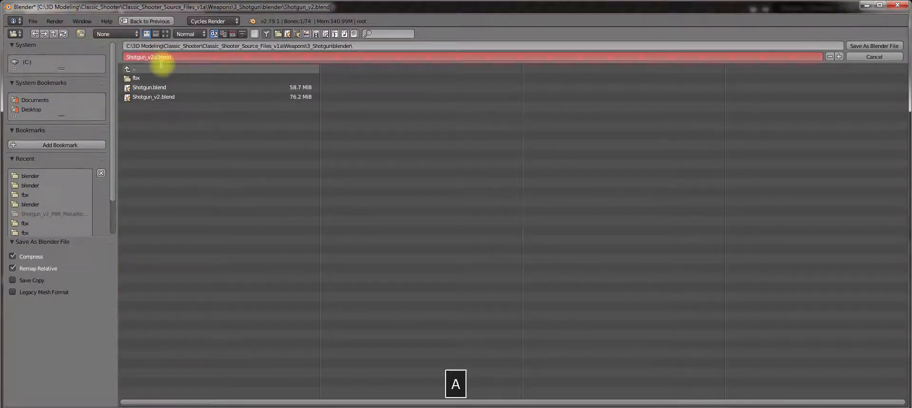
key("Return")
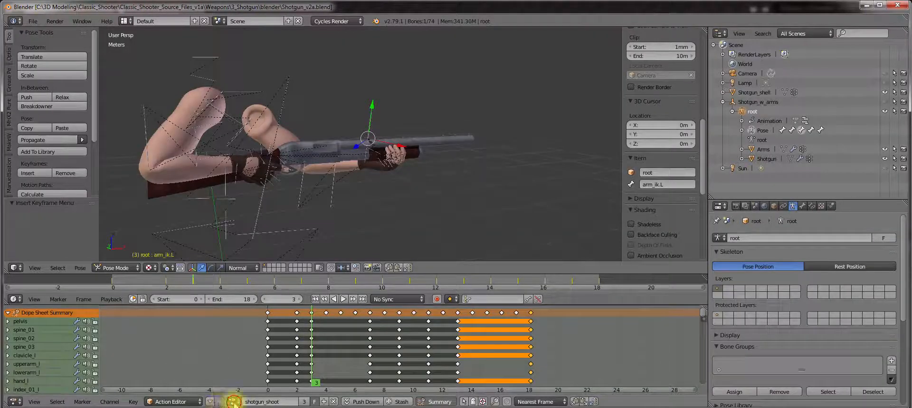
Switch to the shotgun_reload_4 action and scrub to frame 4, examining the pose where the pump starts
left_click(233, 403)
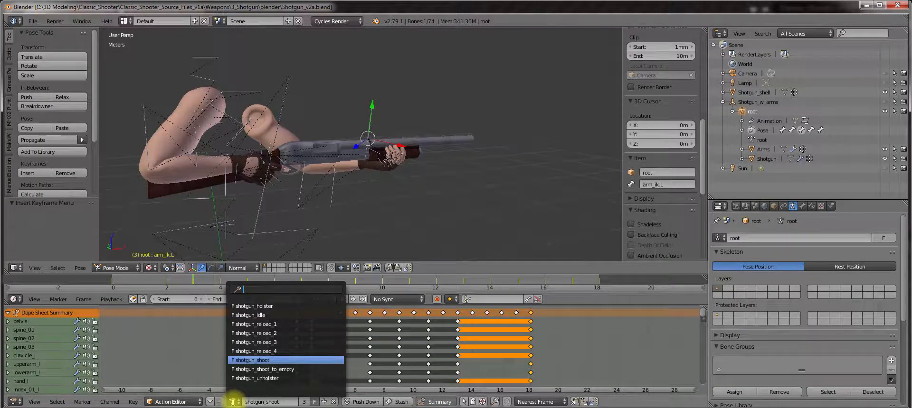
left_click(268, 350)
left_click_drag(294, 331, 331, 332)
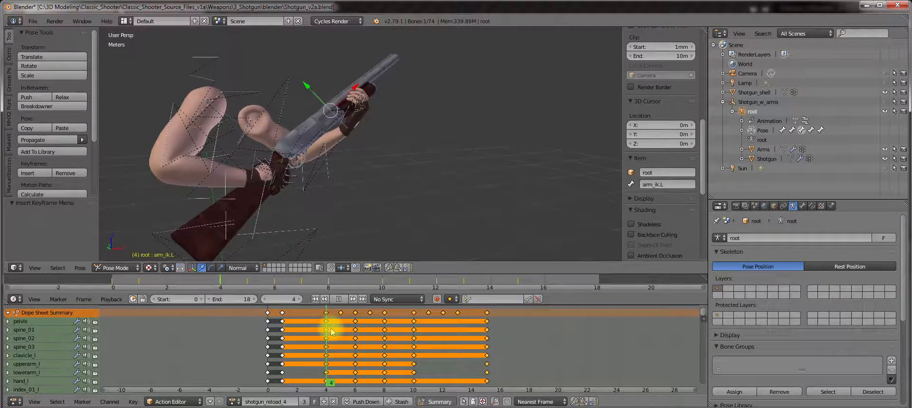
Return to the shotgun_shoot action and copy all of its keyframes from frame 7 to frame 18
left_click(234, 402)
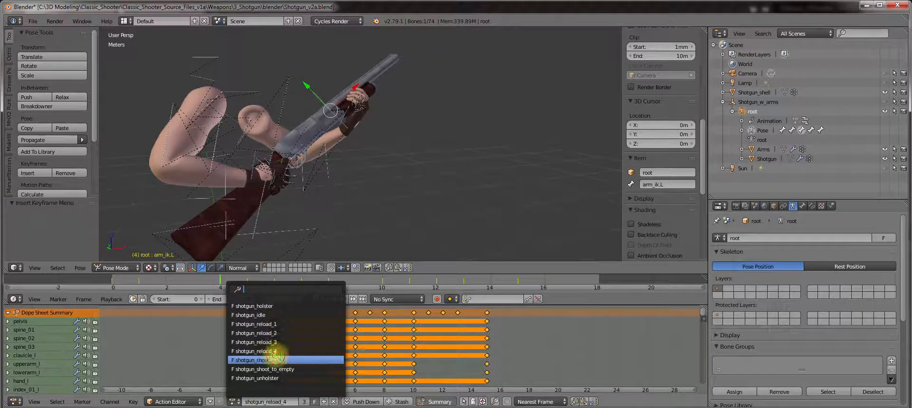
left_click(266, 360)
left_click_drag(315, 325, 376, 314)
left_click(531, 317, "ctrl+shift")
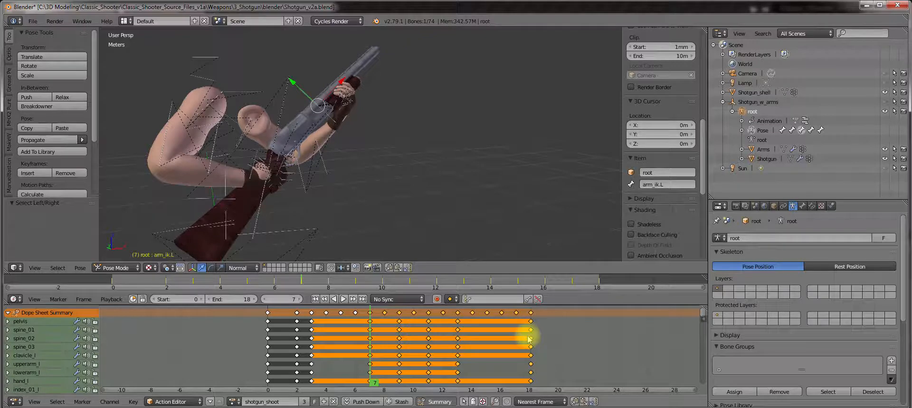
key("ctrl+c")
Paste the copied pump keyframes into the shotgun_reload_4 action, starting at frame 4
left_click(234, 401)
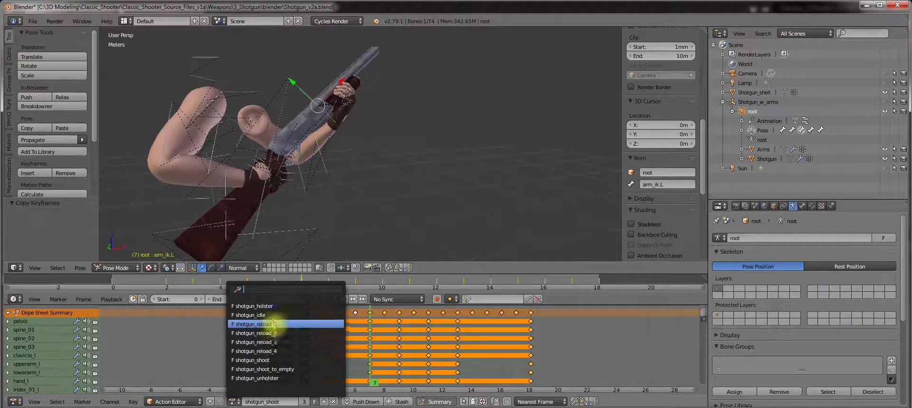
left_click(273, 352)
left_click(328, 315)
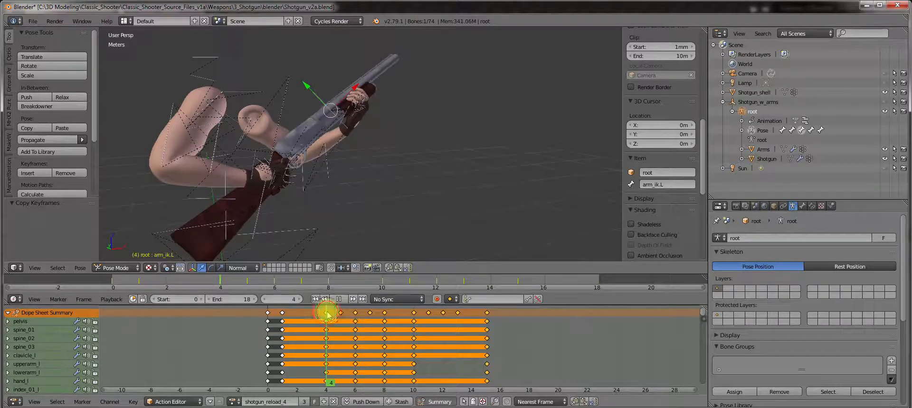
right_click(327, 315)
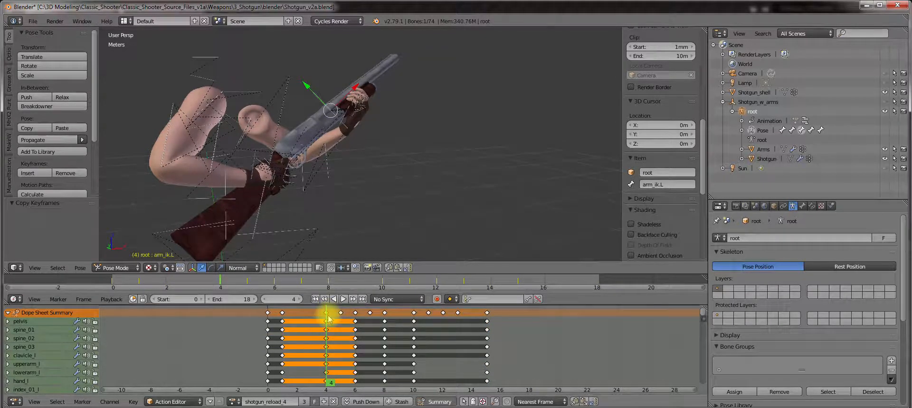
key("ctrl+v")
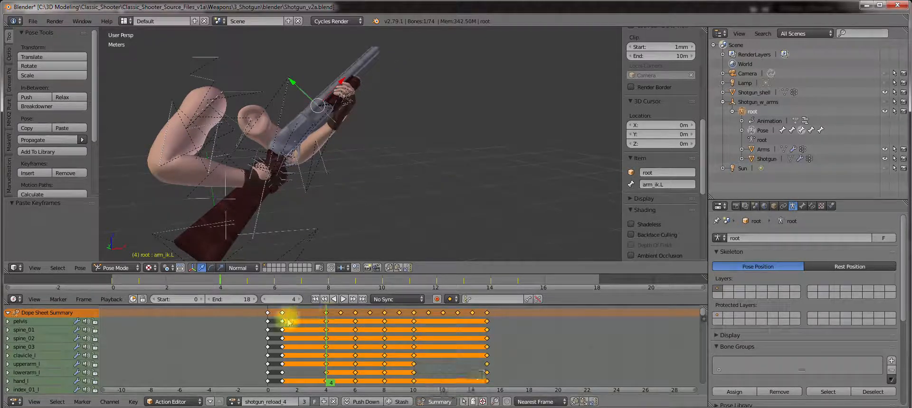
Play and scrub the pump in shotgun_reload_4, and compare it with the same motion in shotgun_shoot
key("alt+a")
left_click_drag(424, 330, 386, 319)
left_click(234, 402)
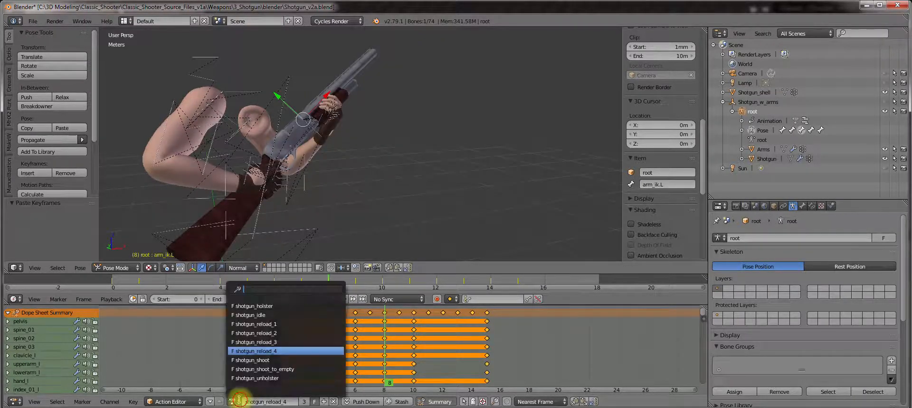
left_click(286, 360)
left_click_drag(372, 332, 403, 338)
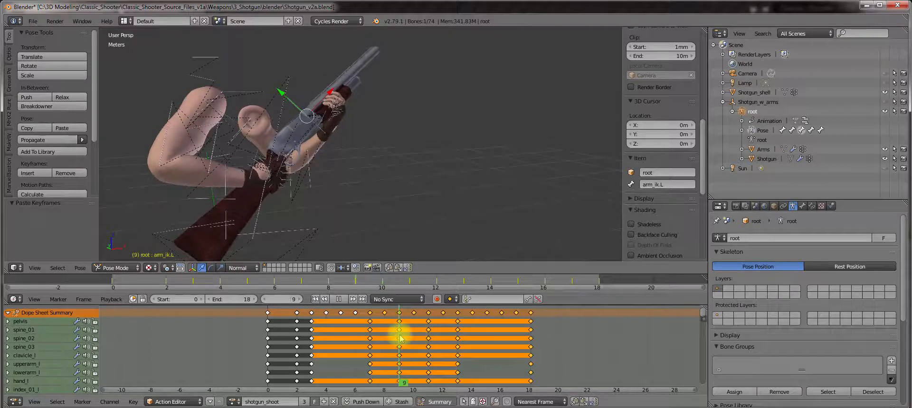
key("a")
left_click_drag(383, 331, 467, 356)
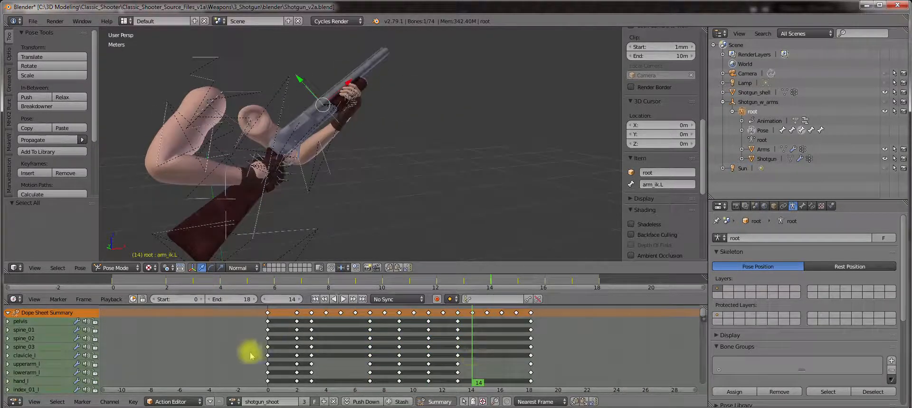
At frame 7 of shotgun_shoot, select the keyframes from frame 7 to frame 18 and copy them
left_click(369, 315)
right_click(402, 317)
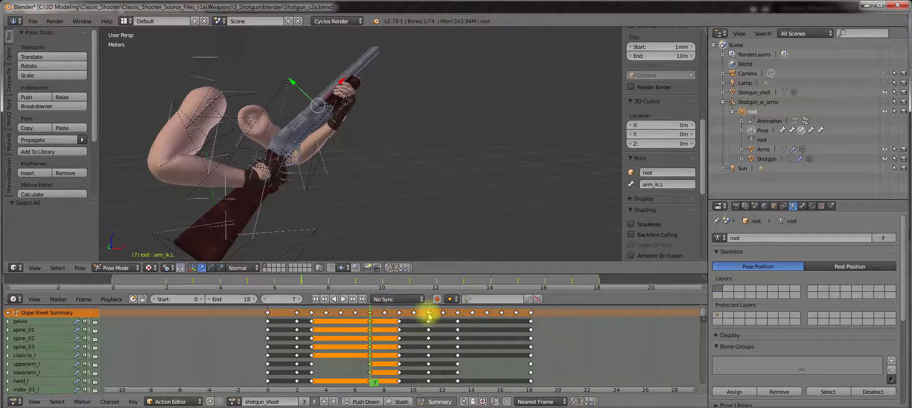
right_click(531, 314, "ctrl+shift")
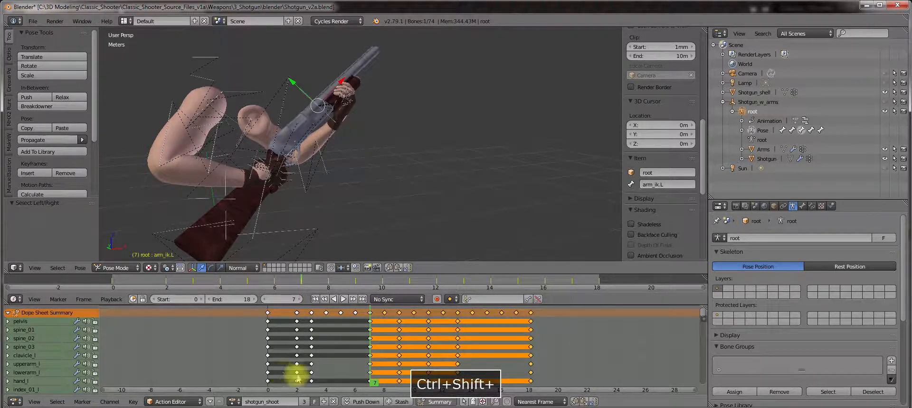
right_click(372, 318, "shift")
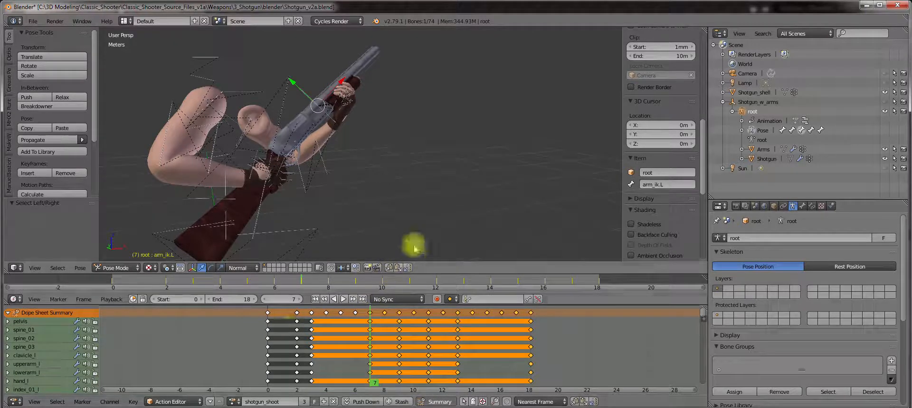
key("ctrl+c")
Switch to shotgun_reload_4 and paste the newly copied keyframes at frame 4
left_click(236, 398)
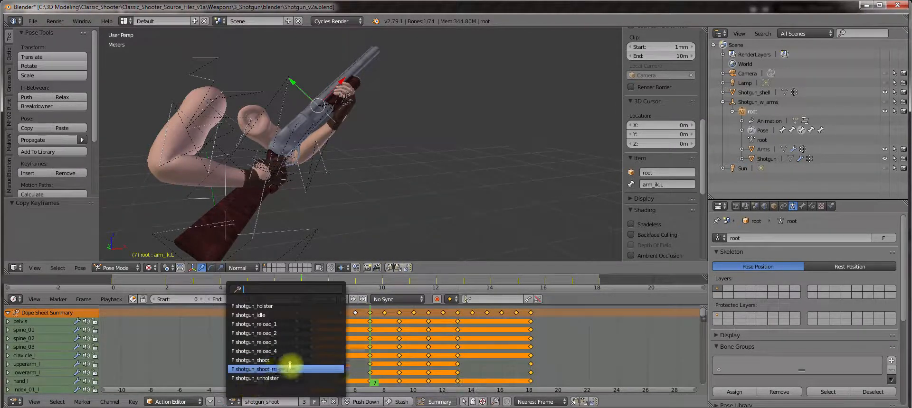
left_click(287, 354)
left_click(330, 317)
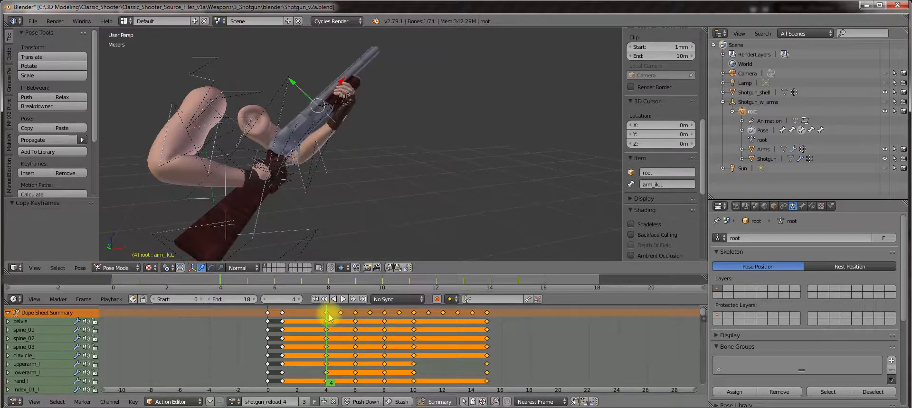
key("ctrl+v")
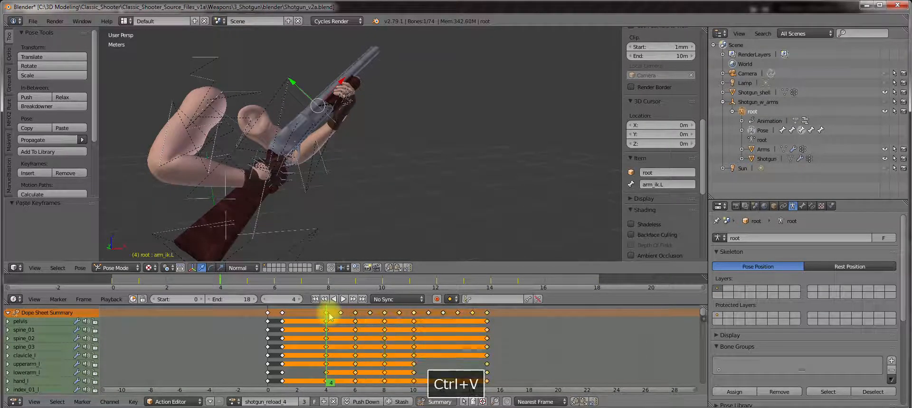
Examine the left hand against the forend at frame 7 and look through the bone channels' keyframes in shotgun_reload_4
left_click_drag(330, 318, 371, 321)
scroll(358, 192, "up", 3)
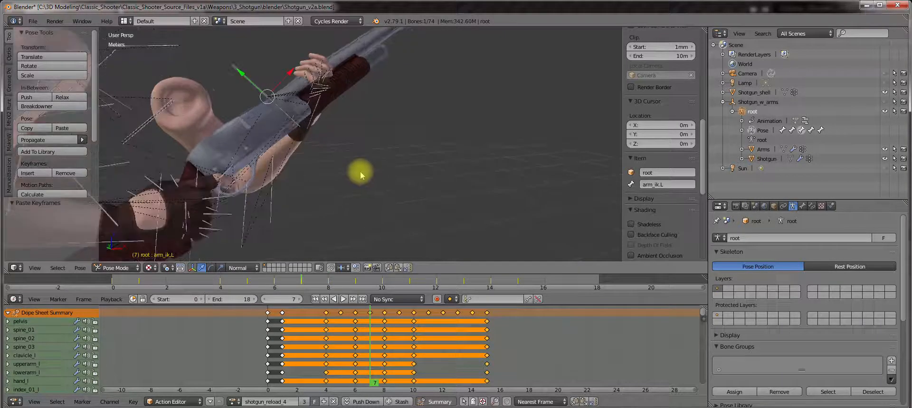
middle_click_drag(361, 175, 381, 202, "shift")
scroll(485, 342, "down", 2)
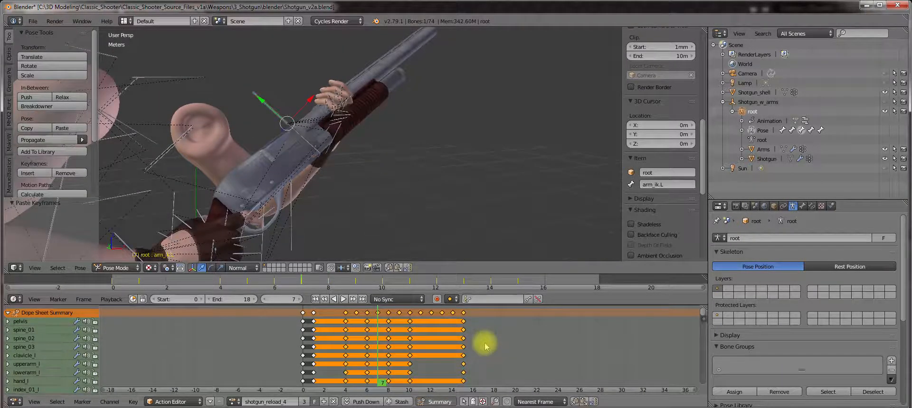
scroll(485, 342, "up", 3)
left_click_drag(704, 314, 711, 299)
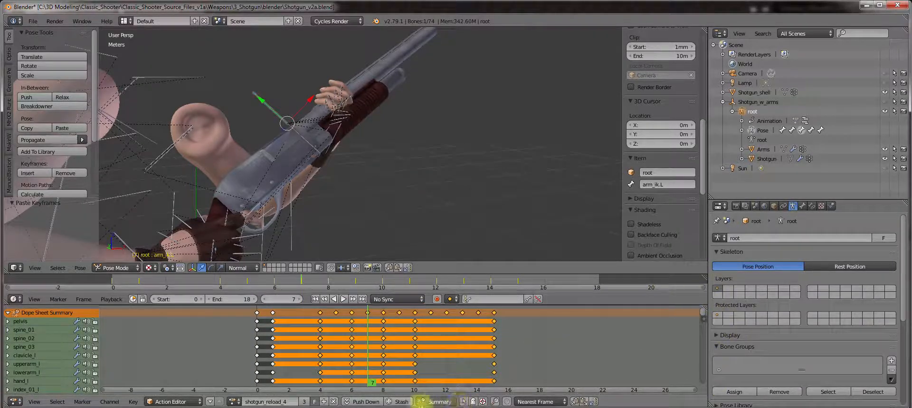
left_click_drag(704, 313, 484, 370)
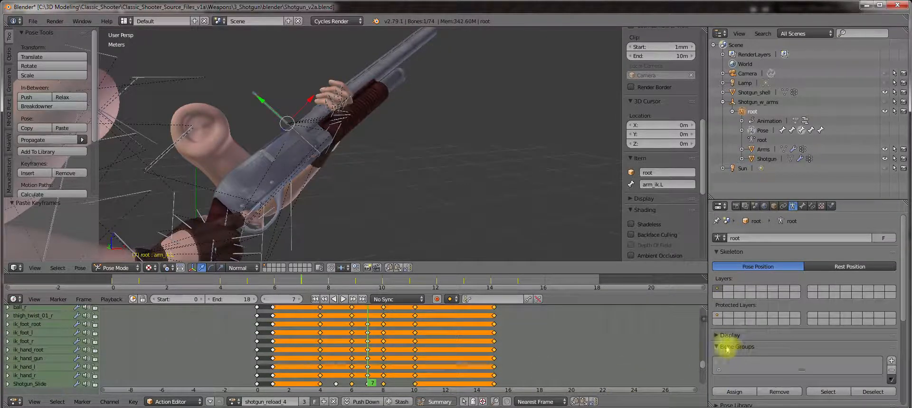
left_click_drag(698, 367, 702, 365)
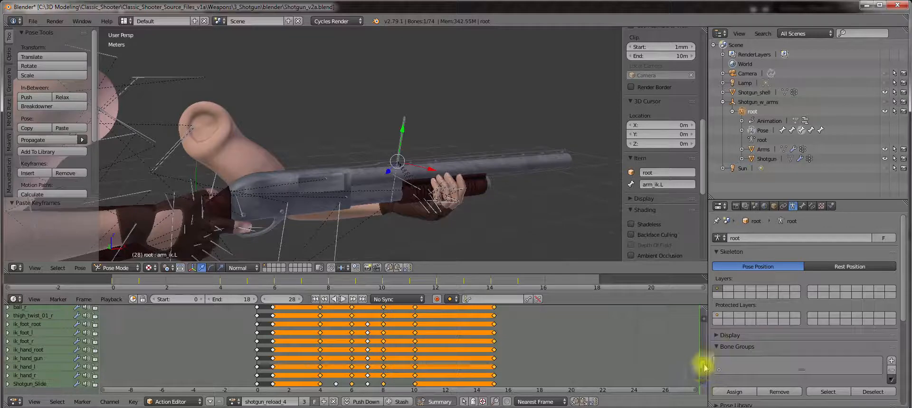
scroll(702, 363, "down", 5)
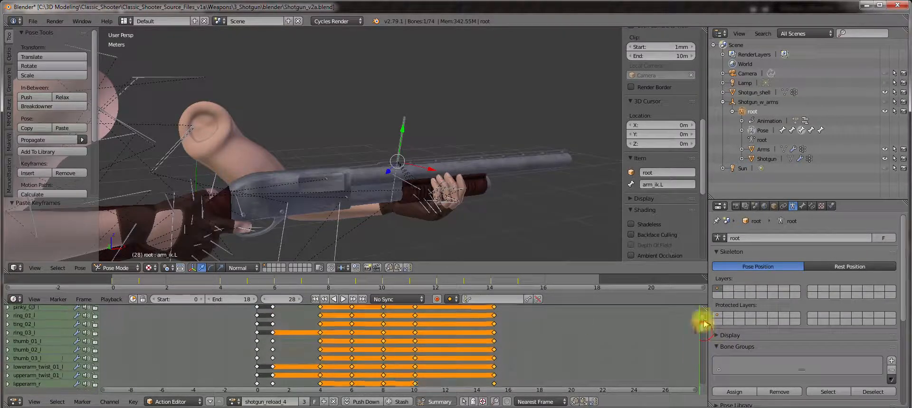
scroll(700, 319, "up", 8)
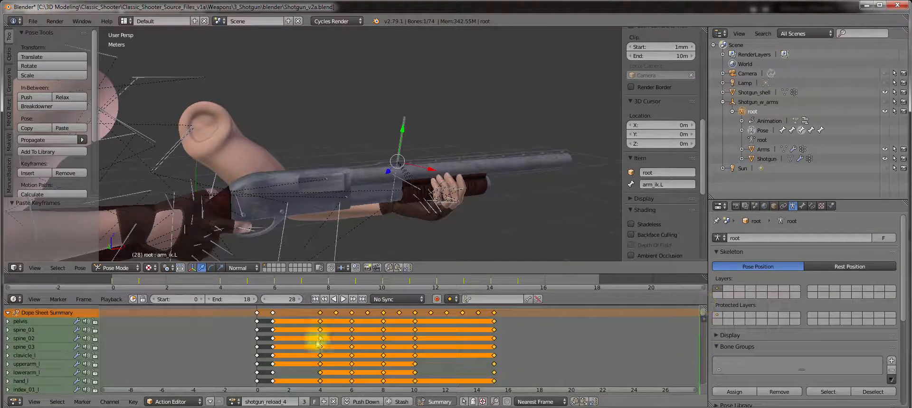
Delete the selected keyframes from frame 4 onward in shotgun_reload_4 and go to frame 4
key("Delete")
left_click(319, 314)
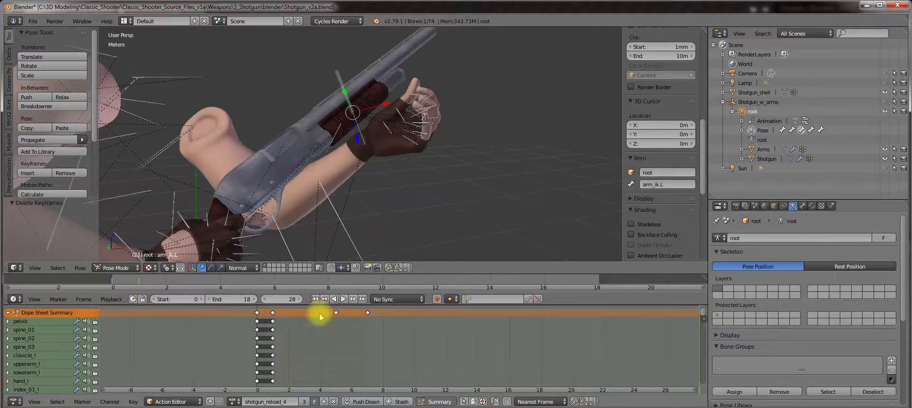
key("alt+a")
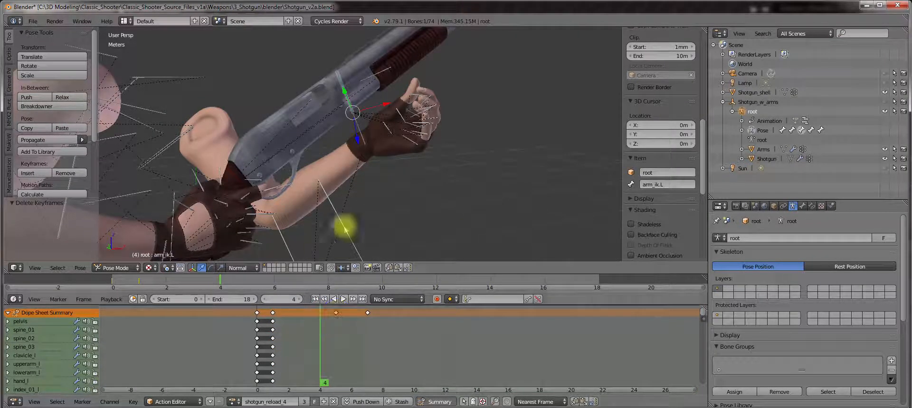
scroll(368, 200, "down", 3)
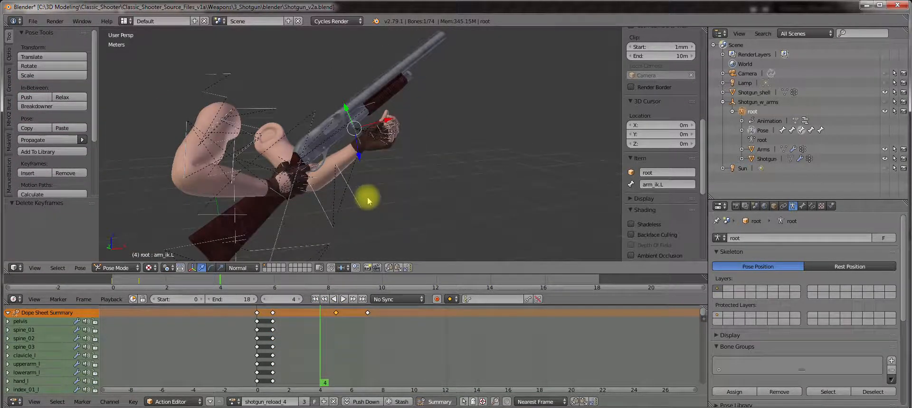
Reveal all hidden bones of the armature and go to the leftover keyframe at frame 5
key("alt+h")
scroll(383, 207, "down", 2)
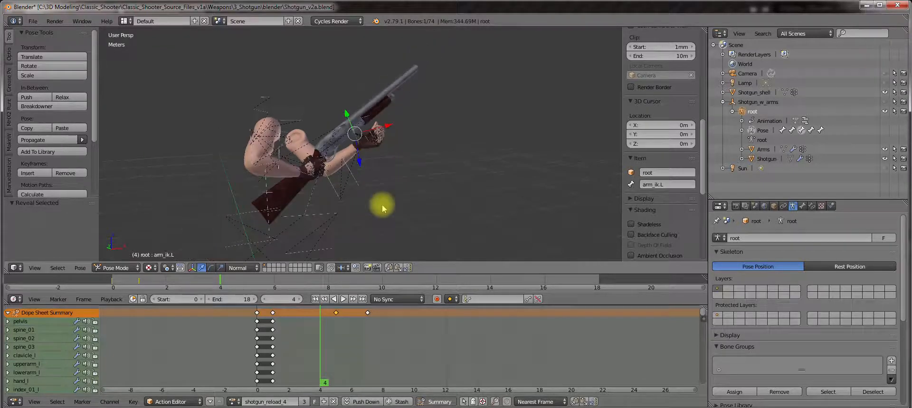
middle_click_drag(383, 208, 332, 254)
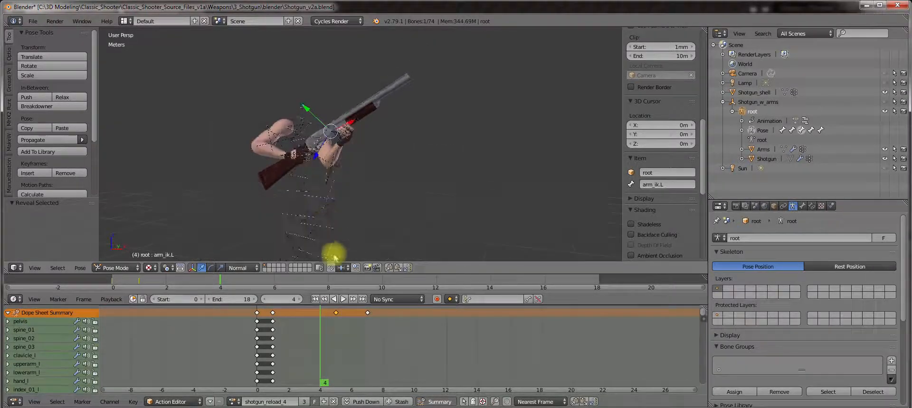
left_click(336, 315)
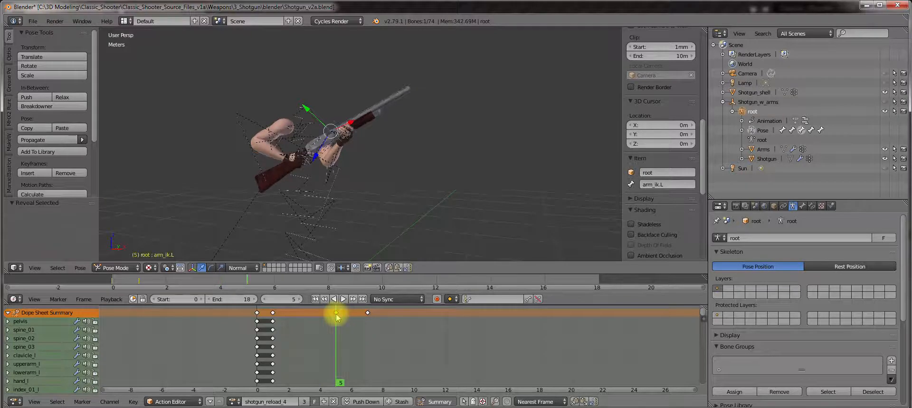
Delete the leftover keyframes at frames 5 and 7 in shotgun_reload_4 and go to frame 4
key("Delete")
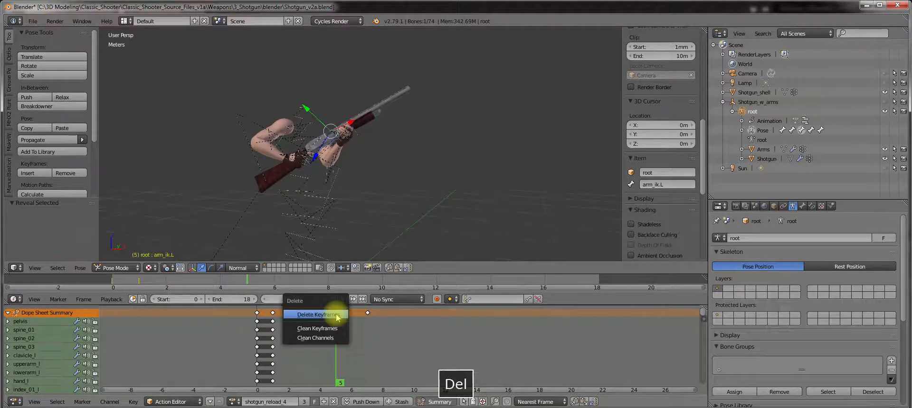
left_click(336, 316)
left_click(367, 316)
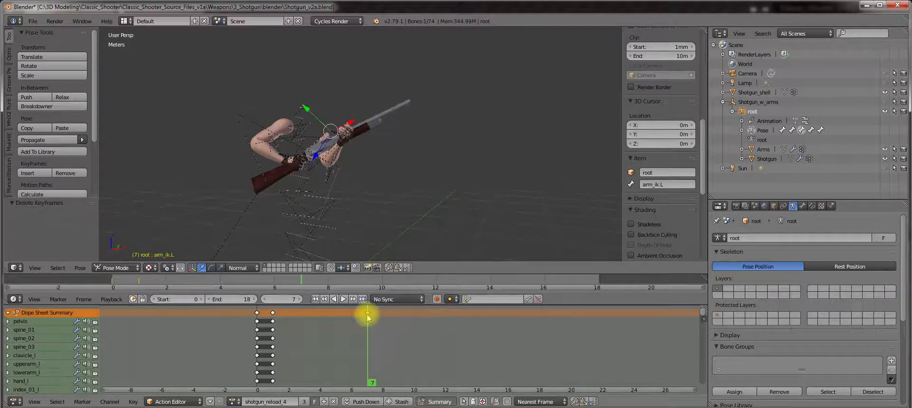
key("Delete")
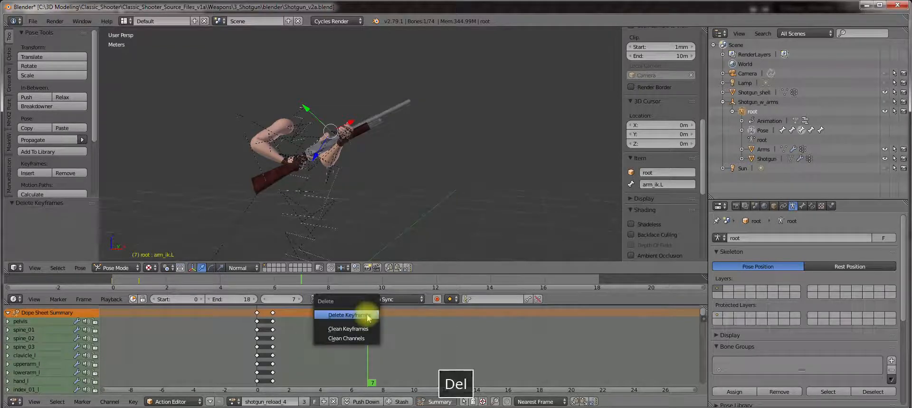
left_click(366, 317)
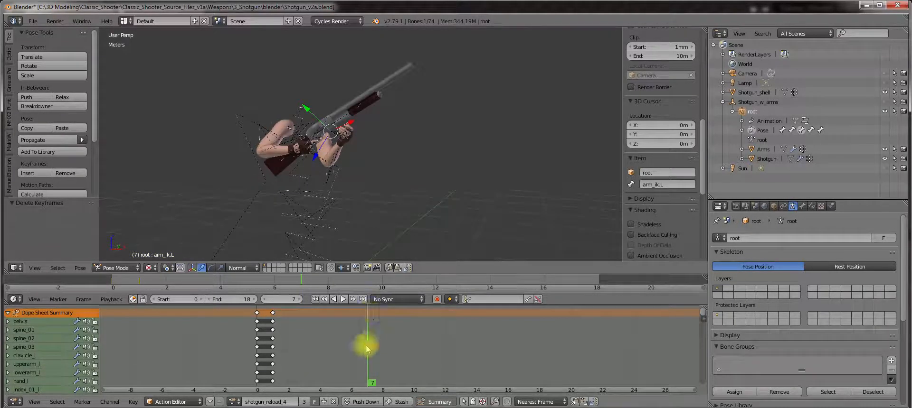
left_click(304, 318)
key("alt+a")
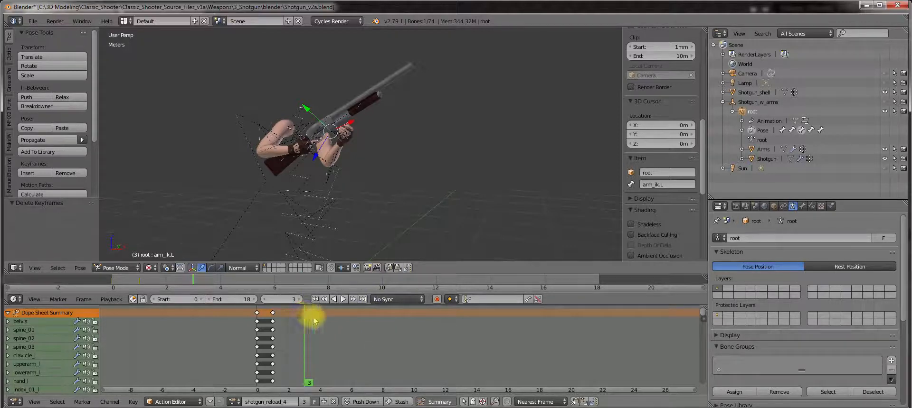
key("alt+a")
key("alt+a")
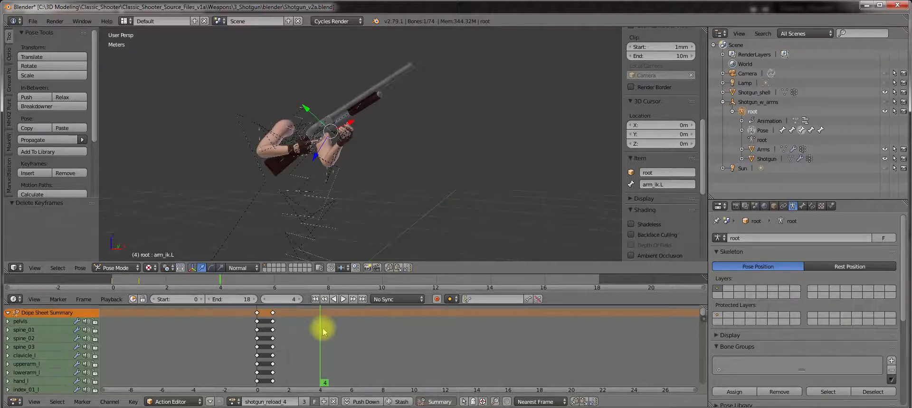
Undo the recent keyframe deletions in shotgun_reload_4, back to the full set of pasted bone keyframes
key("ctrl+z")
key("ctrl+z")
key("ctrl+z")
key("ctrl+z")
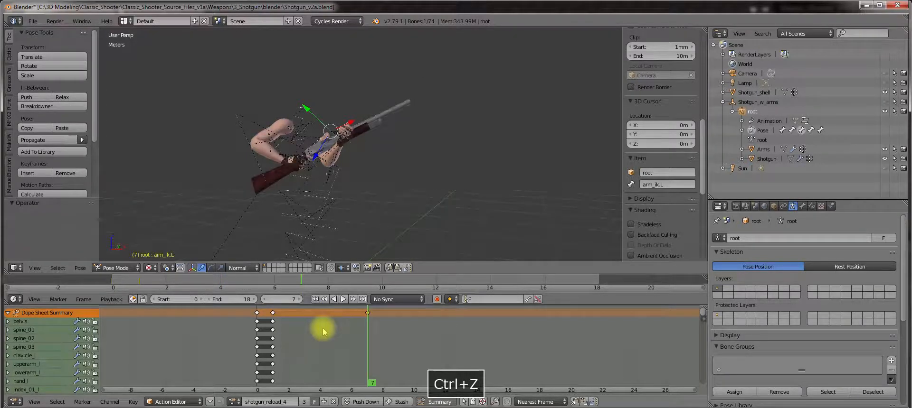
key("ctrl+z")
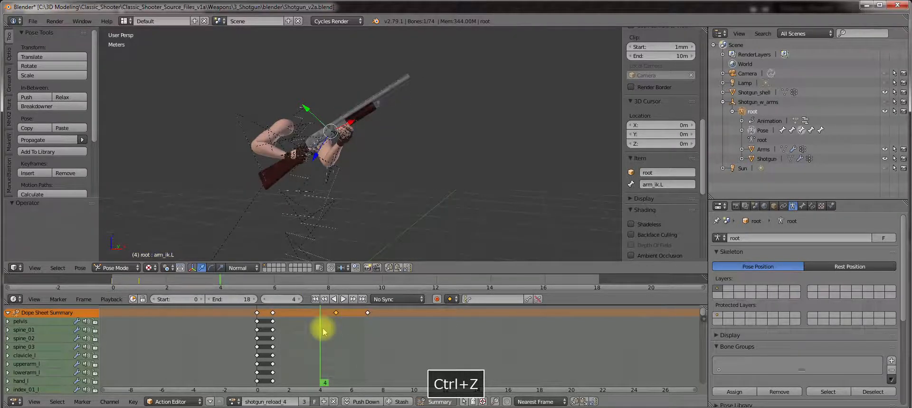
key("ctrl+z")
key("ctrl+z")
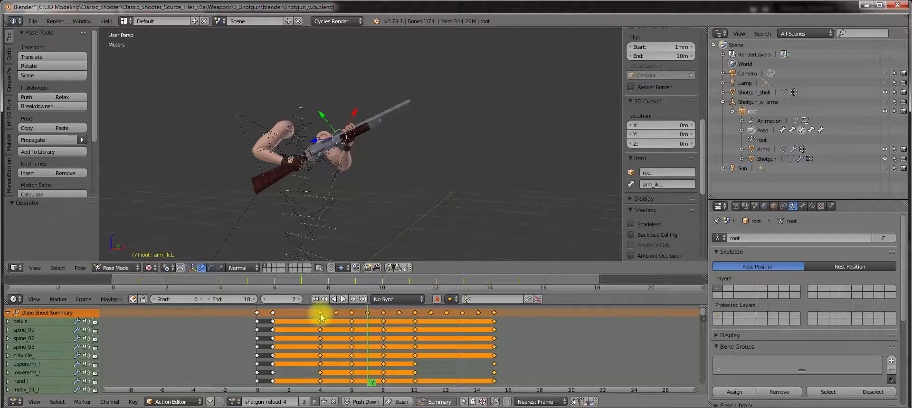
Redo the keyframe deletions after frame 1 in shotgun_reload_4
key("ctrl+shift+z")
key("ctrl+shift+z")
key("ctrl+shift+z")
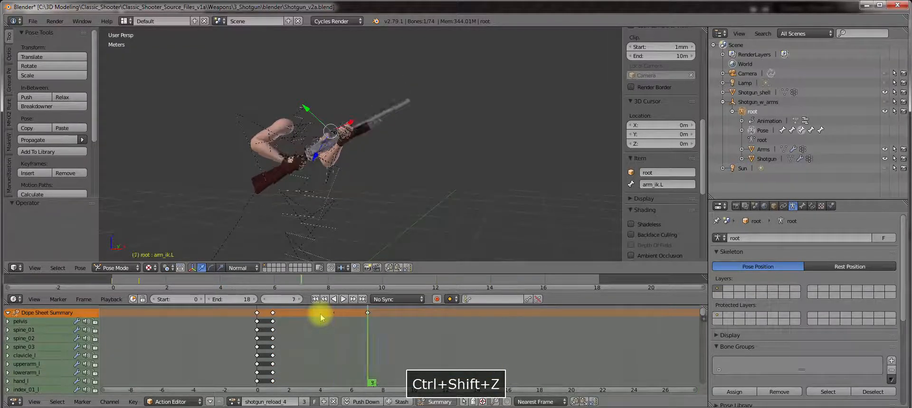
key("ctrl+shift+z")
key("ctrl+shift+z")
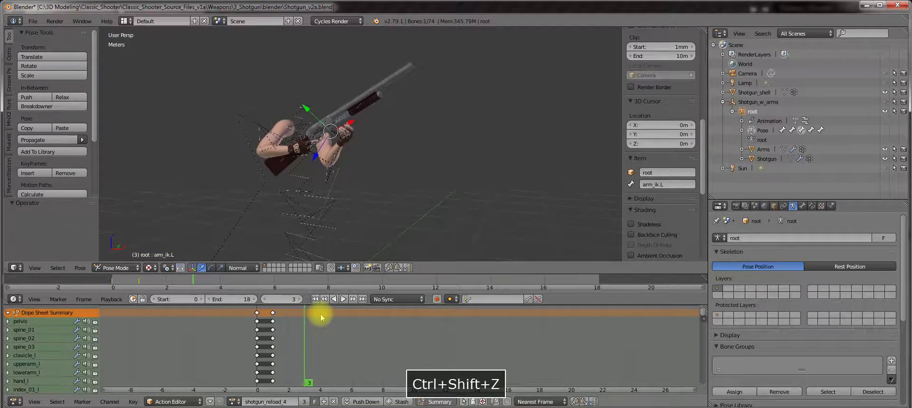
Try to paste the copied keyframes at frame 4 of shotgun_reload_4 and undo the paste
left_click(322, 318)
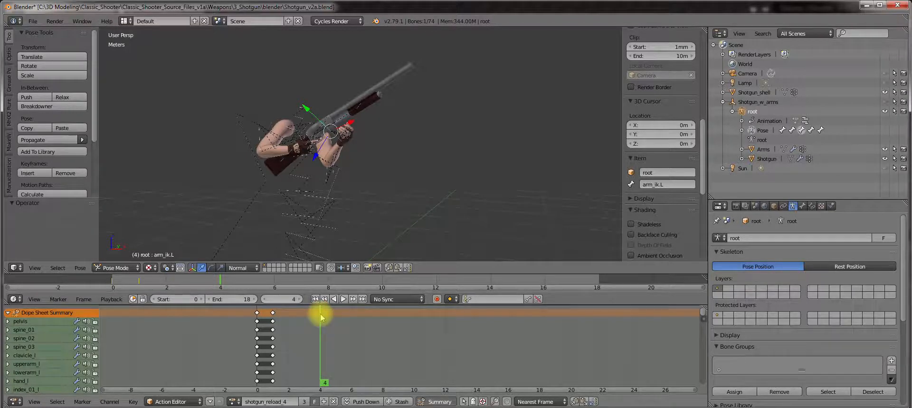
key("ctrl+v")
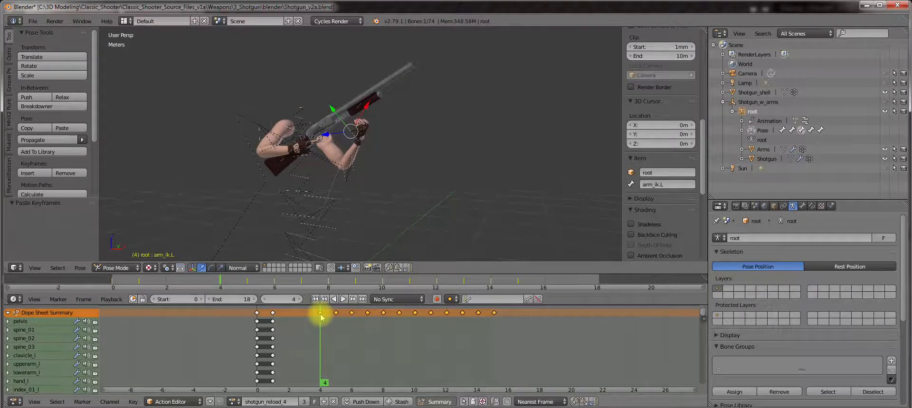
scroll(321, 318, "up", 1)
key("ctrl+z")
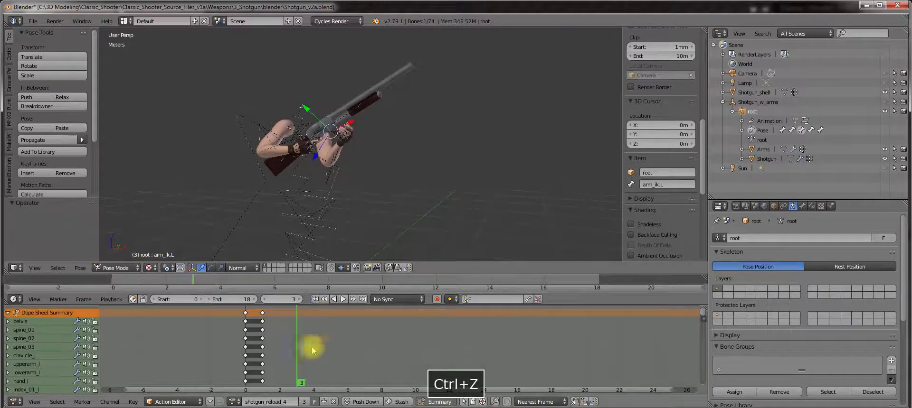
Switch to the shotgun_shoot action and copy its selected keyframes from frame 7 onward
left_click(233, 402)
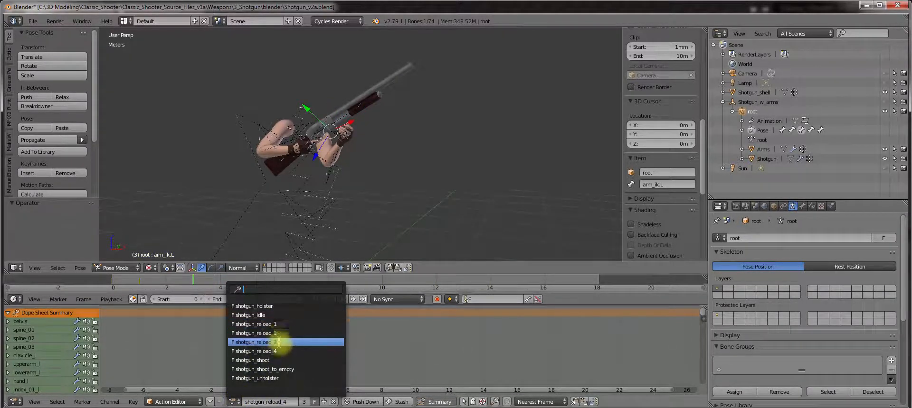
left_click(280, 360)
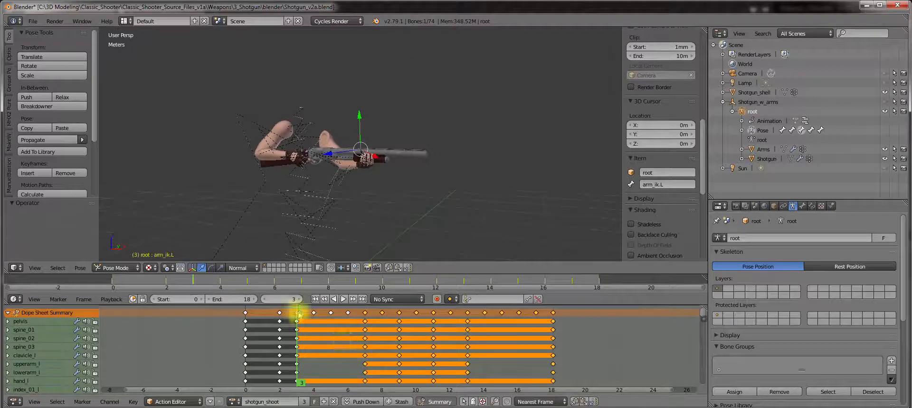
left_click(365, 311)
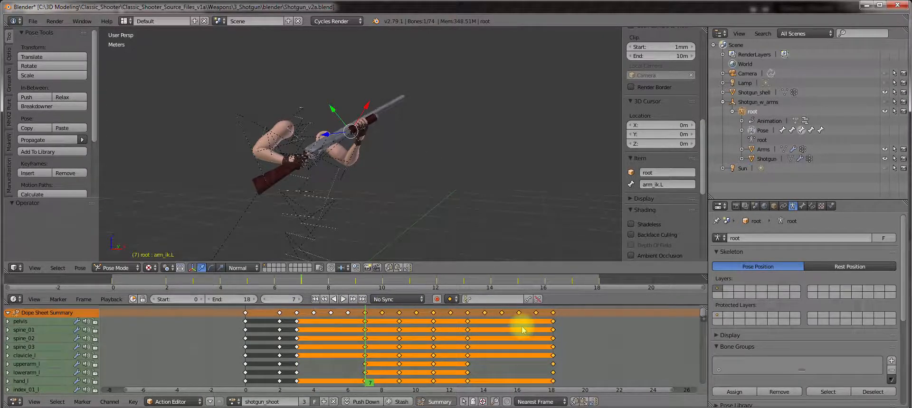
key("ctrl+c")
Switch back to the shotgun_reload_4 action and paste the copied keyframes at frame 4
left_click(232, 402)
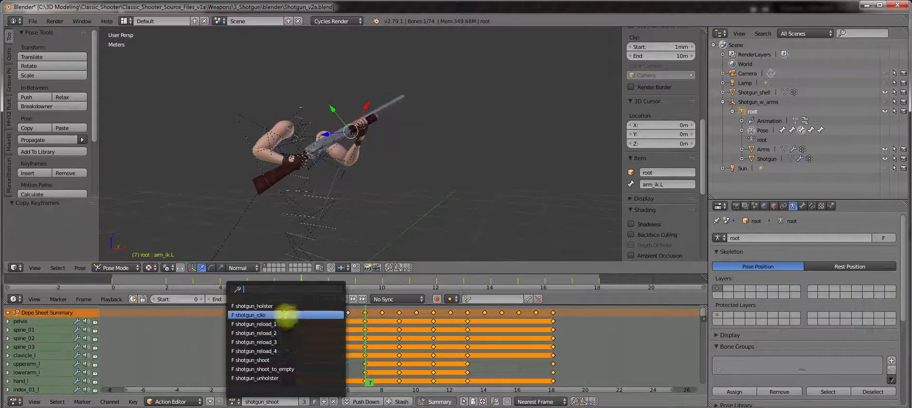
left_click(288, 351)
left_click(313, 321)
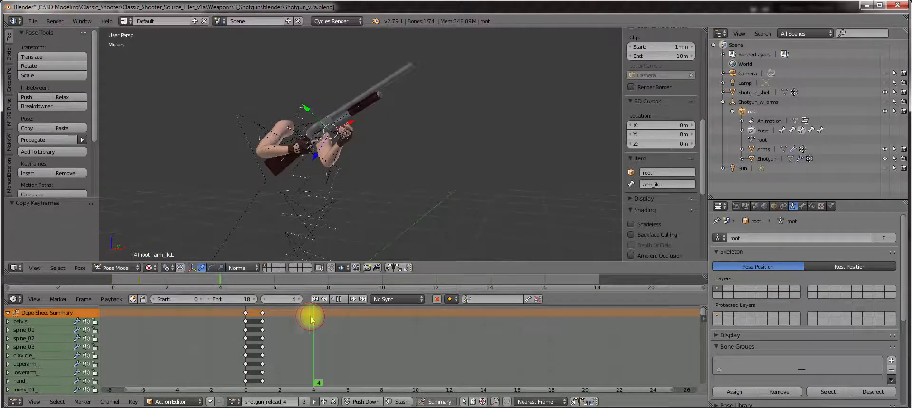
key("ctrl+v")
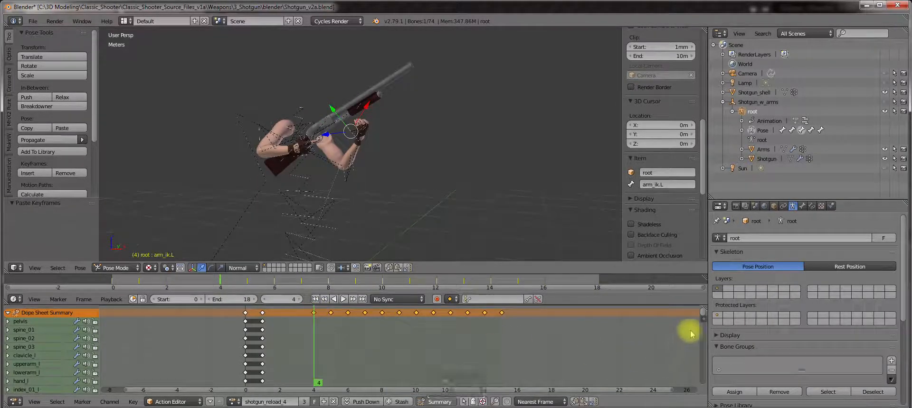
Paste the keyframes at frame 4 of shotgun_reload_4 again so the spine, arm and hand channels are filled too
left_click_drag(702, 311, 712, 287)
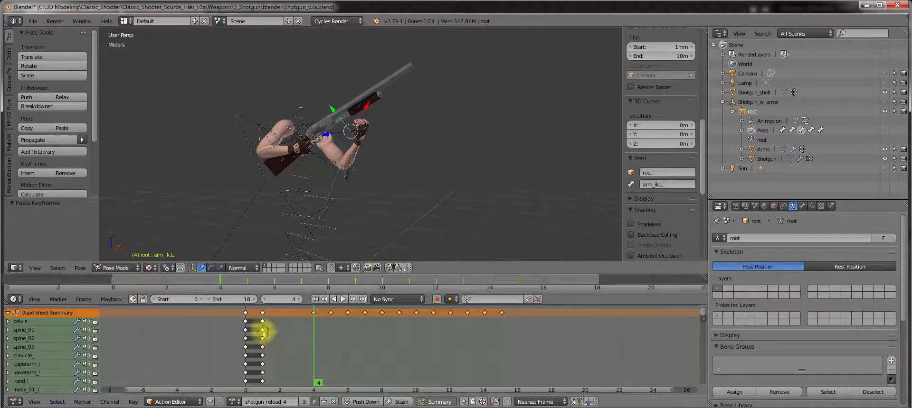
left_click_drag(265, 332, 315, 334)
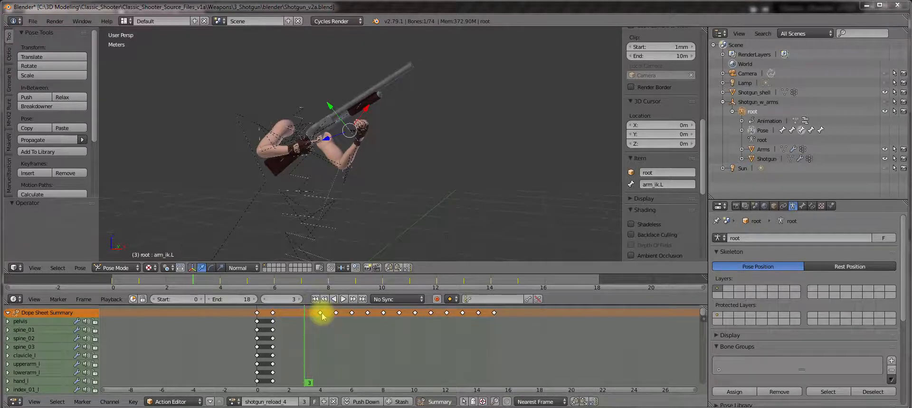
left_click(321, 315)
key("alt+a")
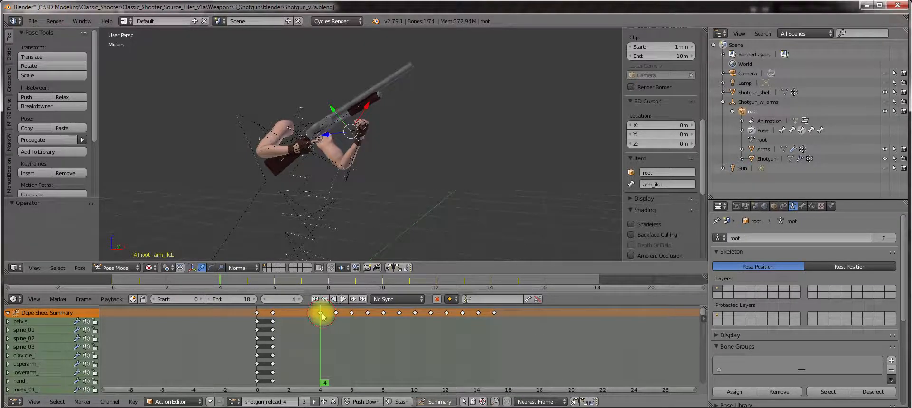
scroll(322, 316, "down", 2)
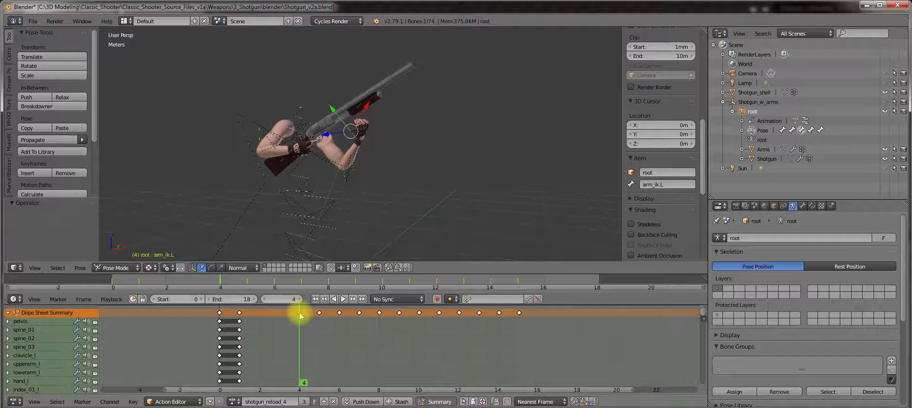
key("ctrl+v")
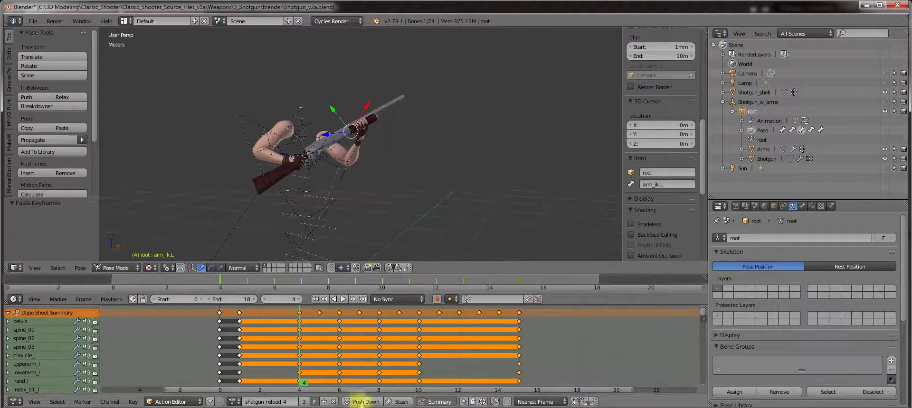
Play the shotgun_reload_4 animation from frame 0 to check the left hand on the forend, and return to frame 0
left_click(347, 302)
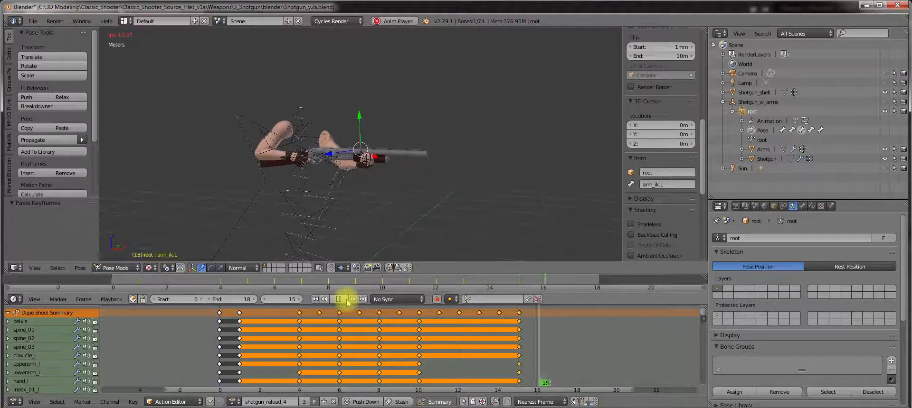
left_click(347, 302)
left_click(218, 315)
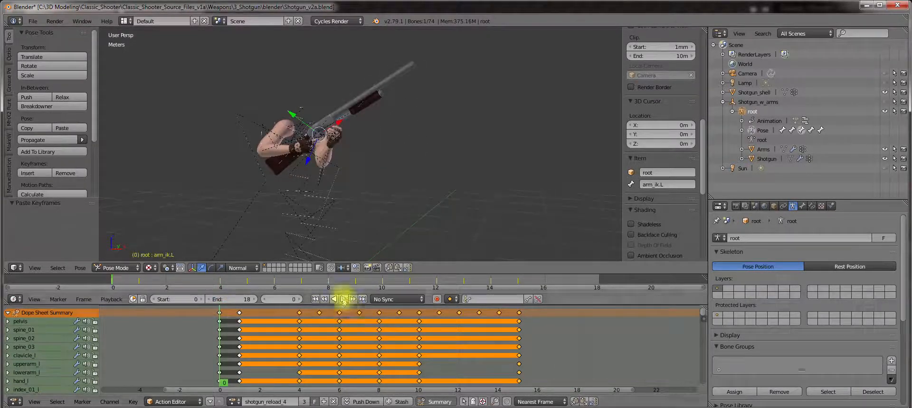
left_click(343, 300)
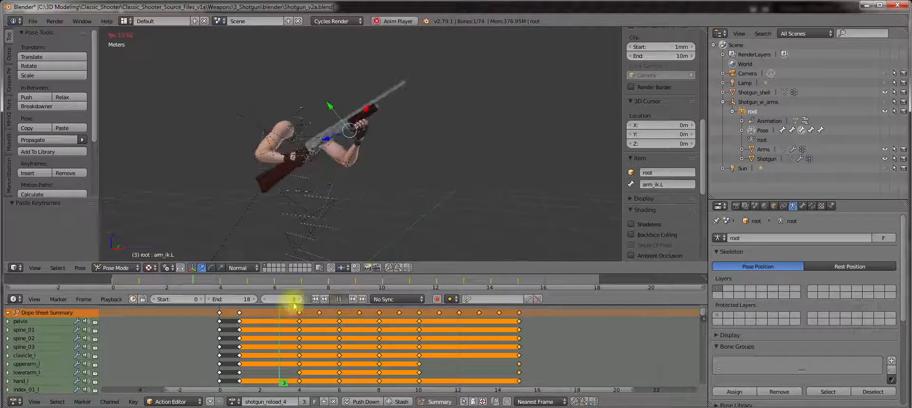
left_click(337, 299)
left_click(240, 325)
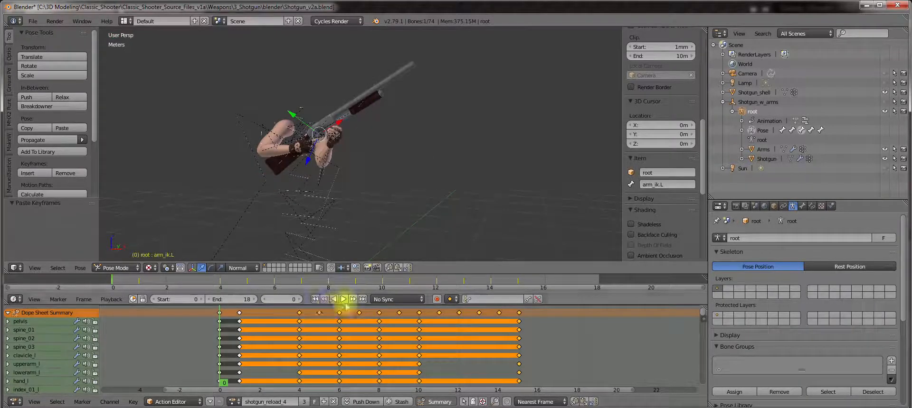
left_click(343, 299)
left_click(346, 300)
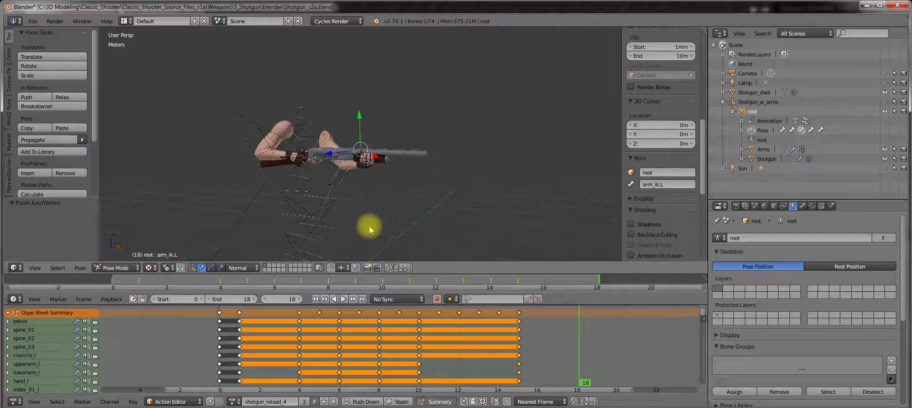
left_click(218, 311)
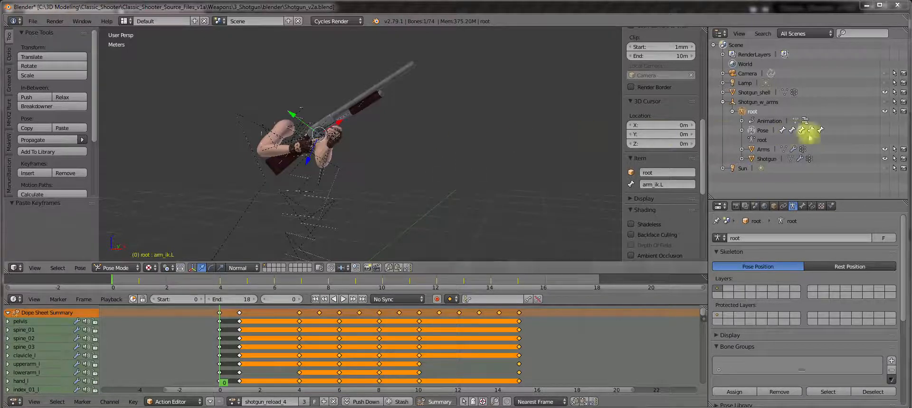
Select the Shotgun mesh together with the root armature and set up an FBX export using the Ue4 Wep preset
left_click(764, 159)
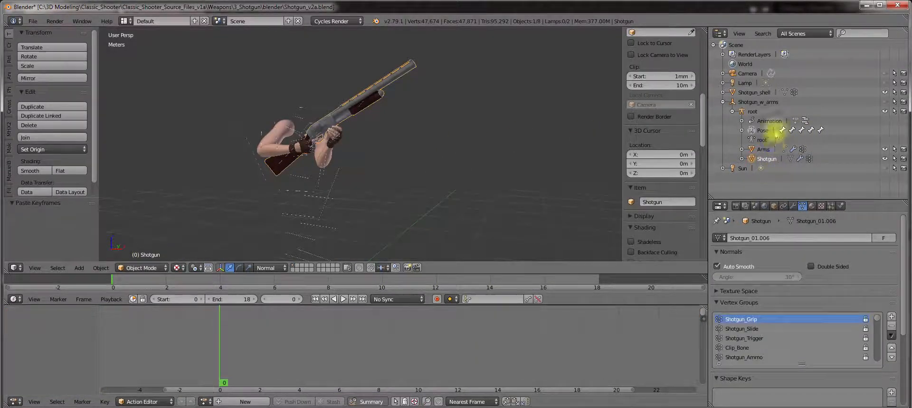
left_click(753, 112)
left_click(34, 21)
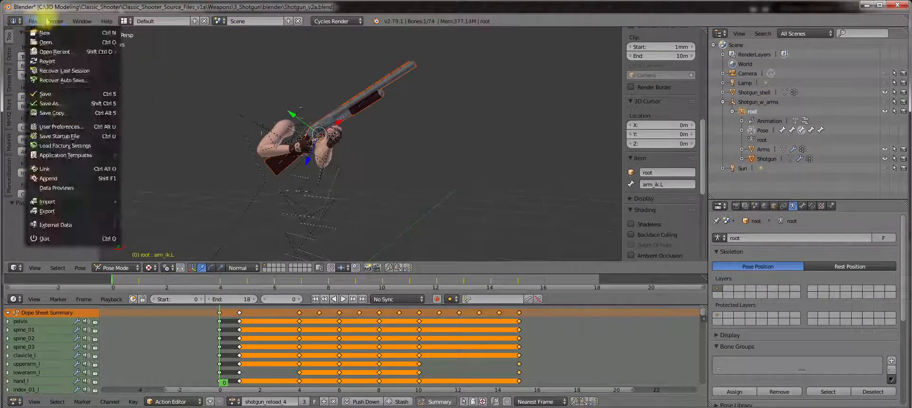
left_click(32, 21)
mouse_move(68, 213)
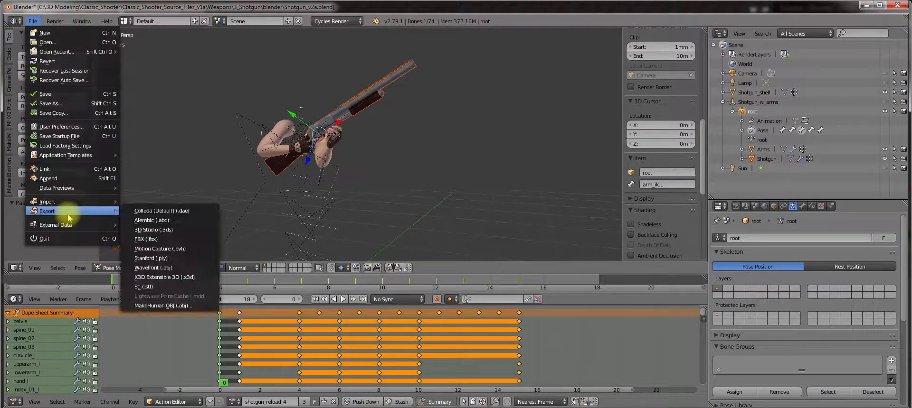
left_click(159, 239)
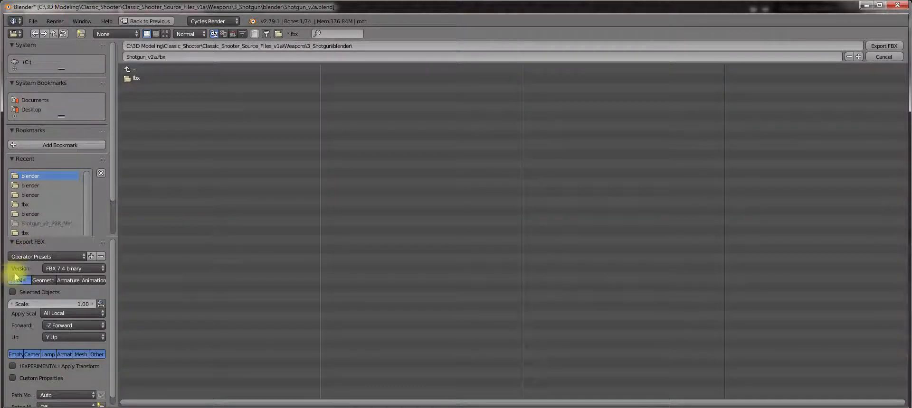
left_click(33, 256)
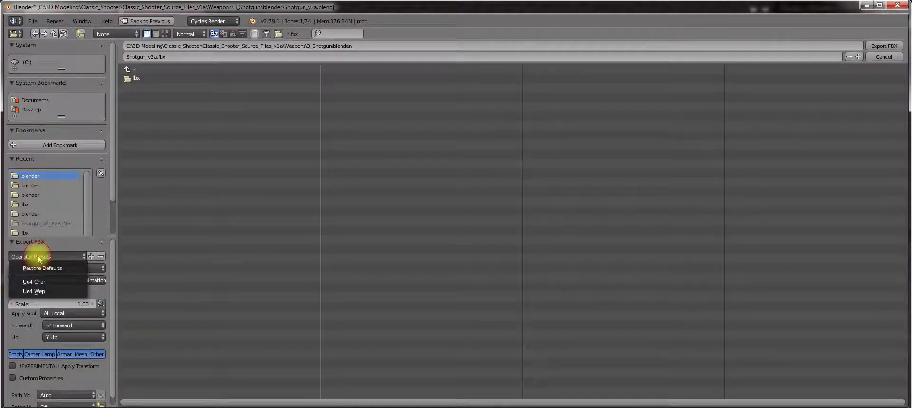
left_click(34, 292)
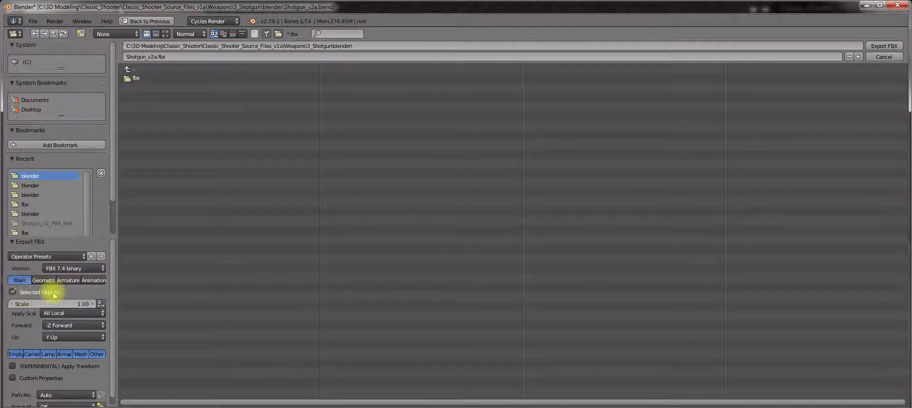
Review the geometry, armature and animation export options, and export Shotgun_v2a.fbx into the fbx folder
left_click(45, 281)
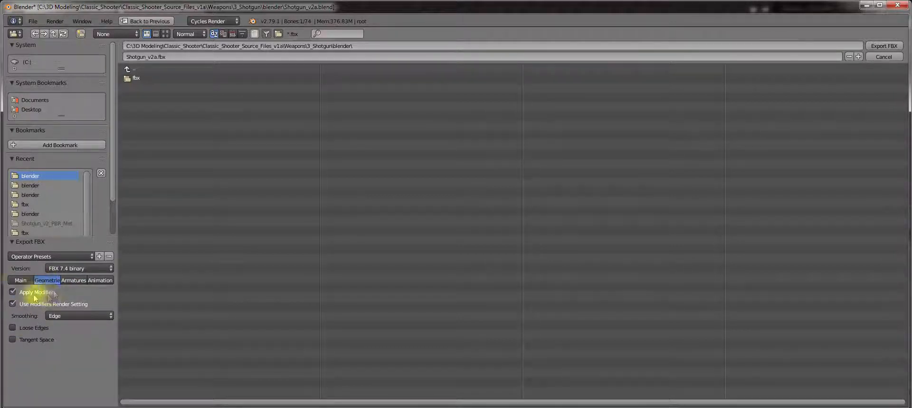
left_click(67, 281)
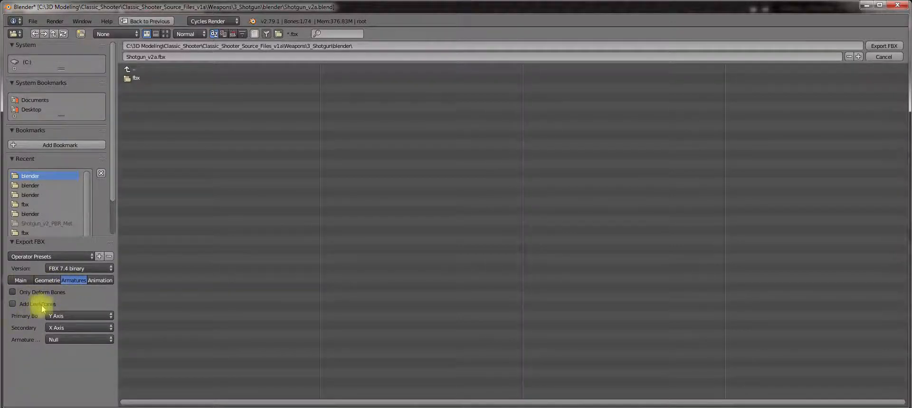
left_click(92, 281)
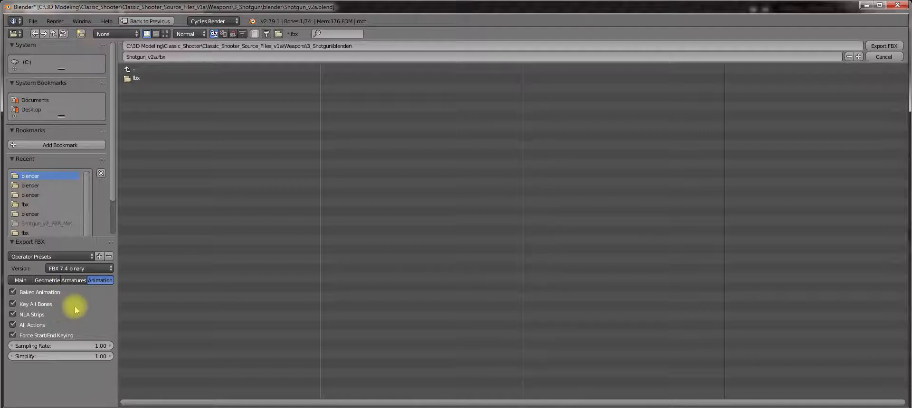
left_click(158, 79)
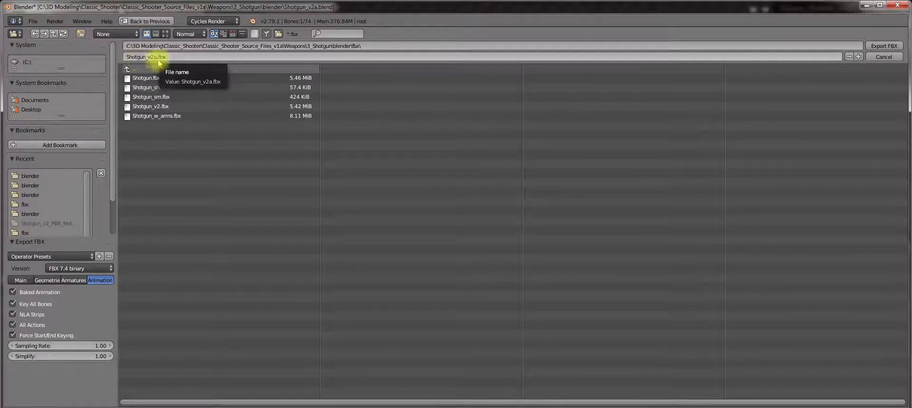
left_click(882, 46)
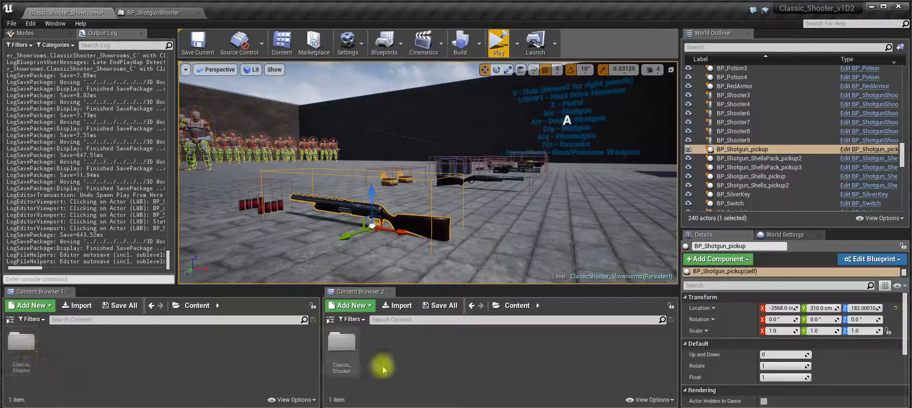
Switch to Unreal Editor and open the Classic_Shooter/Weapons/3_Shotgun/Animations folder in Content Browser 2
double_click(341, 343)
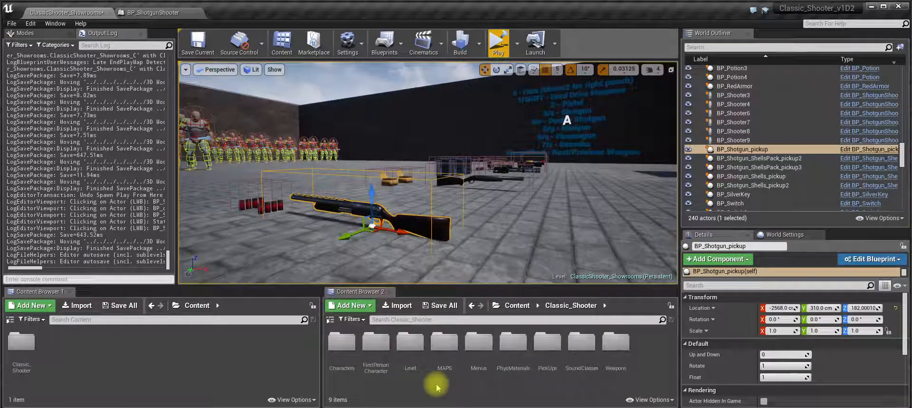
double_click(622, 369)
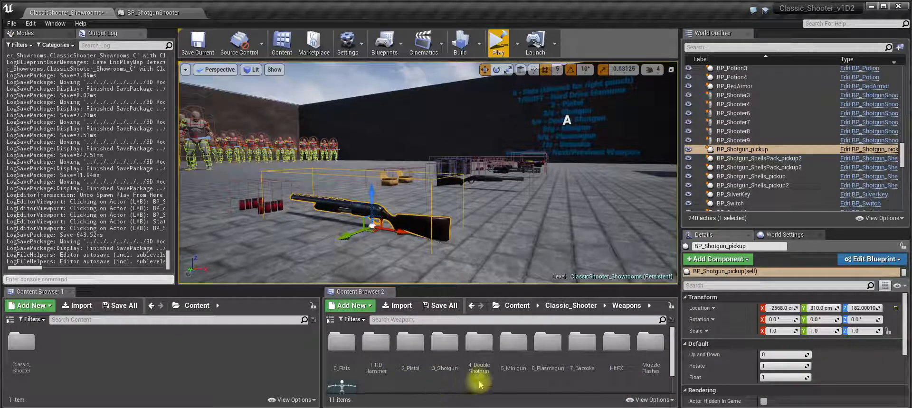
double_click(444, 349)
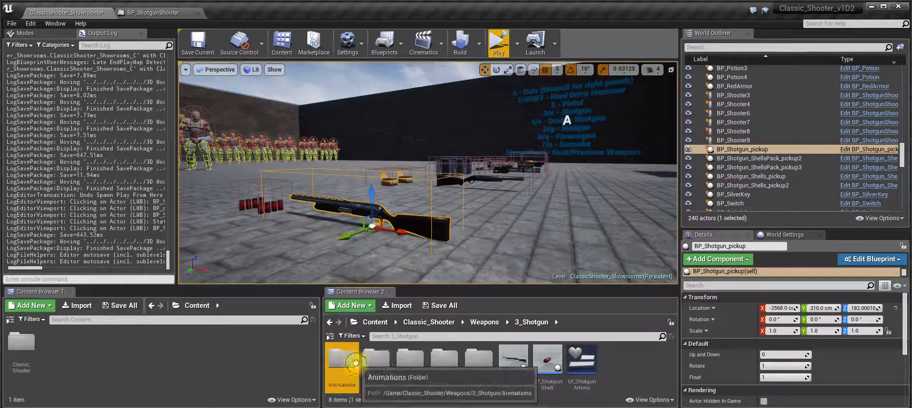
double_click(355, 362)
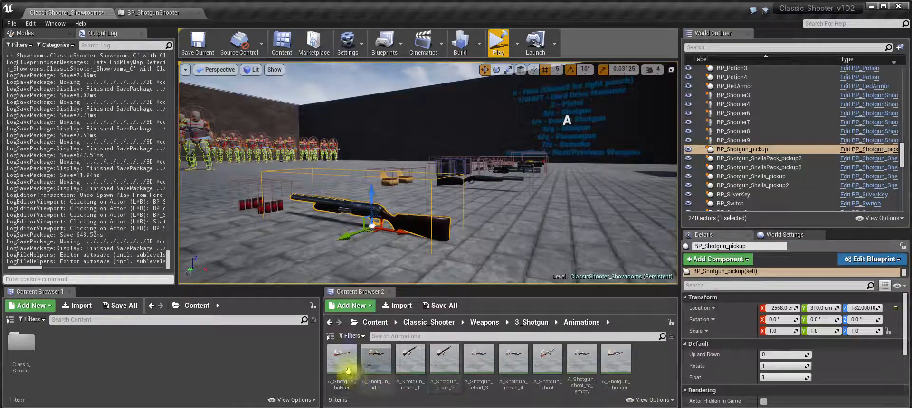
Duplicate the A_Shotgun_shoot animation and accept the suggested name for the copy
right_click(546, 373)
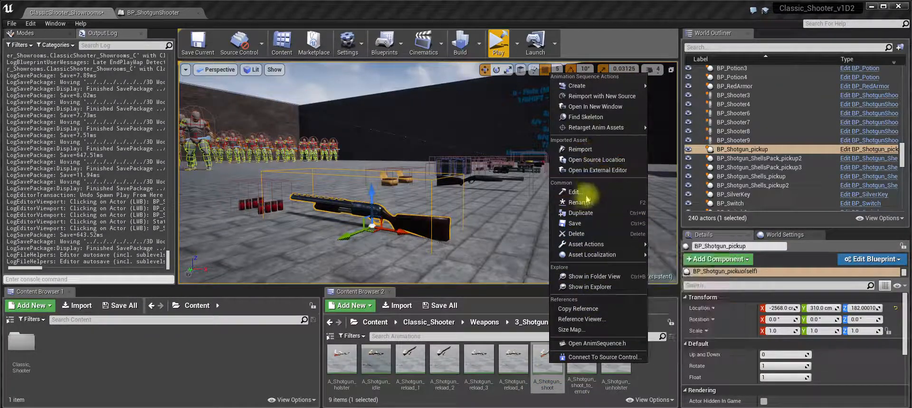
left_click(588, 214)
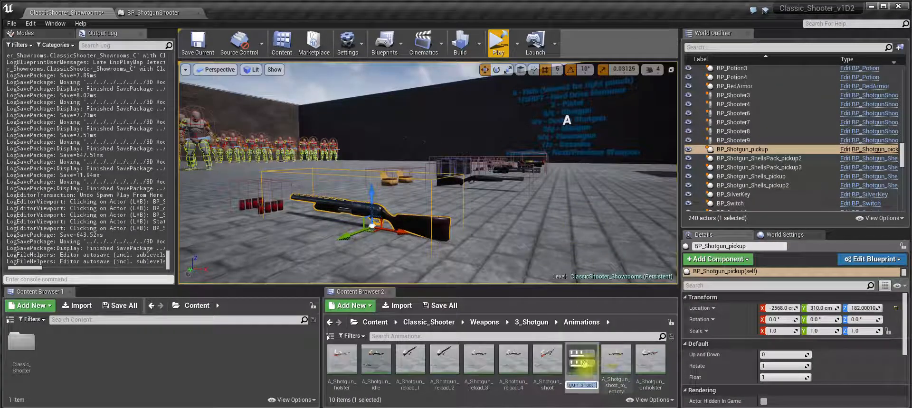
key("Return")
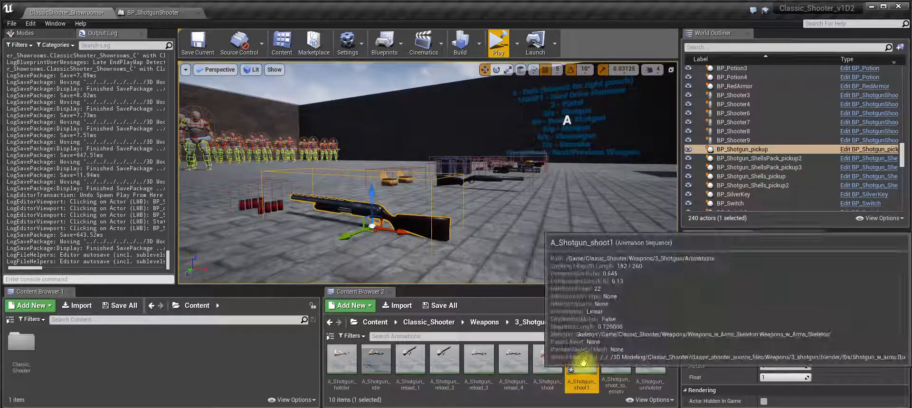
Duplicate the A_Shotgun_reload_4 animation and name the copy A_Shotgun_reload_4_v1
left_click(510, 362)
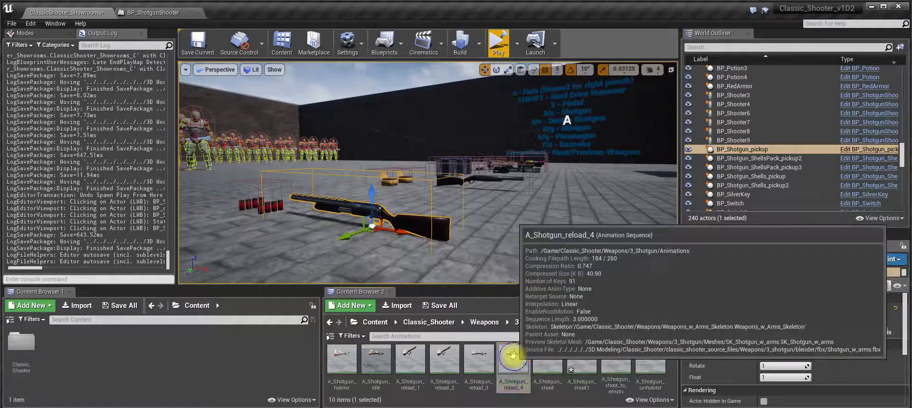
right_click(510, 362)
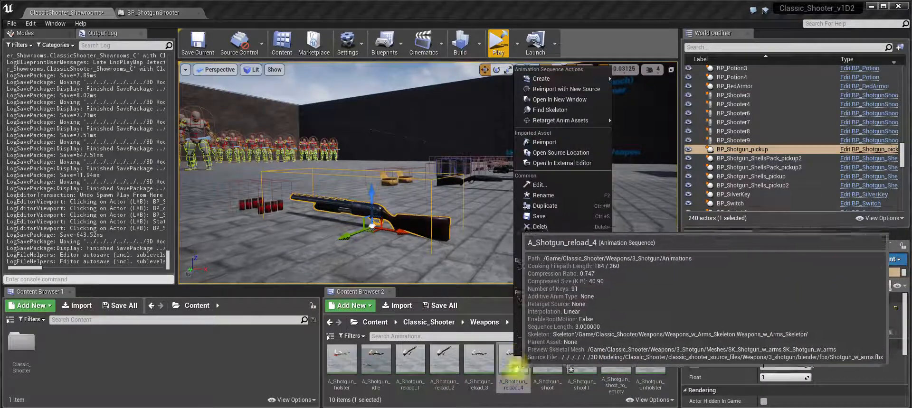
left_click(549, 206)
key("Return")
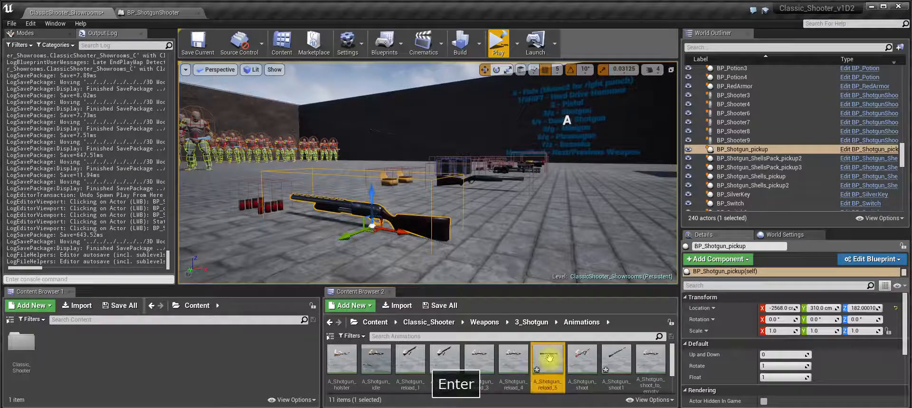
key("F2")
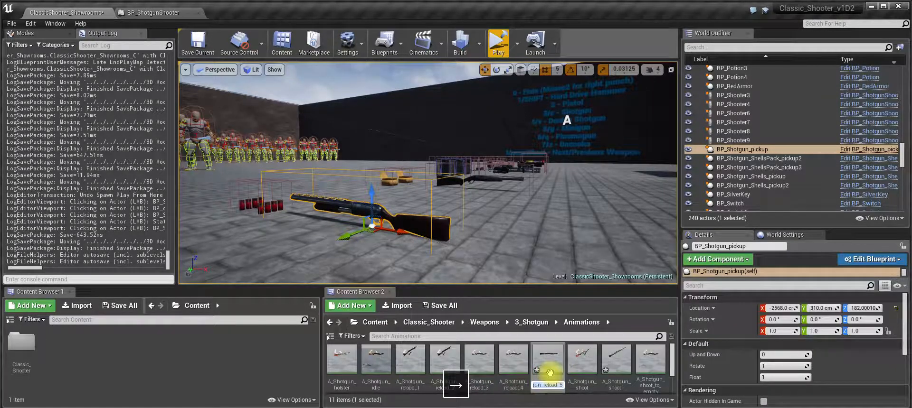
type("_")
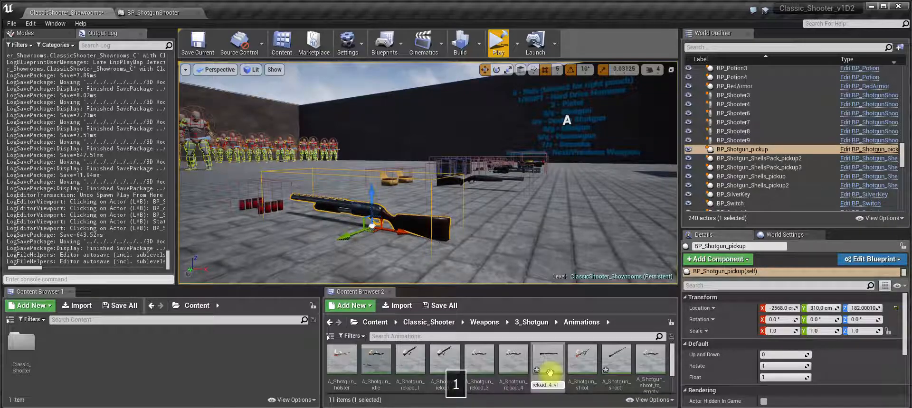
type("v1")
key("Return")
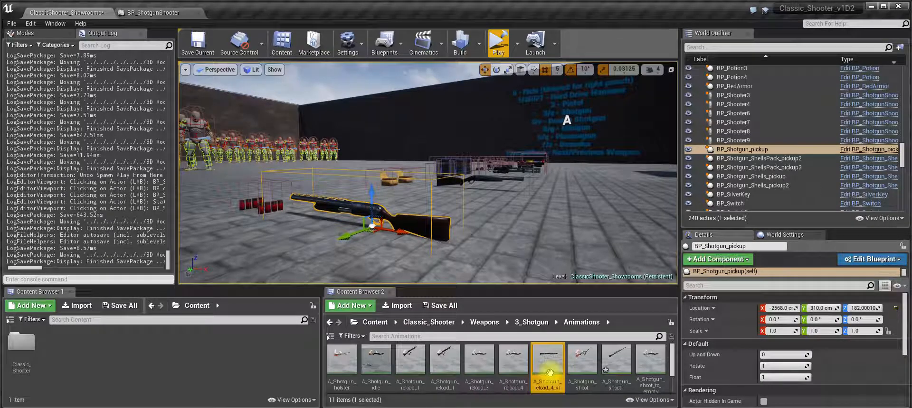
Rename the copy of A_Shotgun_shoot as A_Shotgun_shoot_v1
left_click(620, 361)
key("F2")
key("End")
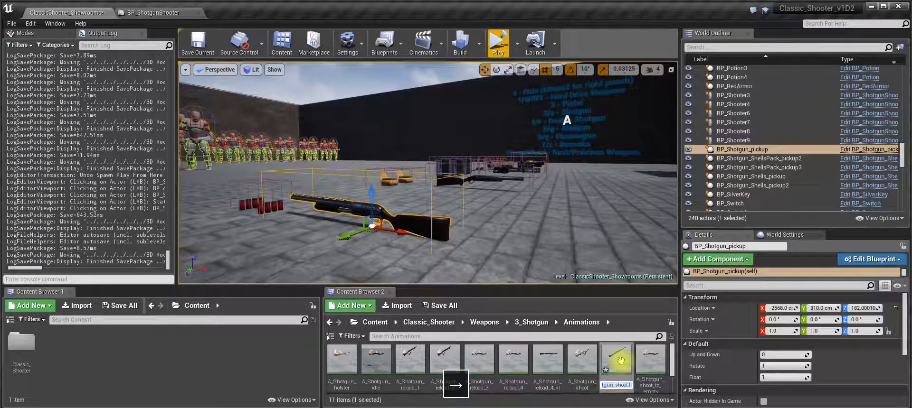
key("BackSpace")
type("_")
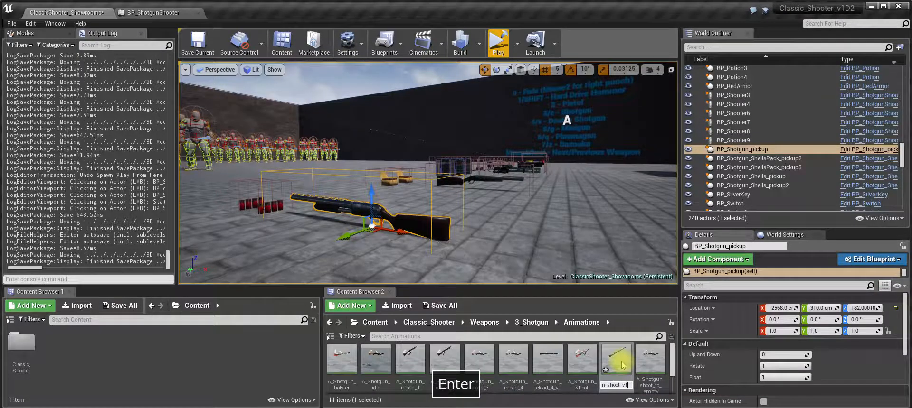
type("v1")
key("Return")
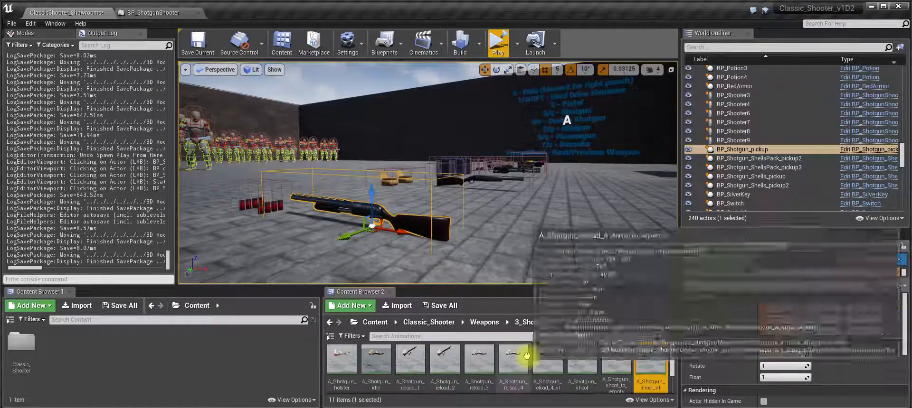
Reimport A_Shotgun_reload_4 with Shotgun_v2a.fbx from Classic_Shooter_Source_Files_v1a/Weapons/3_Shotgun/blender/fbx as its new source
left_click(515, 365)
scroll(560, 392, "down", 1)
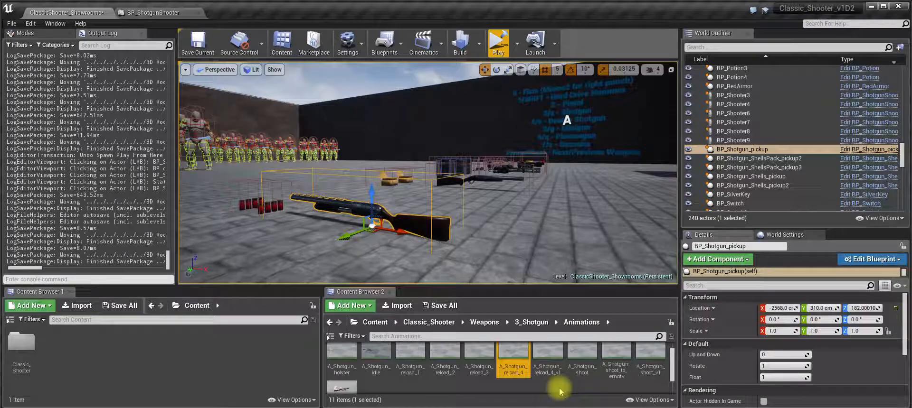
right_click(512, 352)
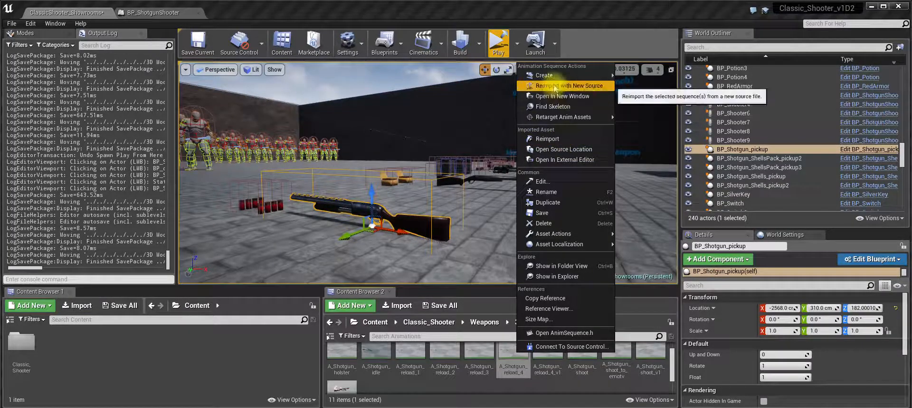
left_click(579, 90)
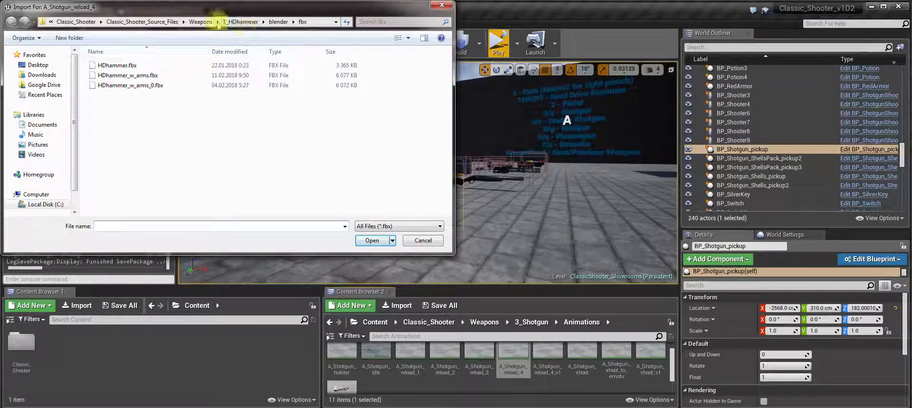
left_click(200, 21)
double_click(114, 95)
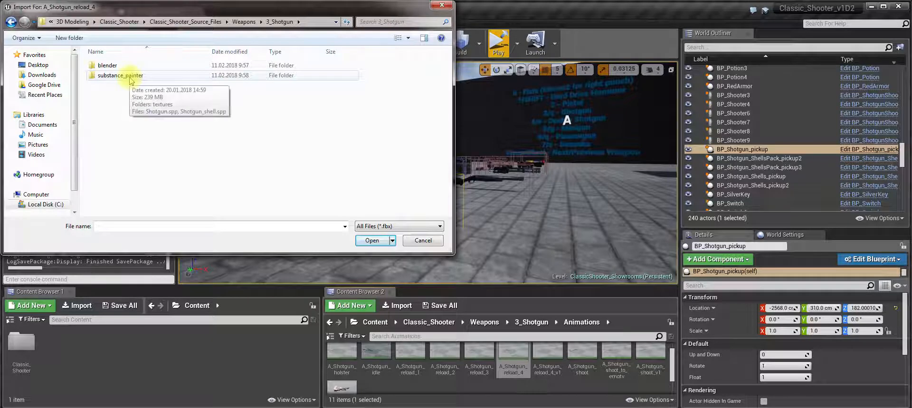
left_click(181, 22)
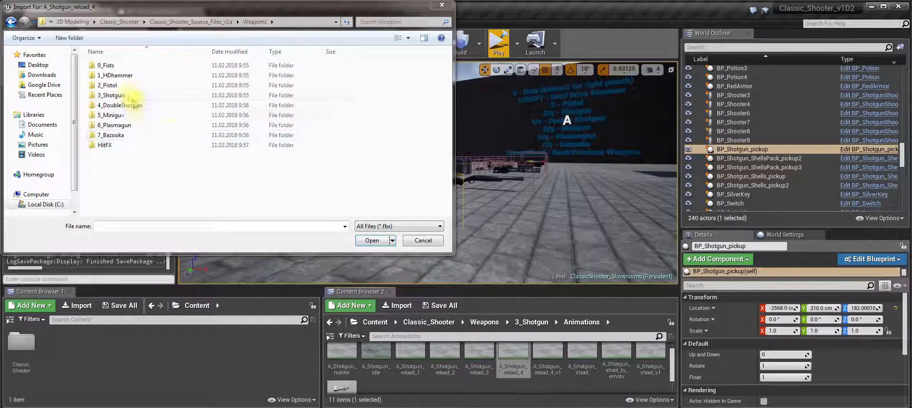
double_click(127, 95)
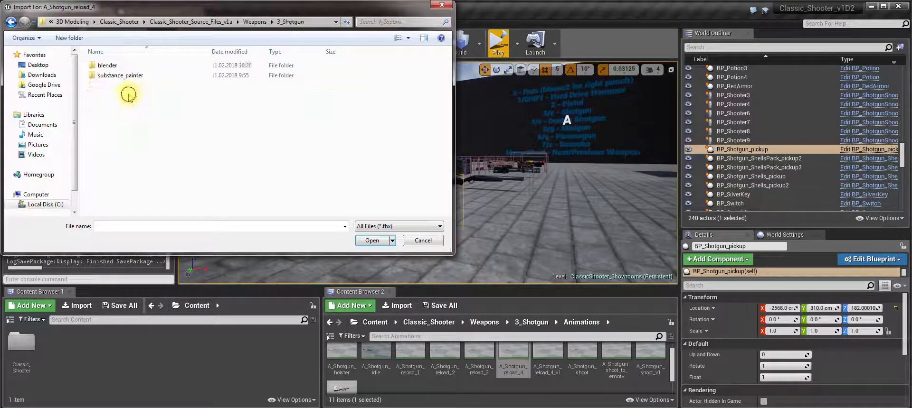
double_click(121, 68)
double_click(125, 66)
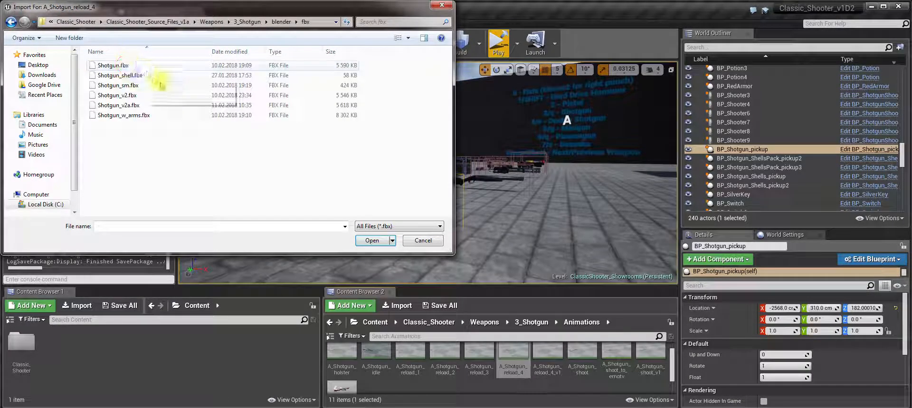
left_click(119, 105)
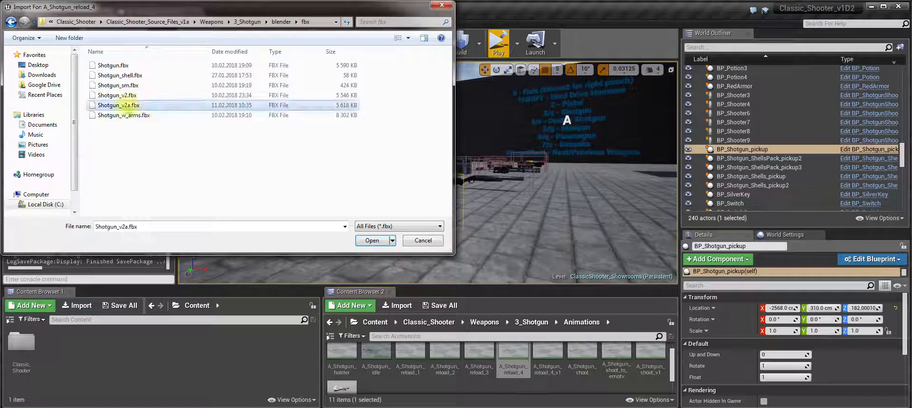
left_click(366, 241)
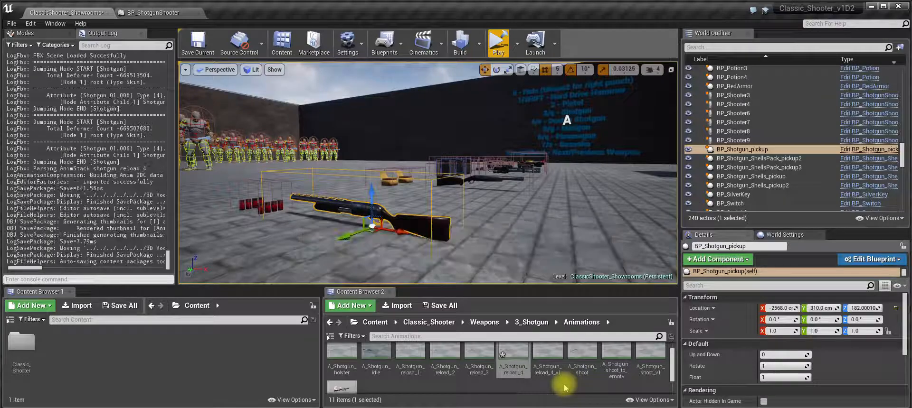
Reimport the A_Shotgun_shoot animation with Shotgun_v2a.fbx as its new source
left_click(585, 363)
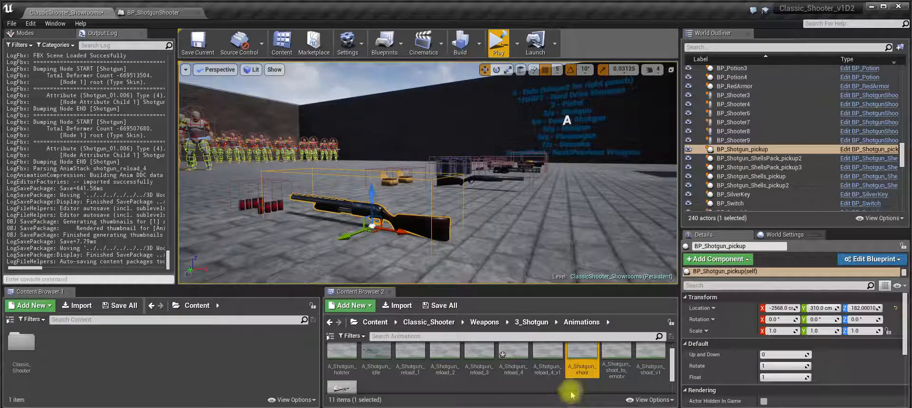
right_click(585, 363)
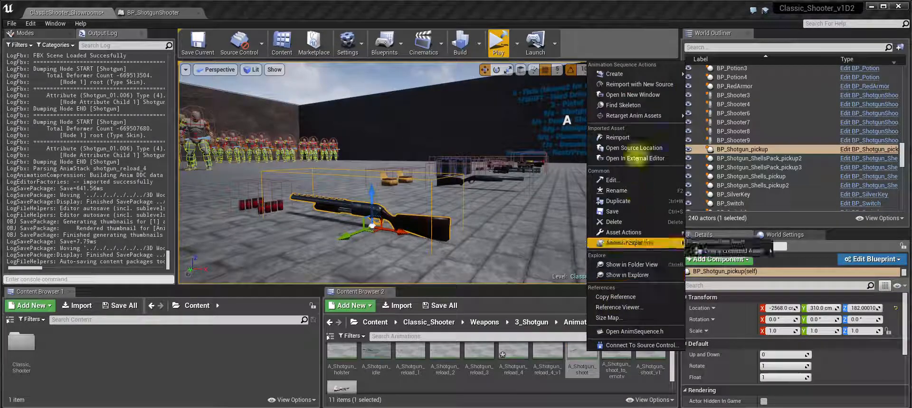
left_click(632, 84)
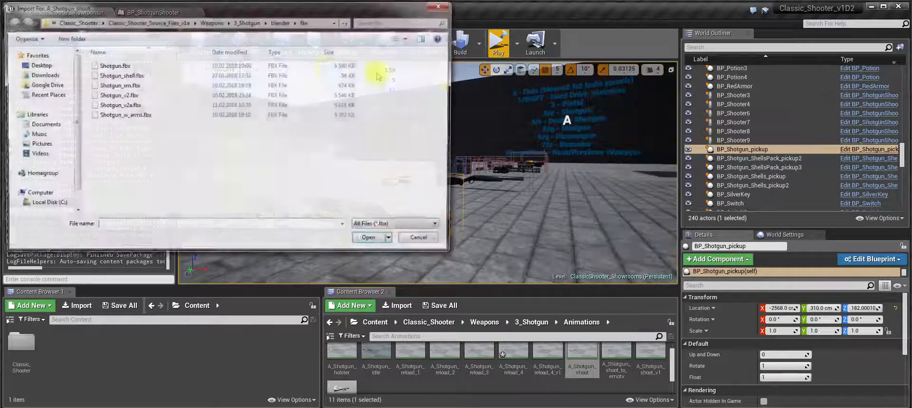
double_click(123, 110)
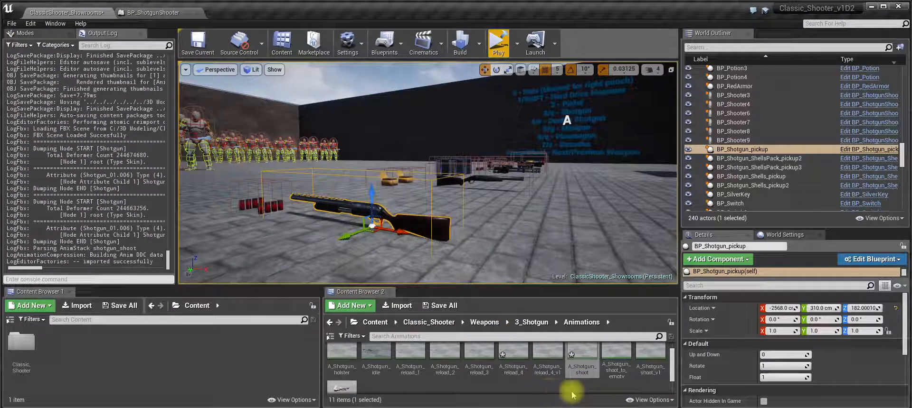
Open the A_Shotgun_reload_4 animation and set its preview mesh to SK_Shotgun_v2
double_click(516, 361)
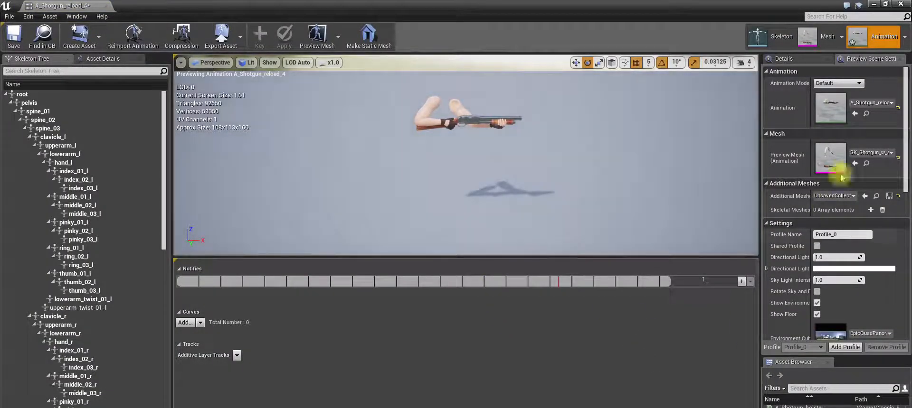
left_click(873, 152)
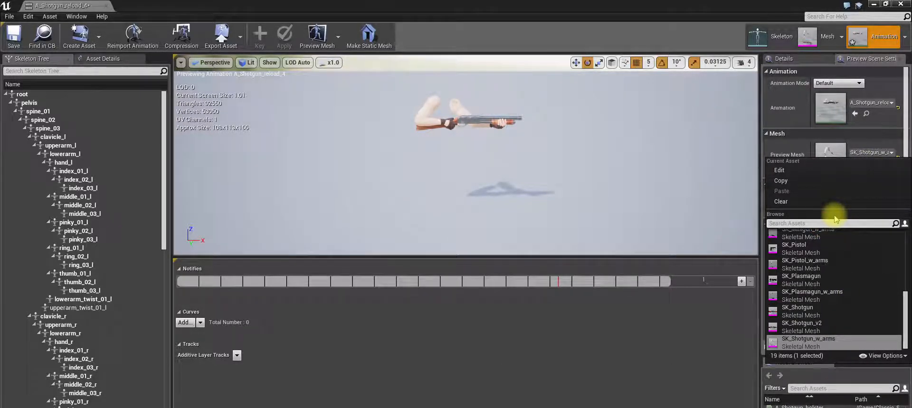
type("shotu")
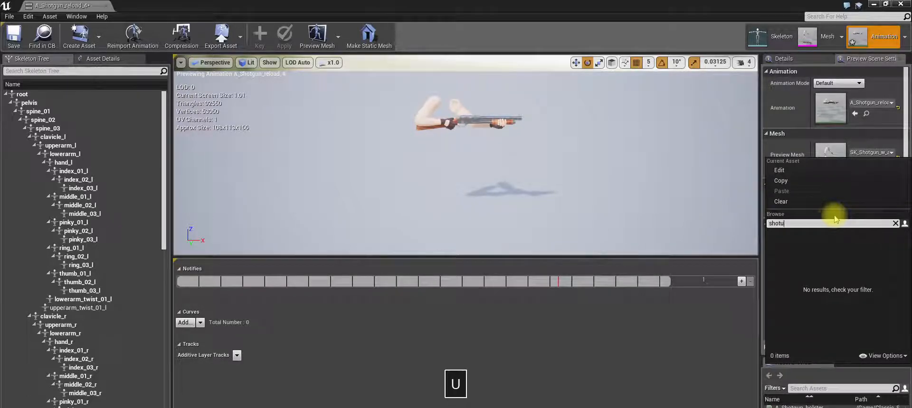
key("BackSpace")
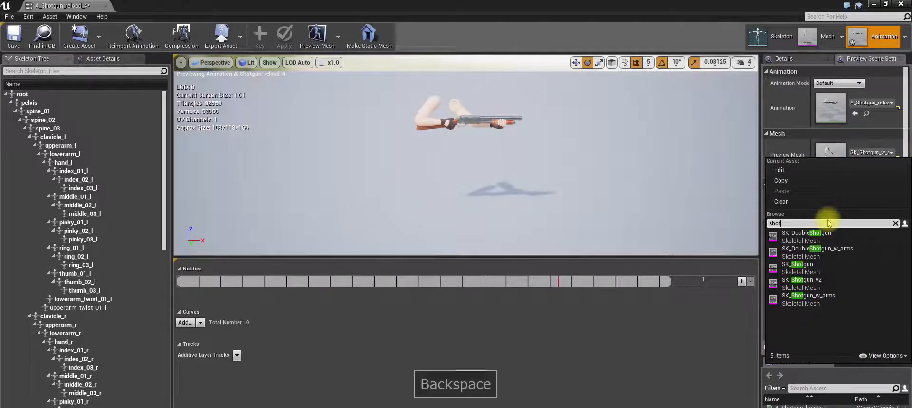
left_click(812, 284)
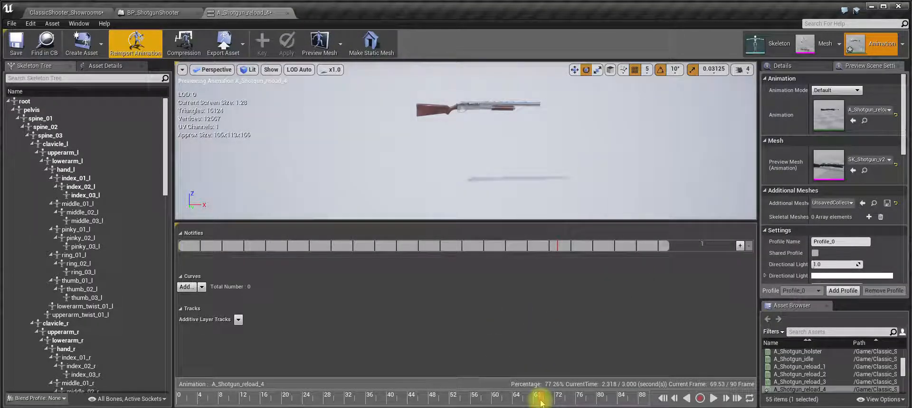
Scrub through A_Shotgun_reload_4 and A_Shotgun_reload_4_v1 to compare the shotgun's motion in the early frames
left_click_drag(418, 399, 458, 399)
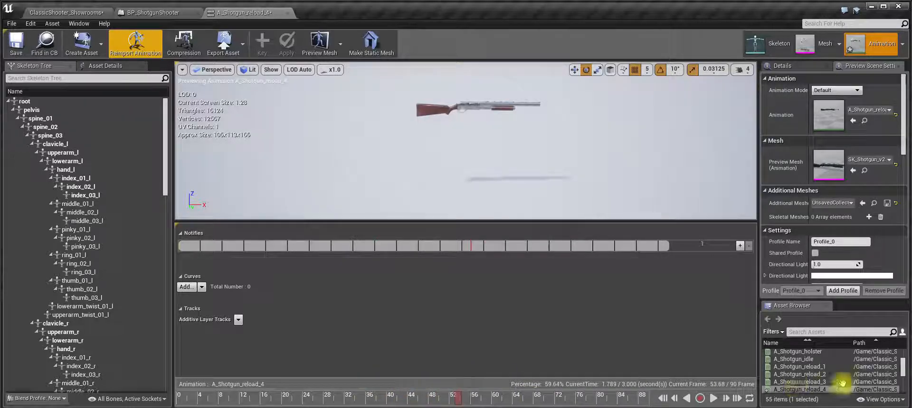
scroll(834, 377, "down", 2)
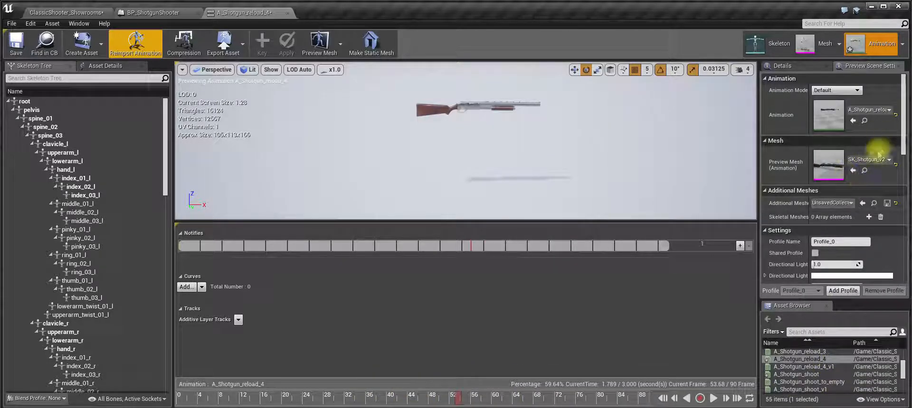
left_click(826, 360)
left_click_drag(220, 395, 198, 401)
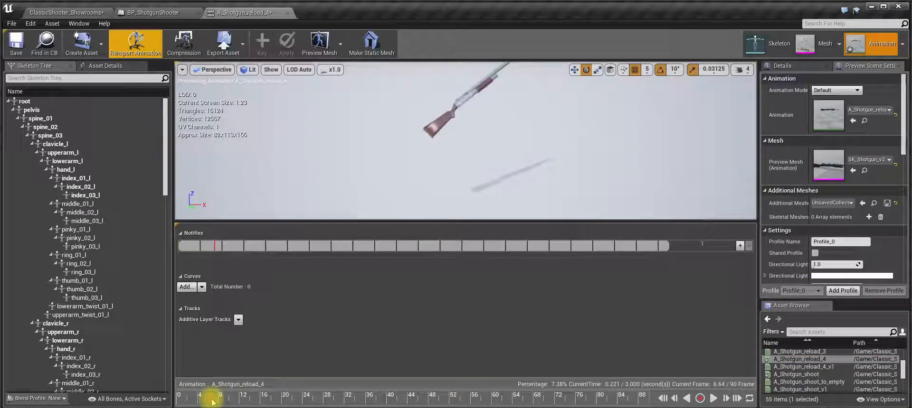
left_click(825, 367)
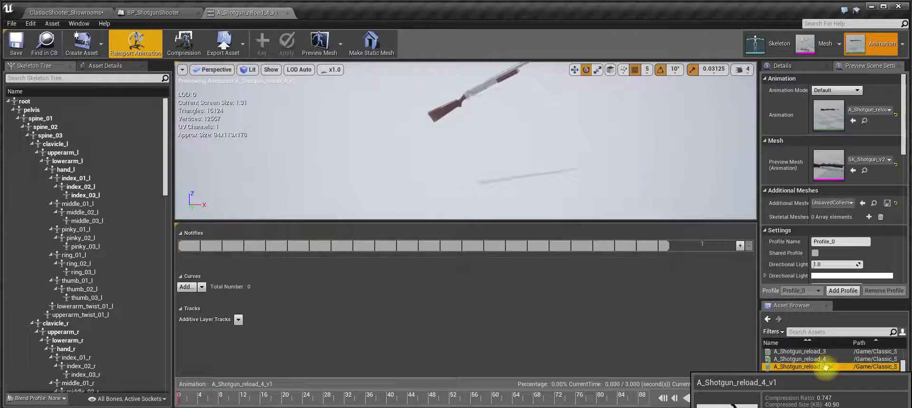
left_click_drag(315, 395, 230, 404)
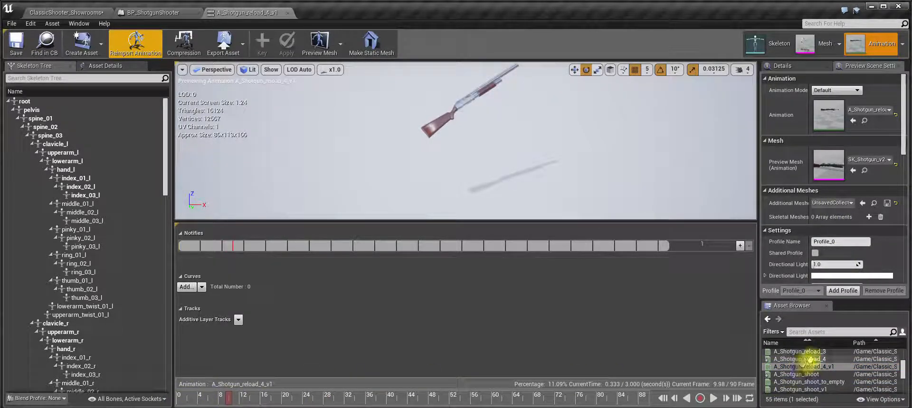
Return to A_Shotgun_reload_4, try SK_Shotgun as the preview mesh, and set it to SK_Shotgun_w_arms
left_click(807, 359)
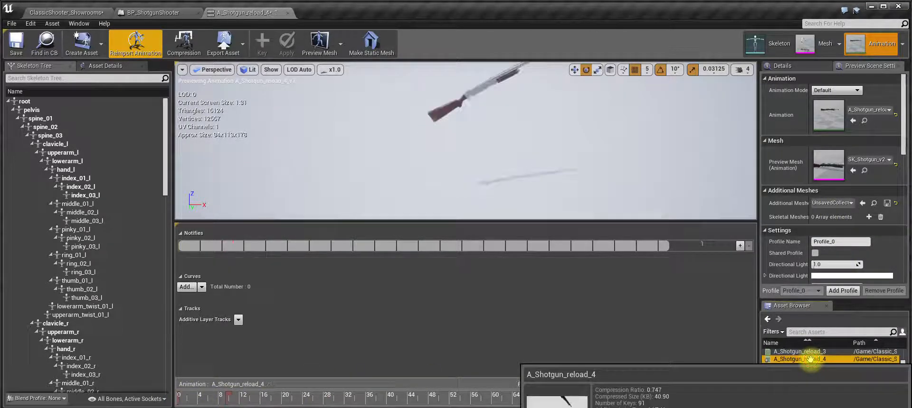
left_click(874, 160)
left_click(778, 318)
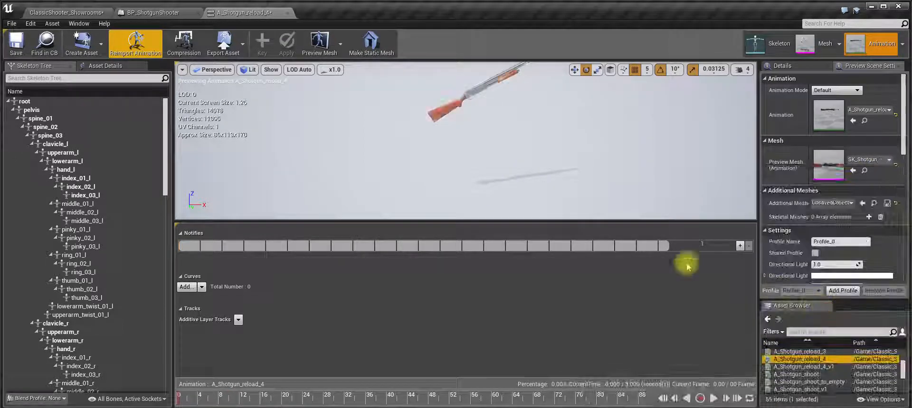
left_click(863, 164)
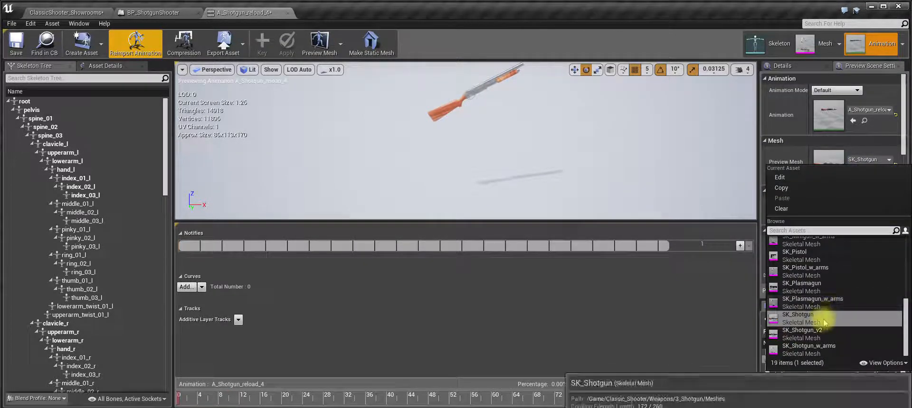
left_click(776, 349)
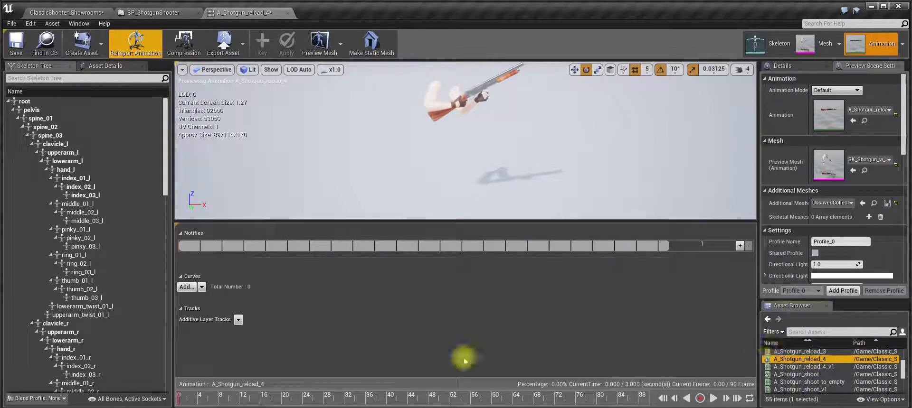
Scrub A_Shotgun_reload_4 and A_Shotgun_reload_4_v1 to about frame 7 and examine the hands on the shotgun up close
left_click_drag(180, 399, 221, 399)
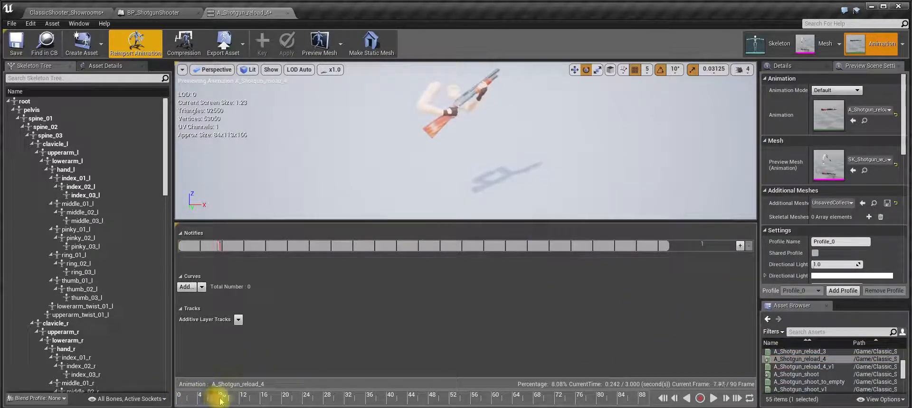
double_click(824, 367)
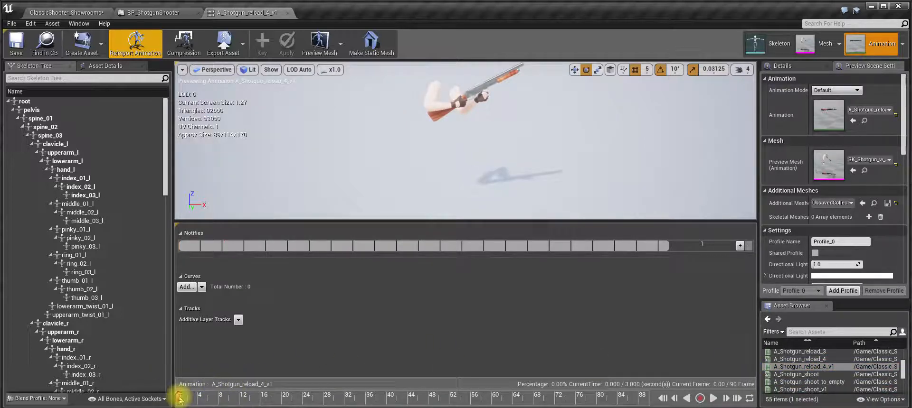
left_click_drag(179, 399, 219, 401)
scroll(467, 138, "up", 3)
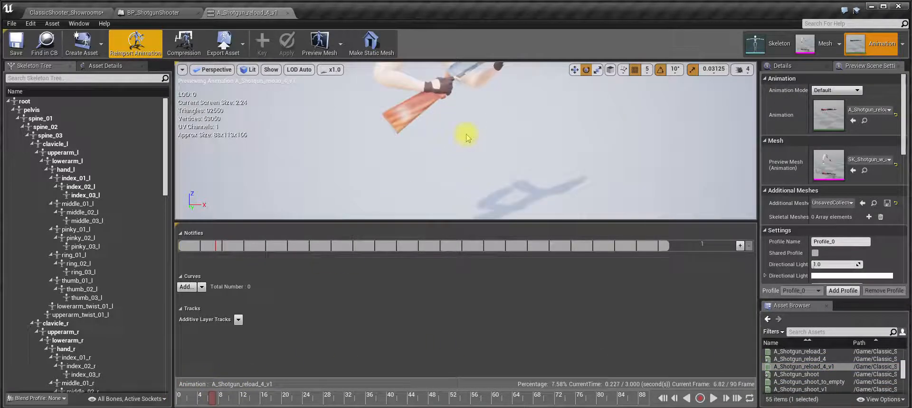
mouse_move(467, 138)
middle_mouse_down()
mouse_move(467, 166)
mouse_move(477, 142)
mouse_move(466, 131)
middle_mouse_up()
left_click_drag(468, 135, 493, 138, "alt")
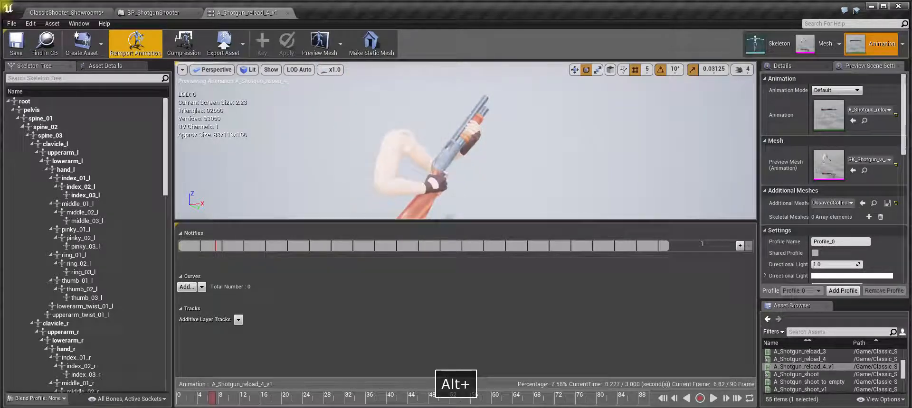
Switch between A_Shotgun_reload_4 and A_Shotgun_reload_4_v1 at about frame 8 to compare the arm and shotgun poses
left_click(821, 360)
left_click(220, 399)
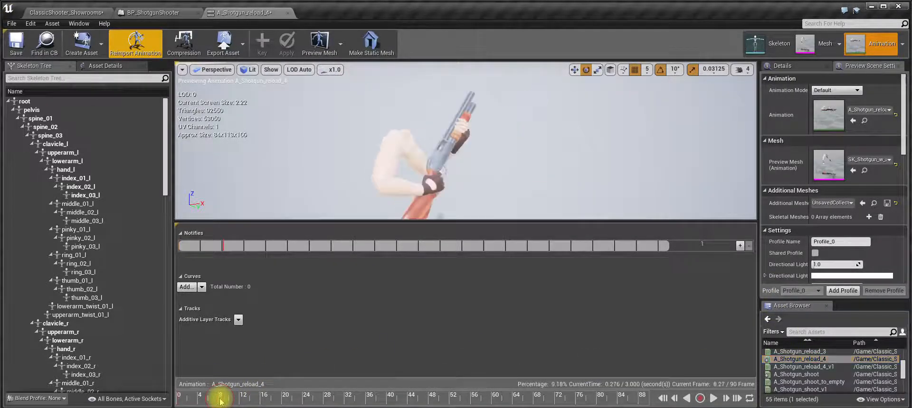
left_click(838, 369)
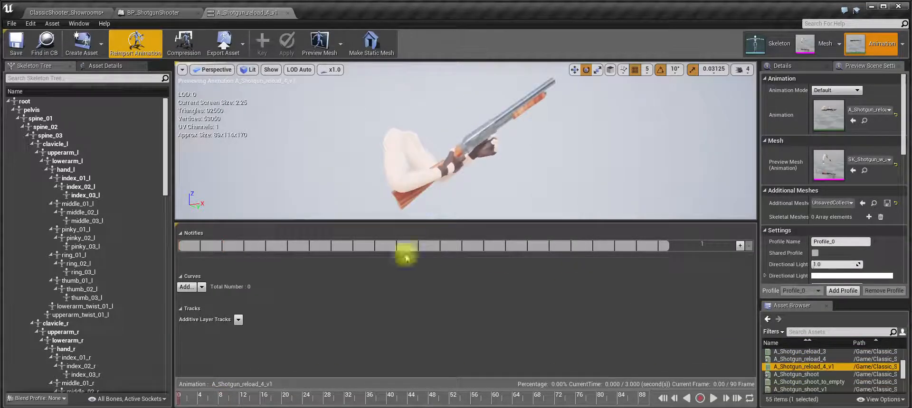
left_click(219, 399)
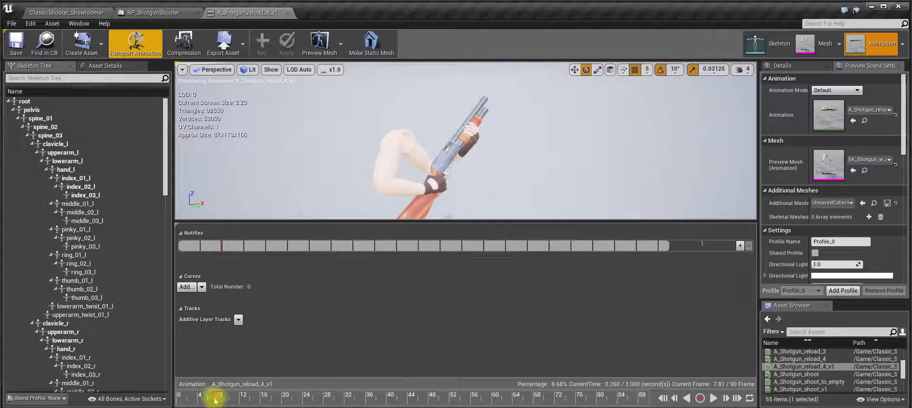
left_click(832, 360)
left_click(219, 398)
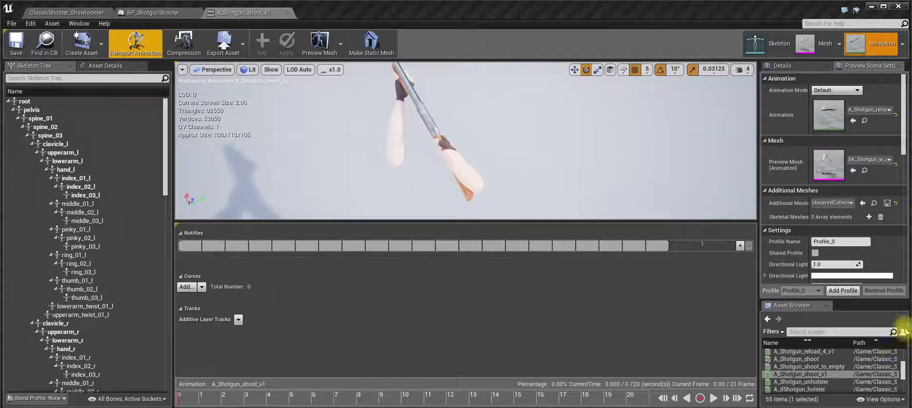
Scrub A_Shotgun_shoot_v1 and A_Shotgun_shoot through their first frames to compare the arm and shotgun motion during the shot
left_click(827, 375)
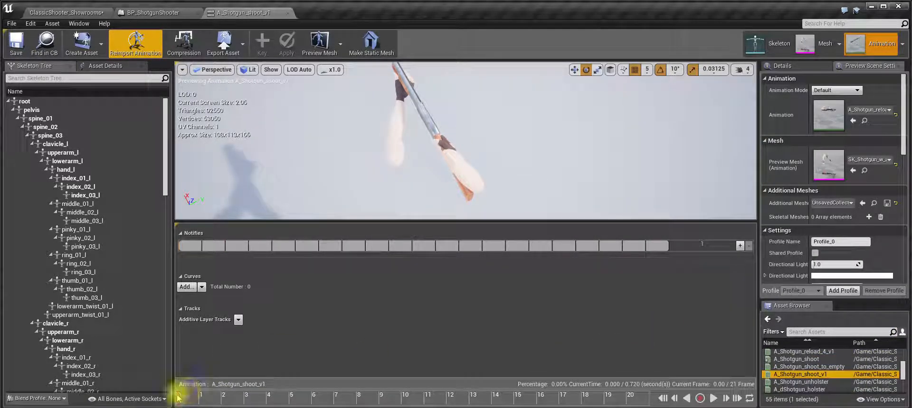
left_click_drag(180, 397, 377, 404)
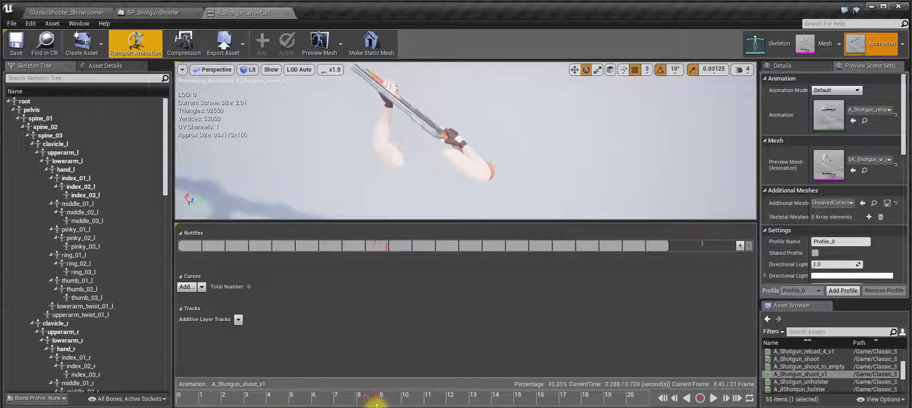
left_click(810, 360)
left_click_drag(179, 397, 399, 395)
left_click_drag(492, 154, 371, 152)
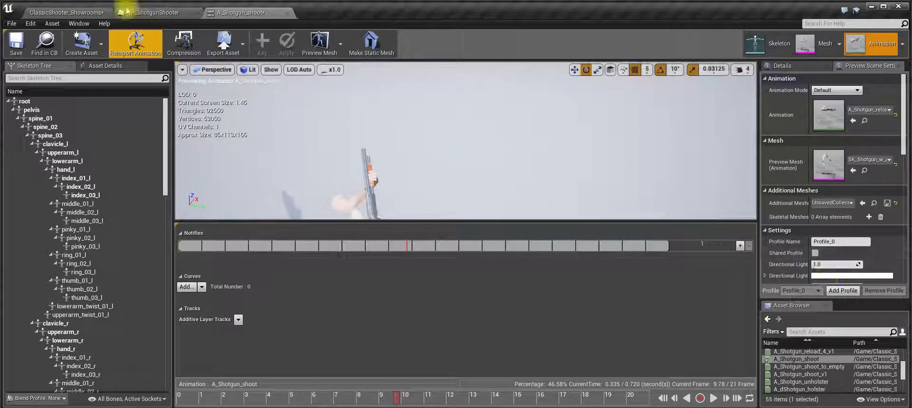
Return to the ClassicShooter_Showrooms level, start a play session and walk to the shotgun pickup near the enemies
left_click(67, 12)
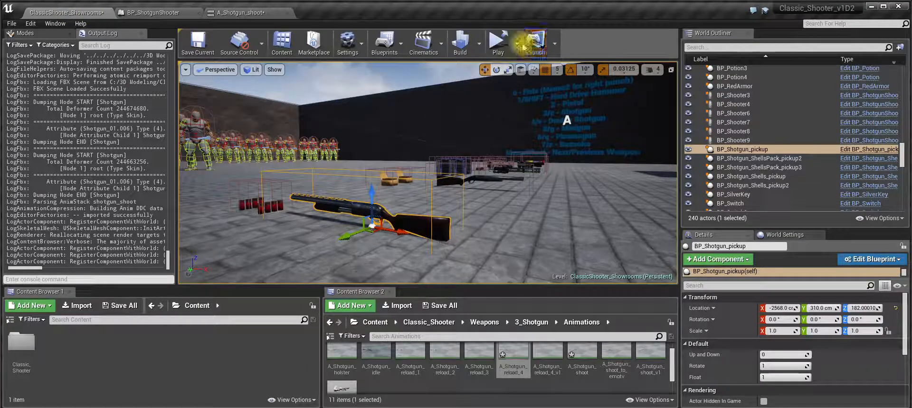
left_click(517, 43)
left_click(550, 74)
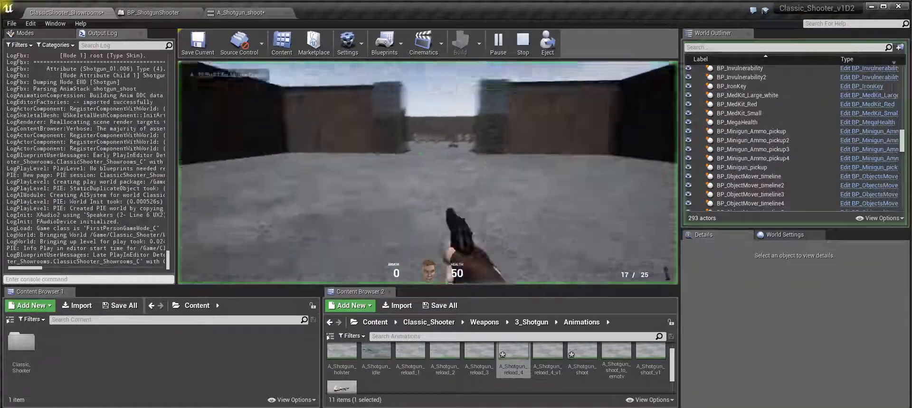
key("Escape")
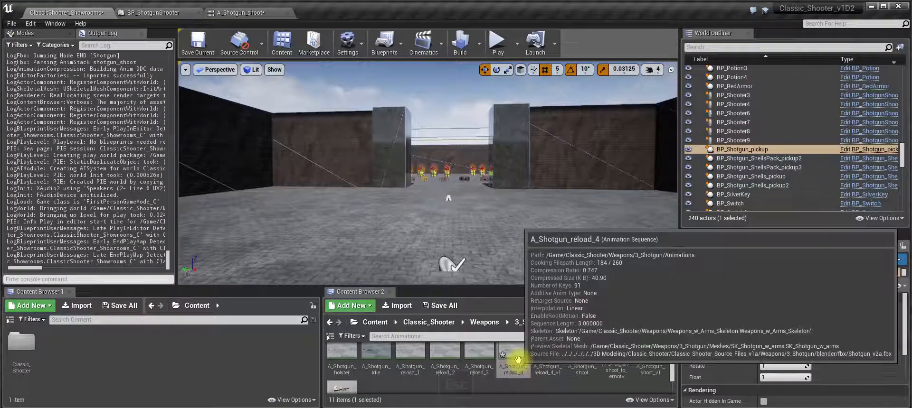
left_click(497, 42)
key("w")
key("a")
key("w")
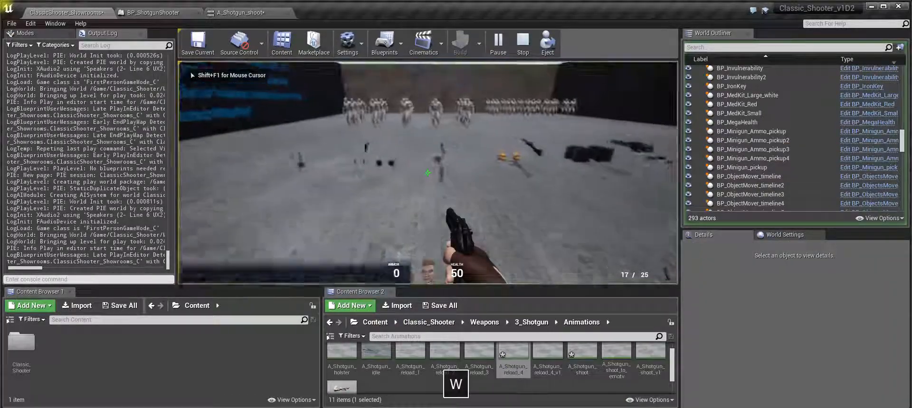
Fire the shotgun at the idle enemies until its magazine is empty to check the reimported shoot animation in play
left_click(548, 63)
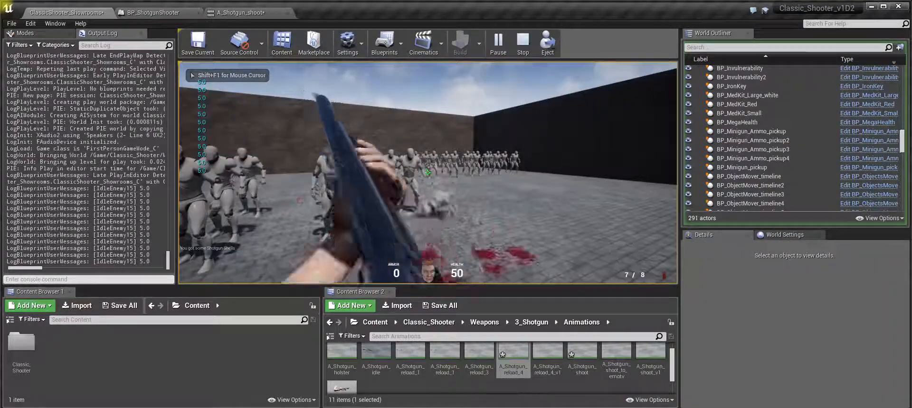
key("d")
left_click(548, 64)
key("w")
left_click(533, 66)
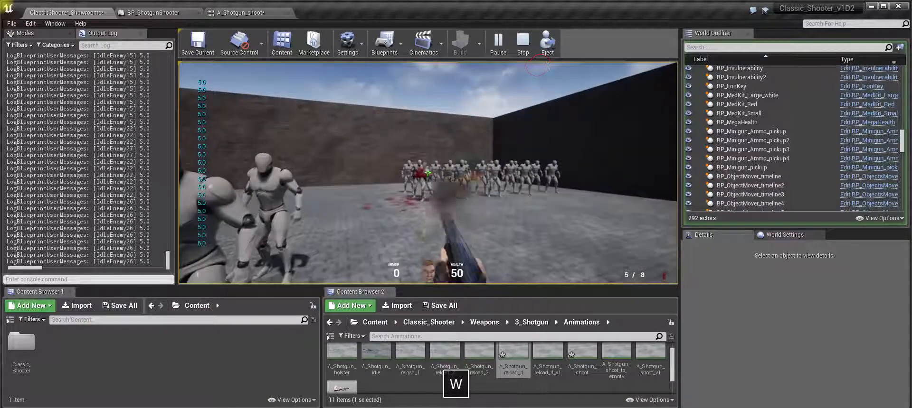
key("d")
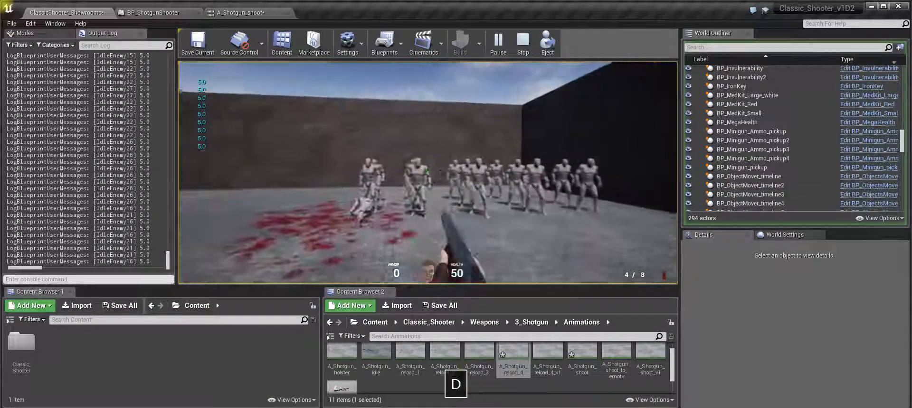
left_click(428, 173)
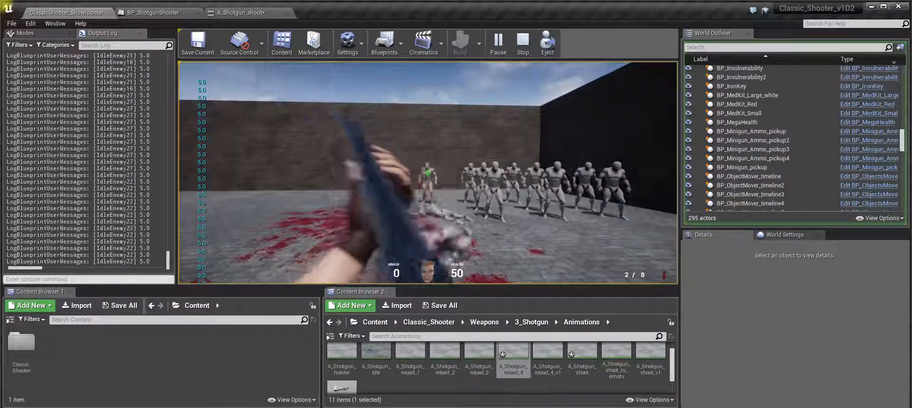
left_click(428, 173)
key("d")
left_click(428, 172)
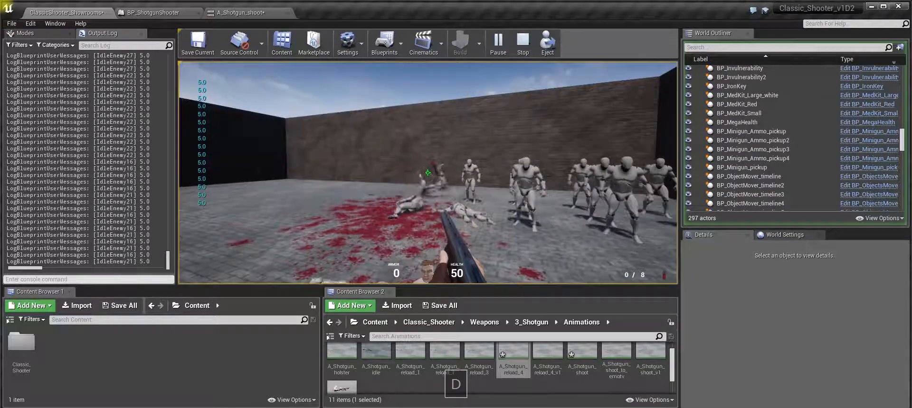
Reload the empty shotgun in the play session to check the reload animation
key("r")
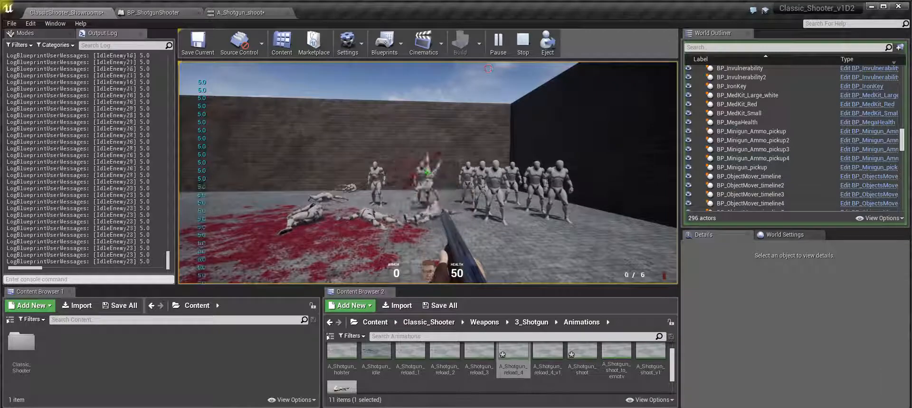
key("r")
key("w")
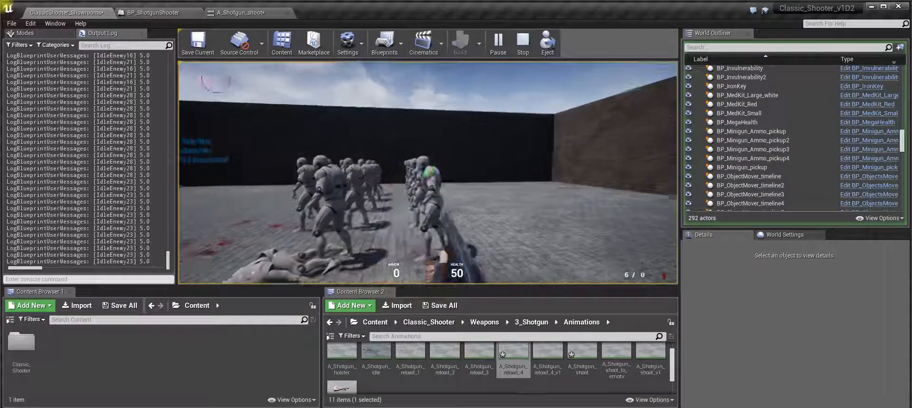
Fire all reloaded shells at the remaining enemies while moving around, and try to reload the shotgun once more
key("a")
left_click(427, 173)
key("w")
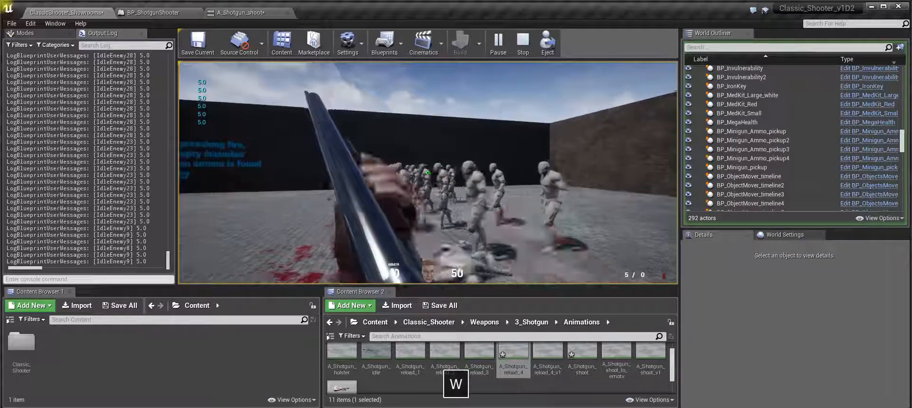
key("a")
left_click(427, 172)
left_click(427, 173)
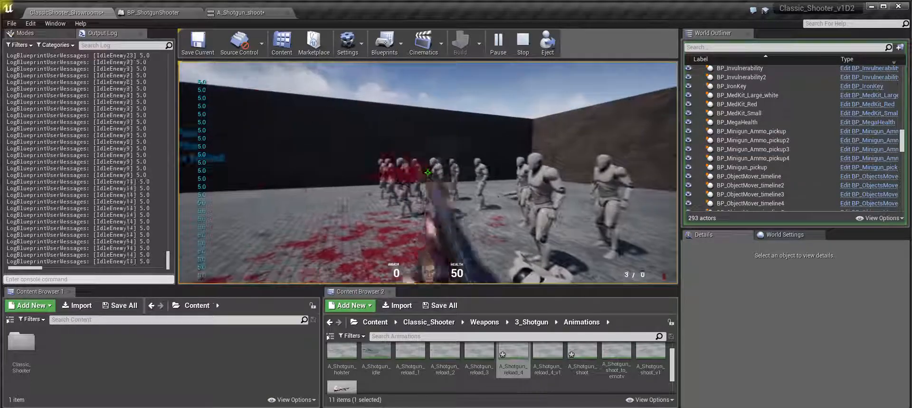
left_click(427, 173)
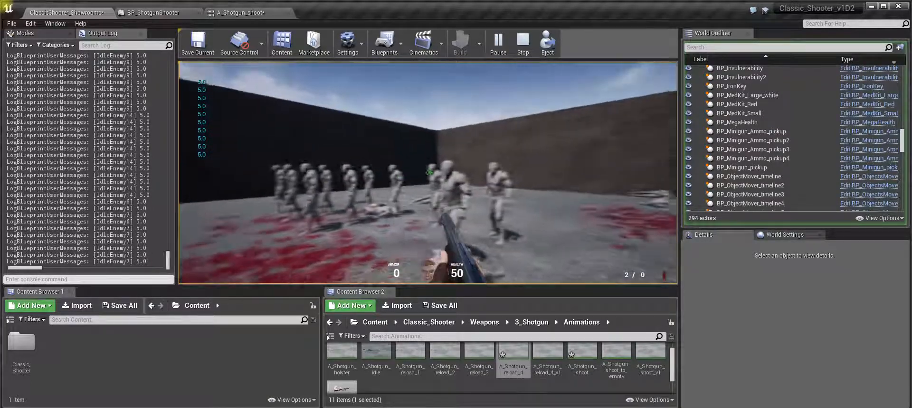
left_click(427, 173)
left_click(427, 173)
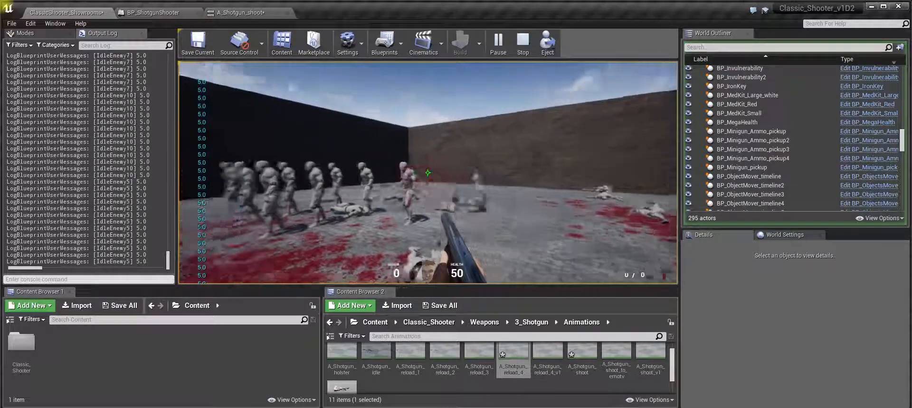
key("r")
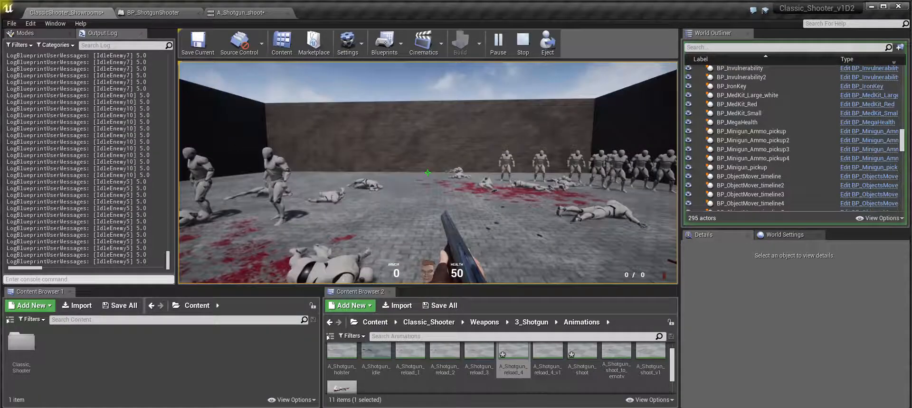